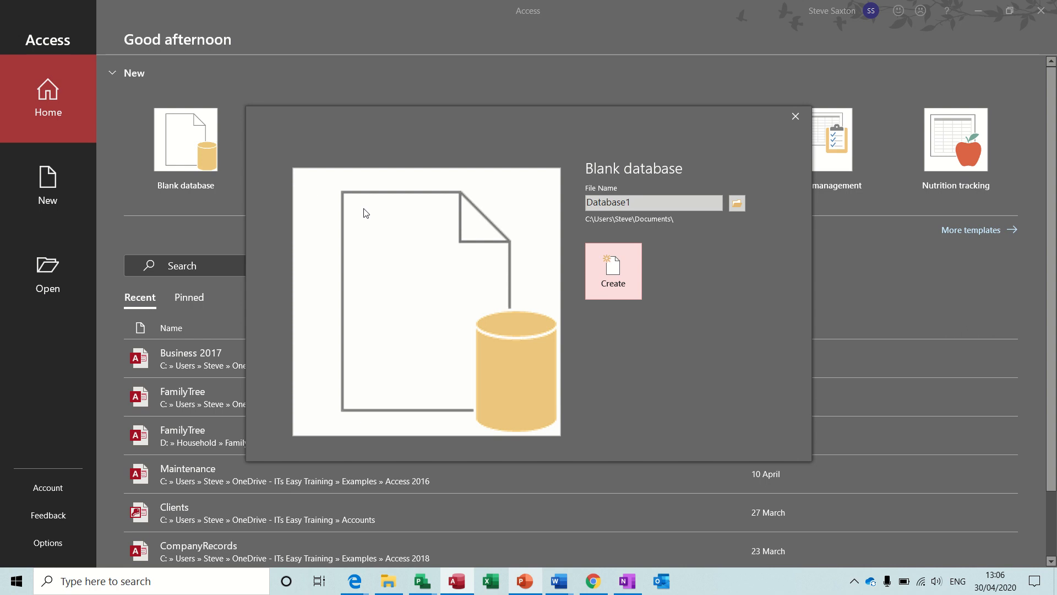
Create a blank database with the file name Training
double_click(635, 202)
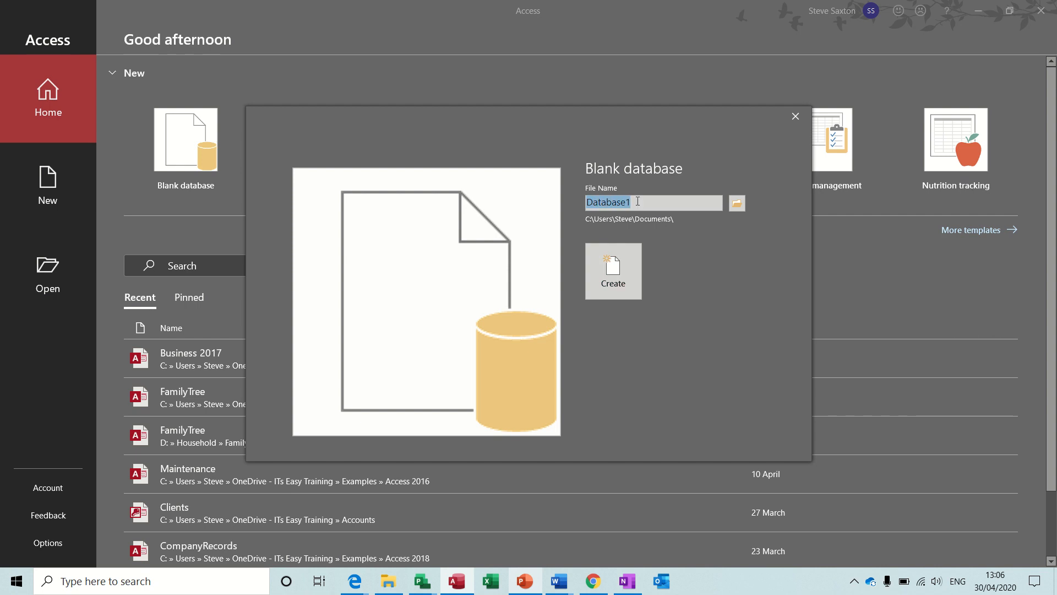
type("Training")
left_click(623, 269)
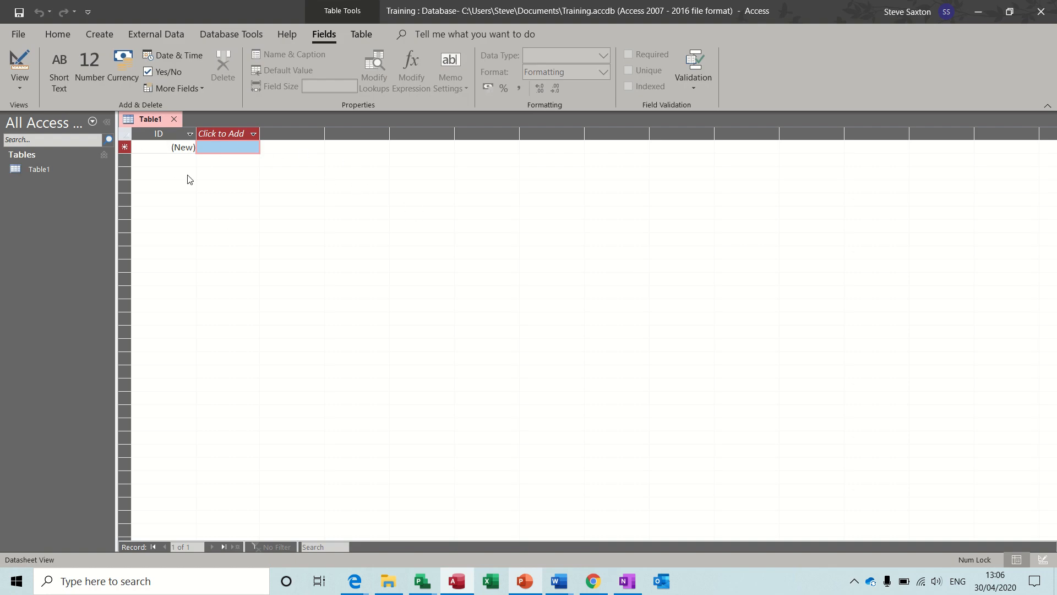
Save the new table as TblCustomers and show it in Design View
left_click(21, 68)
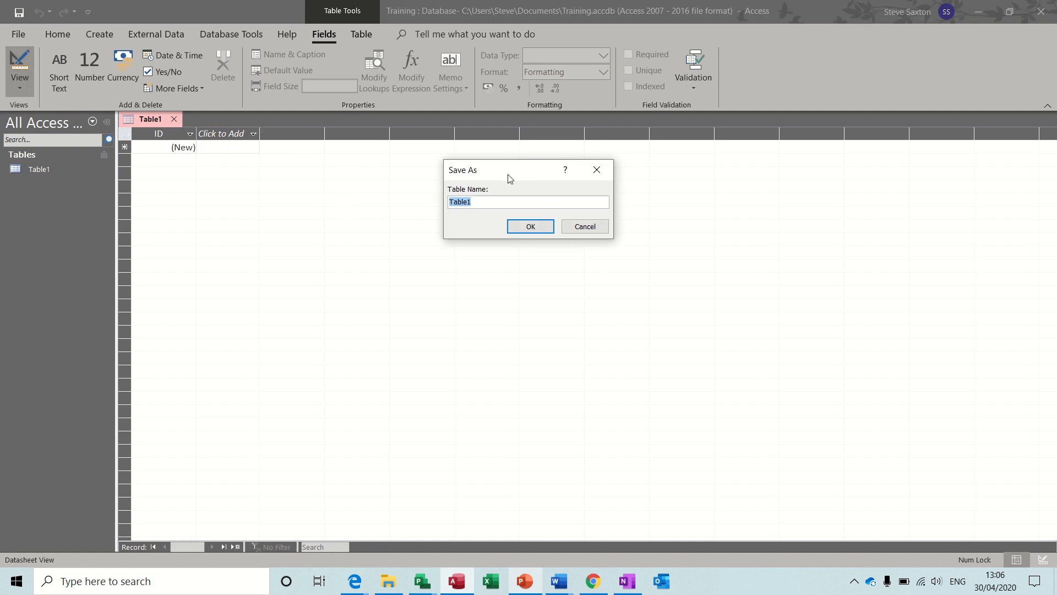
left_click_drag(510, 177, 352, 185)
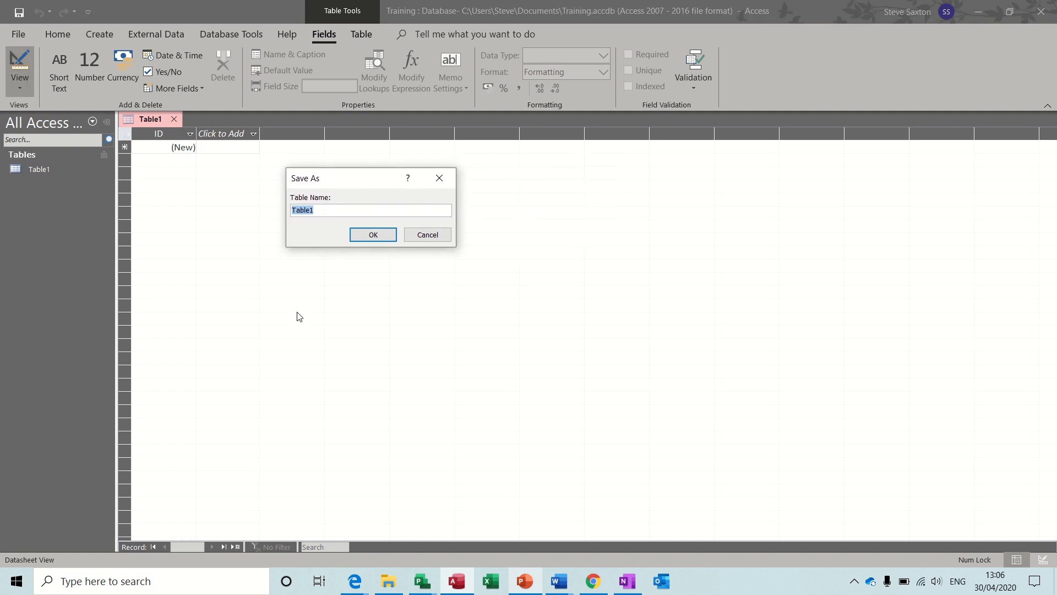
key("BackSpace")
type("TblCustomers")
left_click(372, 237)
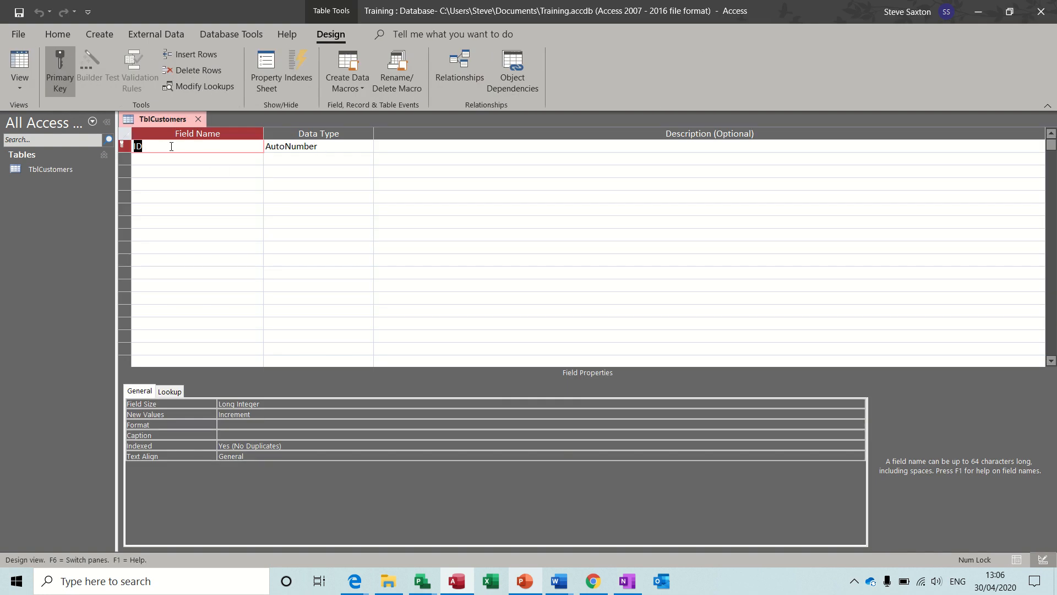
Rename ID to CustomerID and add the ContactName and CustomerAddress fields
left_click(135, 145)
type("Customer")
left_click(188, 159)
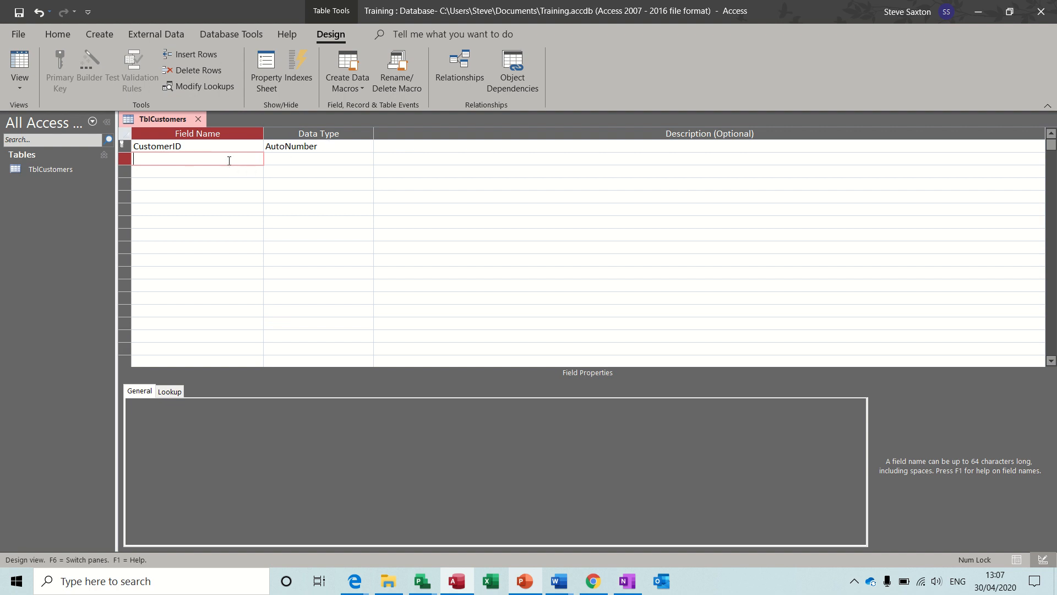
type("Name")
key("BackSpace")
key("BackSpace")
key("BackSpace")
key("BackSpace")
type("ContactName")
left_click(200, 171)
type("Cus")
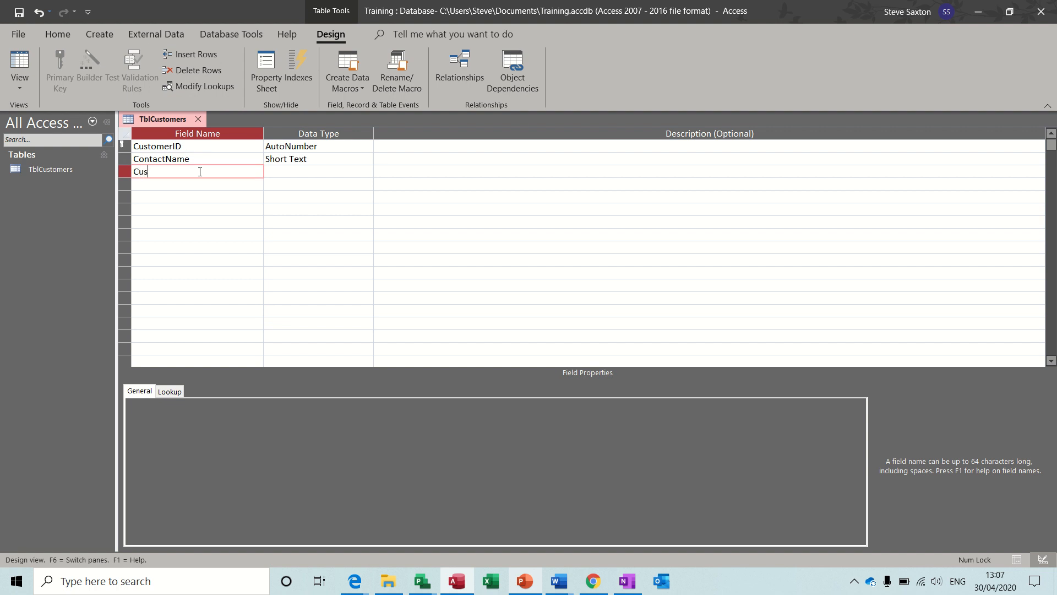
type("tomerAddress")
Add the CustomerCity, CustomerPostCode, Tel, Email and Website fields
left_click(175, 186)
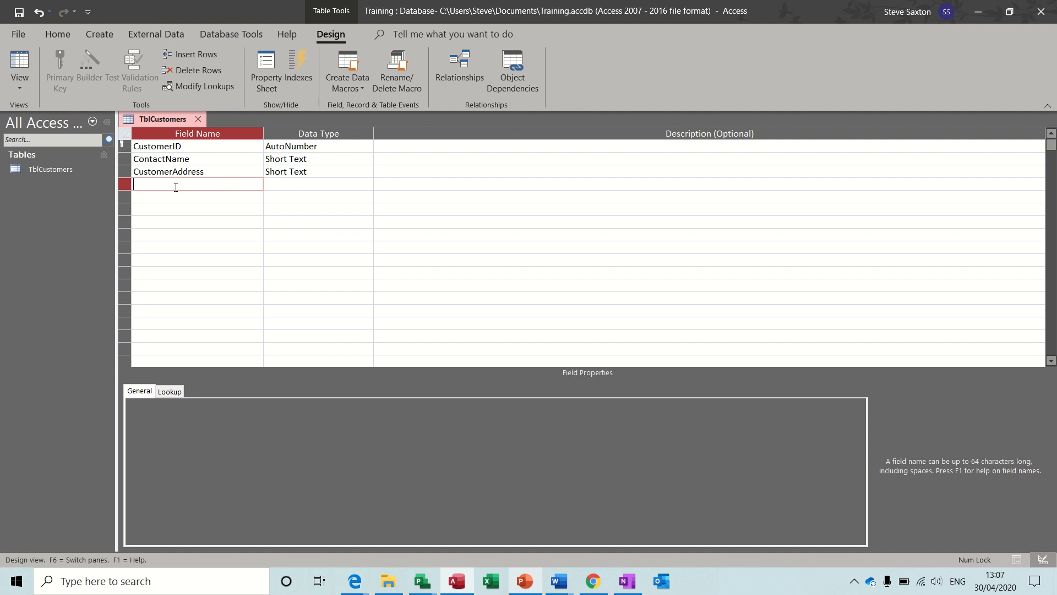
type("CustomerCity")
left_click(165, 196)
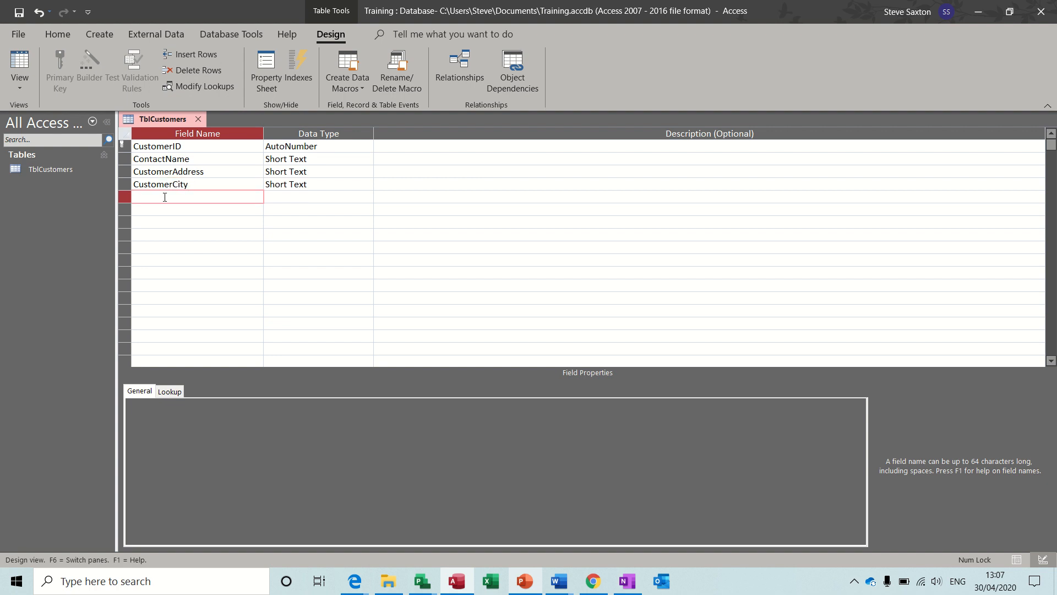
type("CustomerPostCode")
left_click(160, 209)
type("Tel")
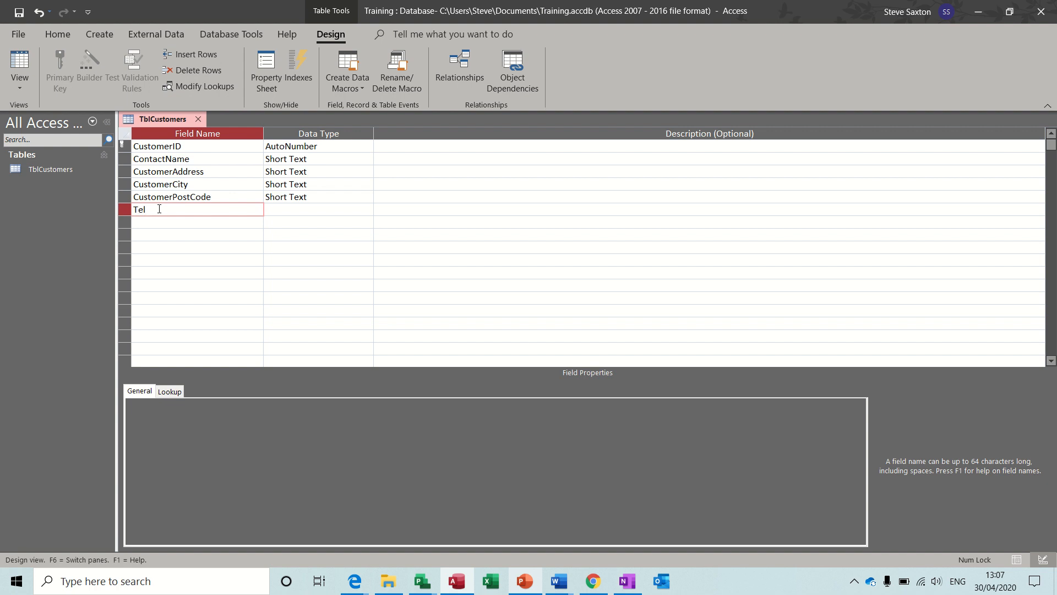
key("Down")
type("Email")
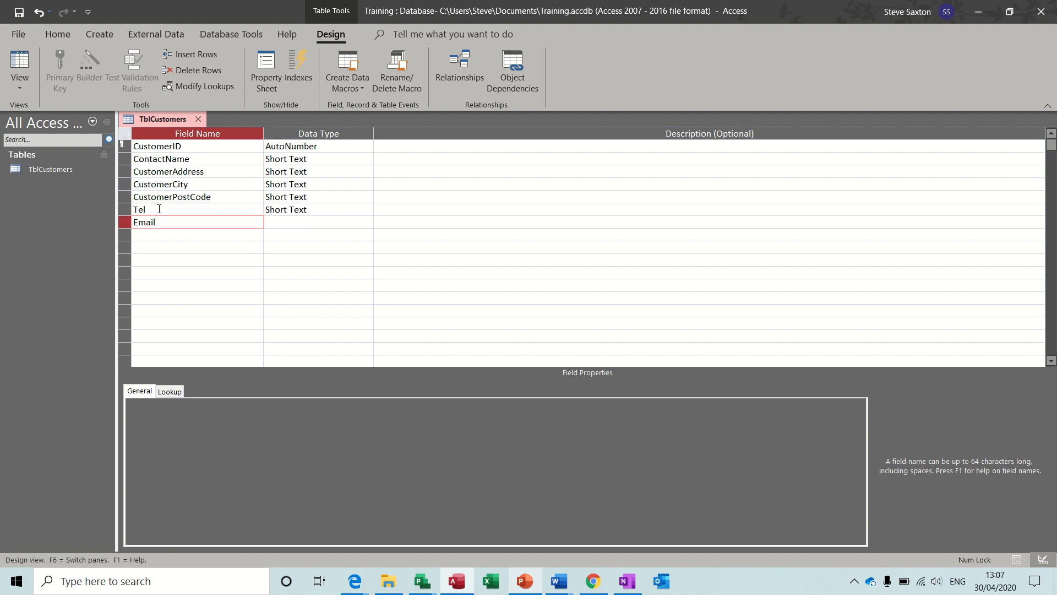
key("Down")
type("We")
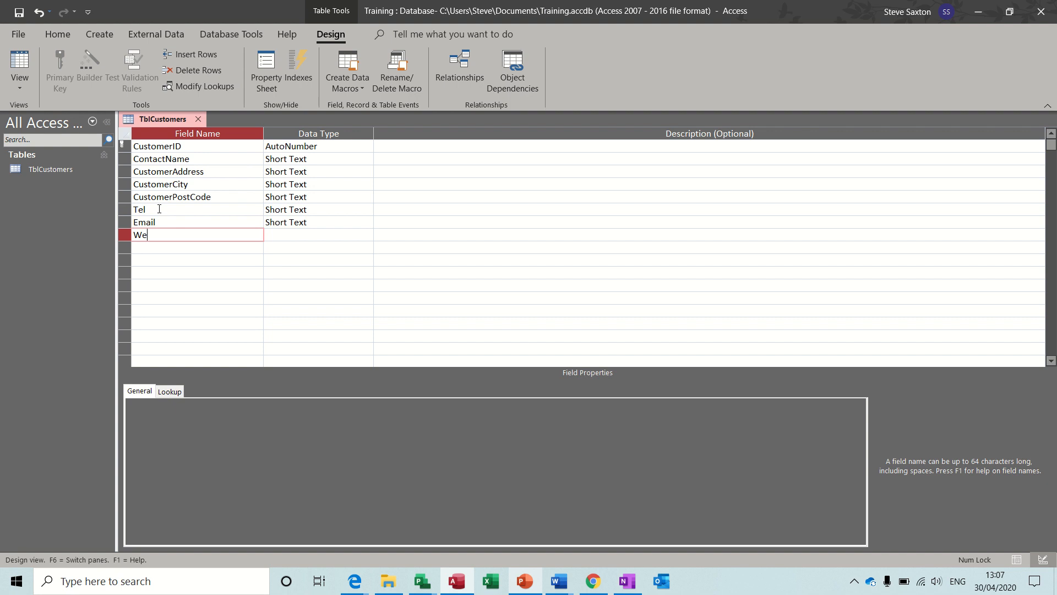
type("bsite")
key("Down")
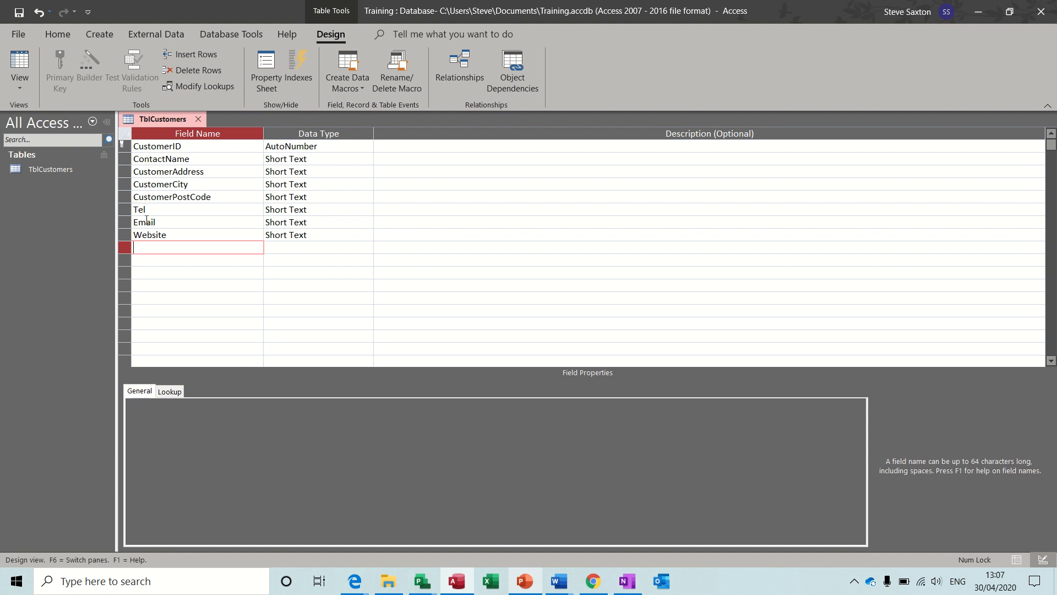
After reviewing ContactName's data type list, add a Memo field typed as Long Text
left_click(338, 160)
left_click(367, 160)
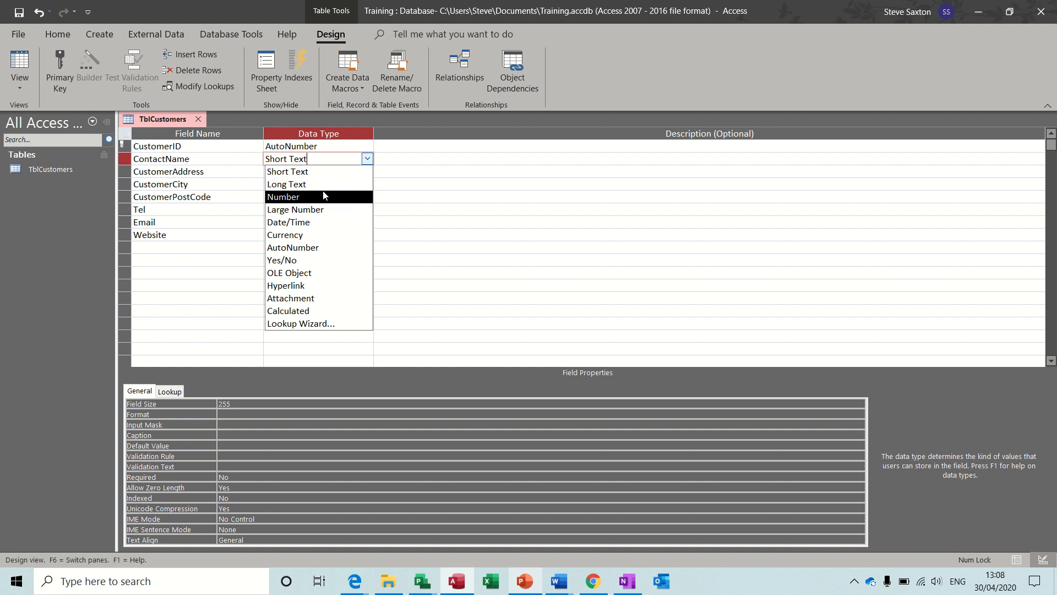
left_click(201, 249)
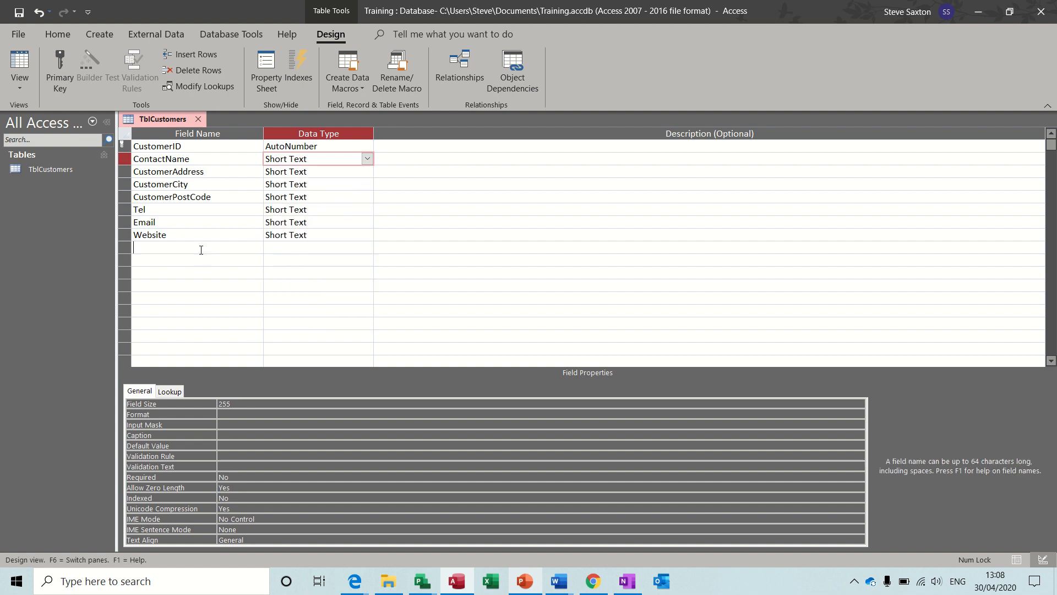
type("Memo")
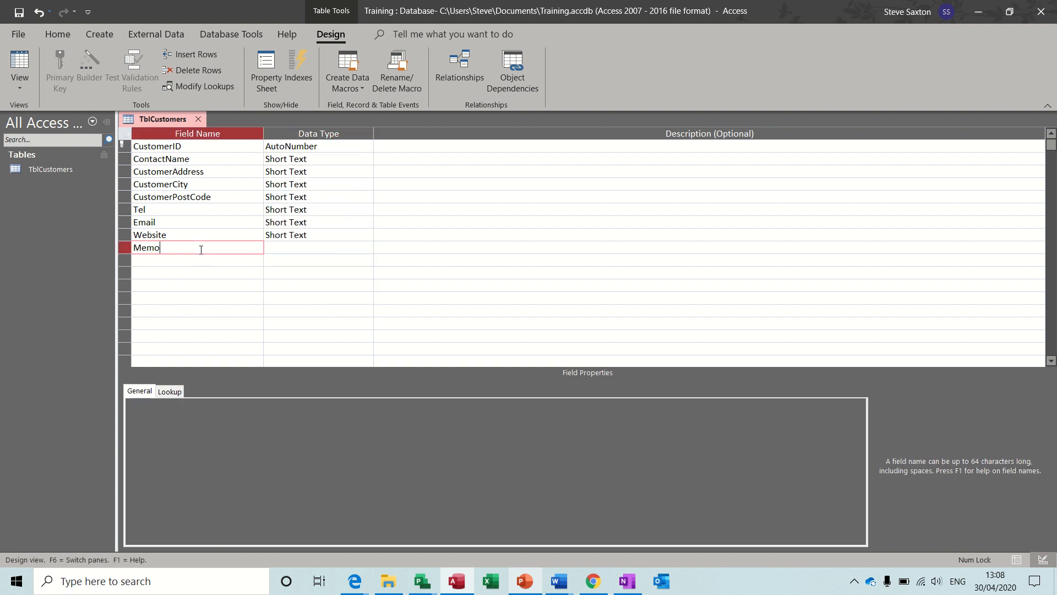
left_click(294, 246)
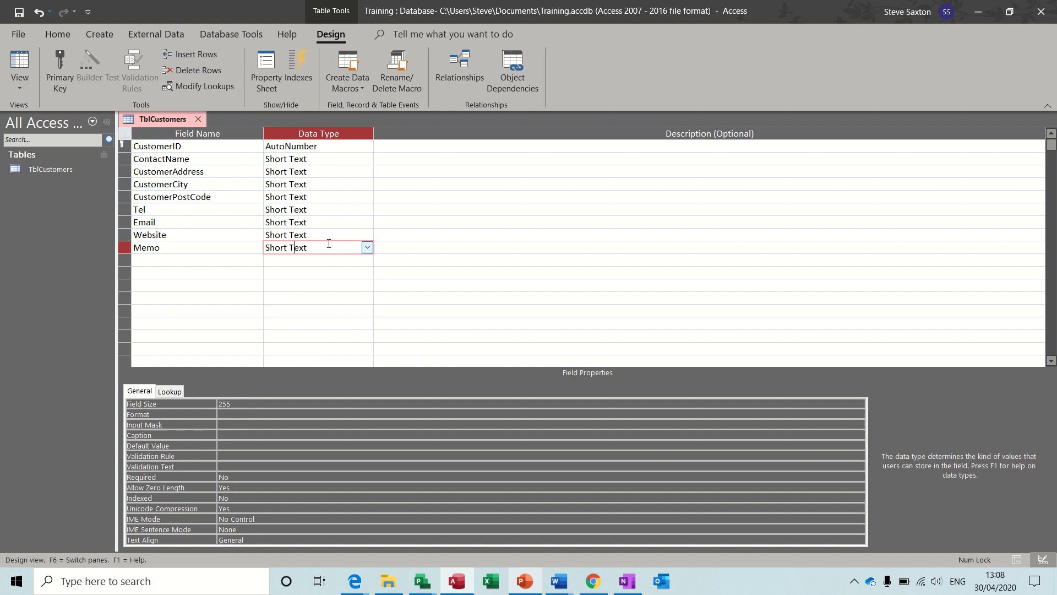
left_click(367, 247)
left_click(346, 272)
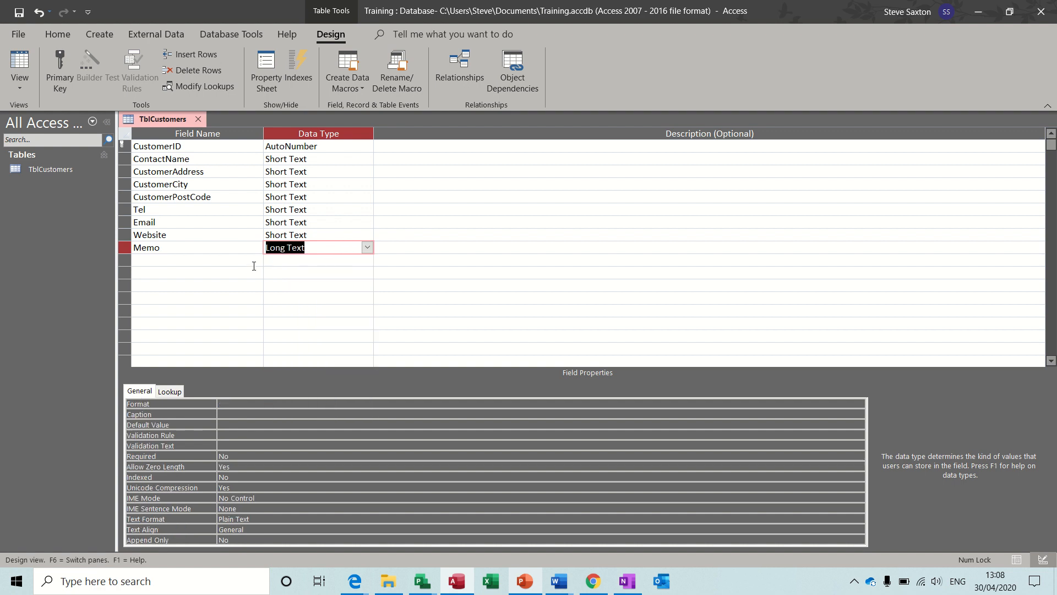
left_click(204, 251)
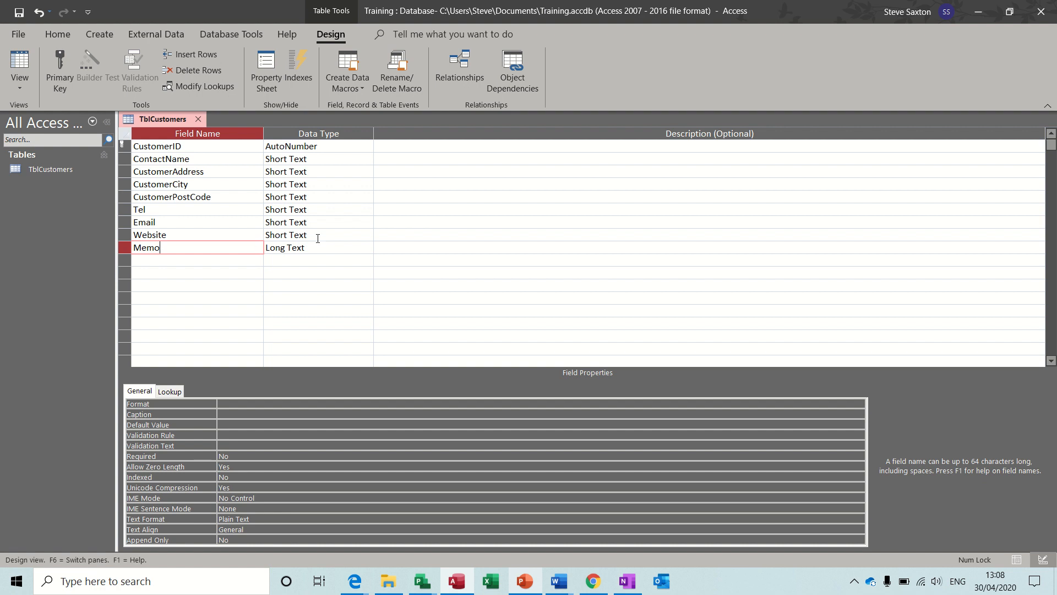
Check the data types of the address, city, postcode and Tel fields, keeping Tel as Short Text
left_click(347, 173)
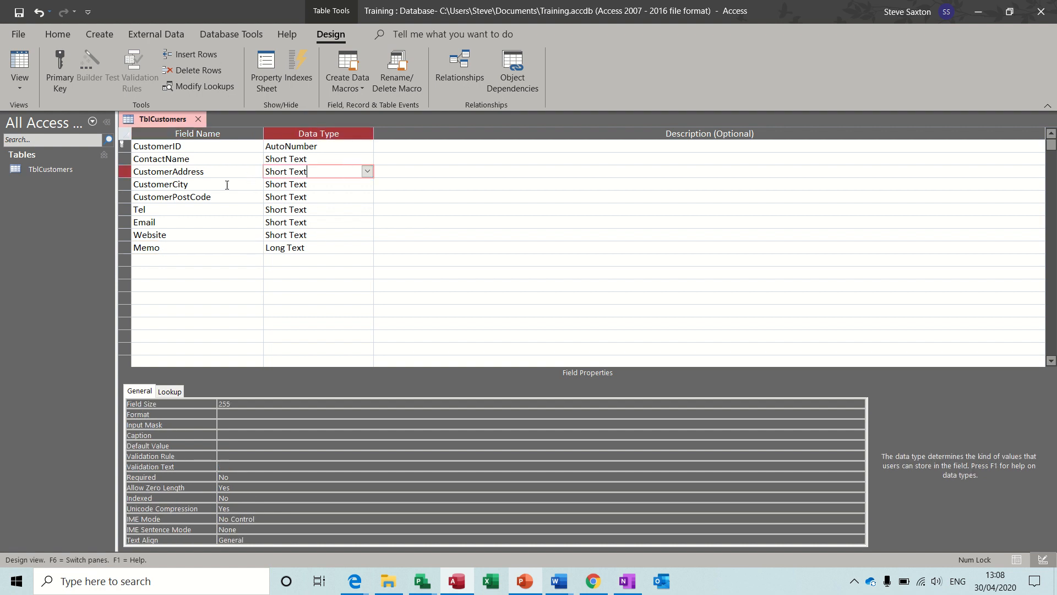
left_click(341, 183)
left_click(339, 198)
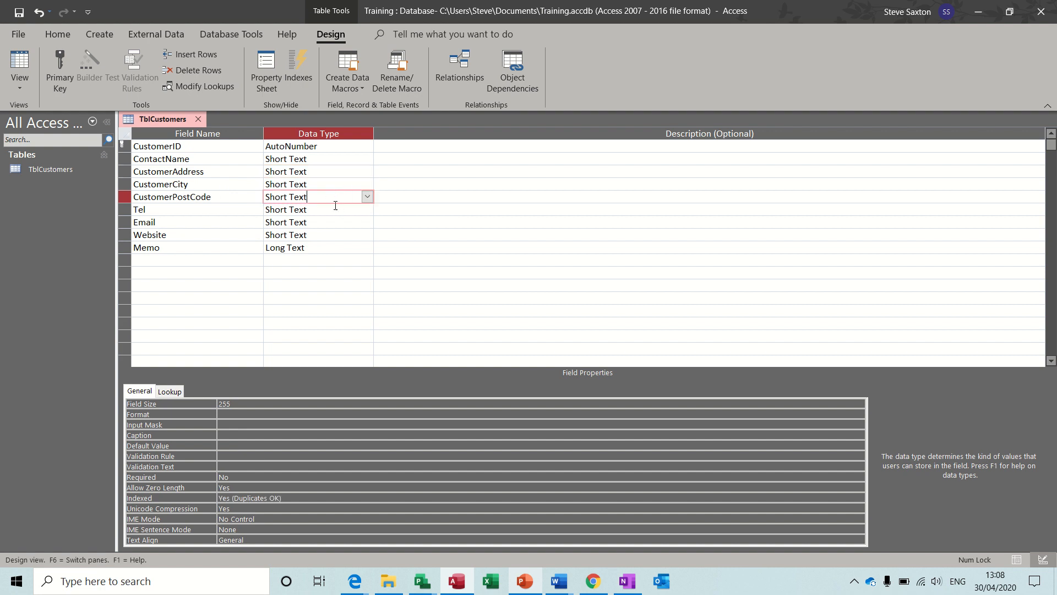
left_click(335, 210)
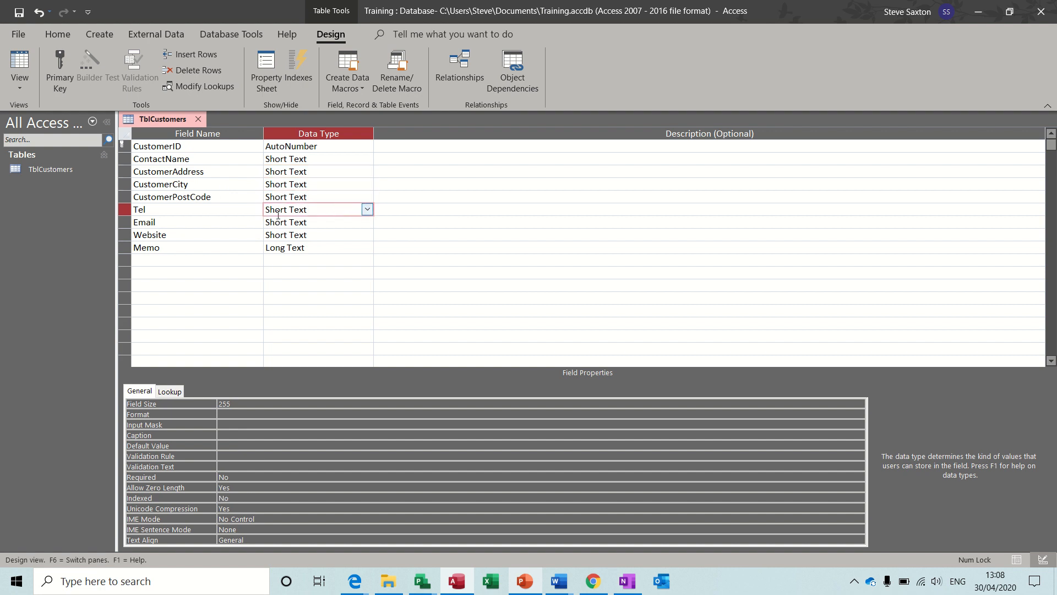
left_click(367, 210)
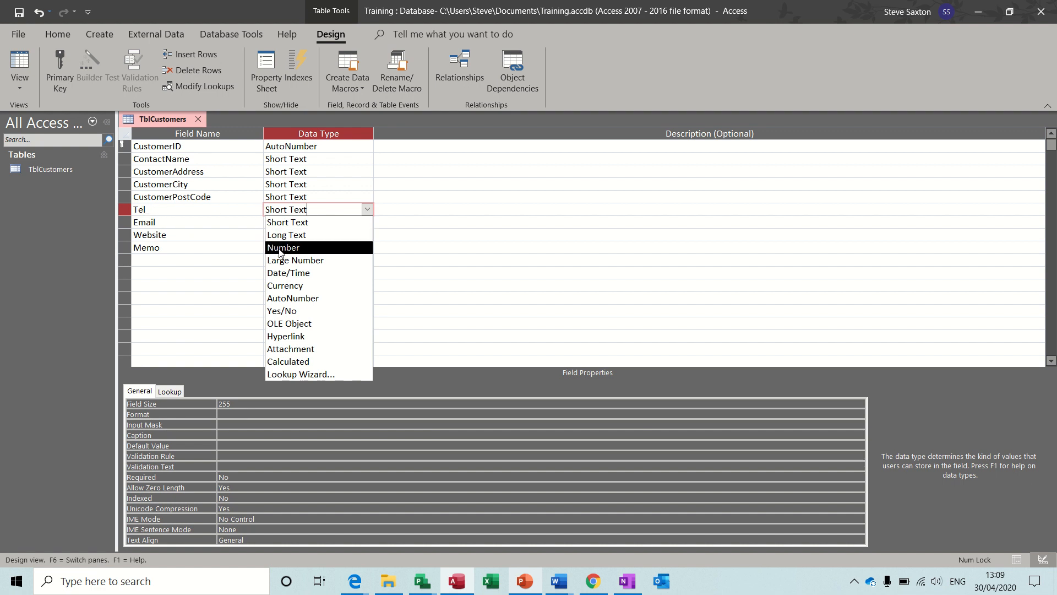
left_click(320, 227)
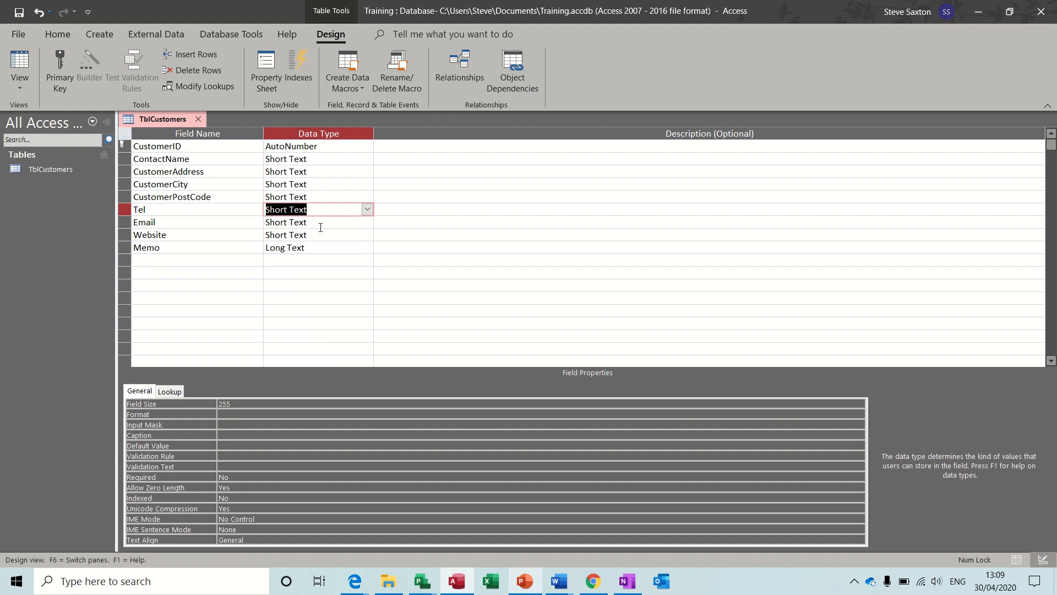
Change both Email and Website to the Hyperlink data type
left_click(162, 219)
left_click(363, 224)
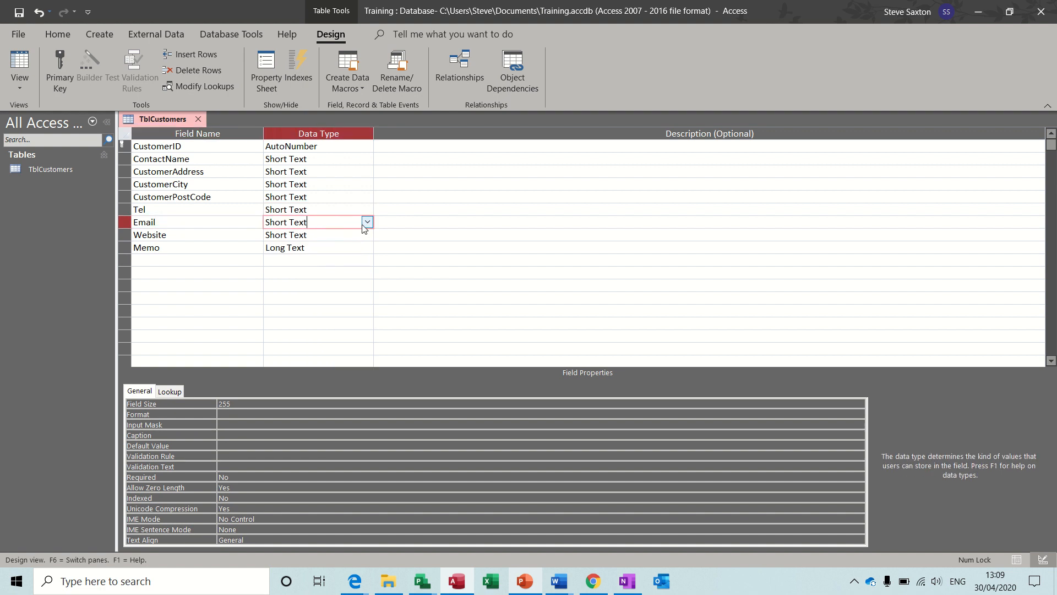
left_click(366, 223)
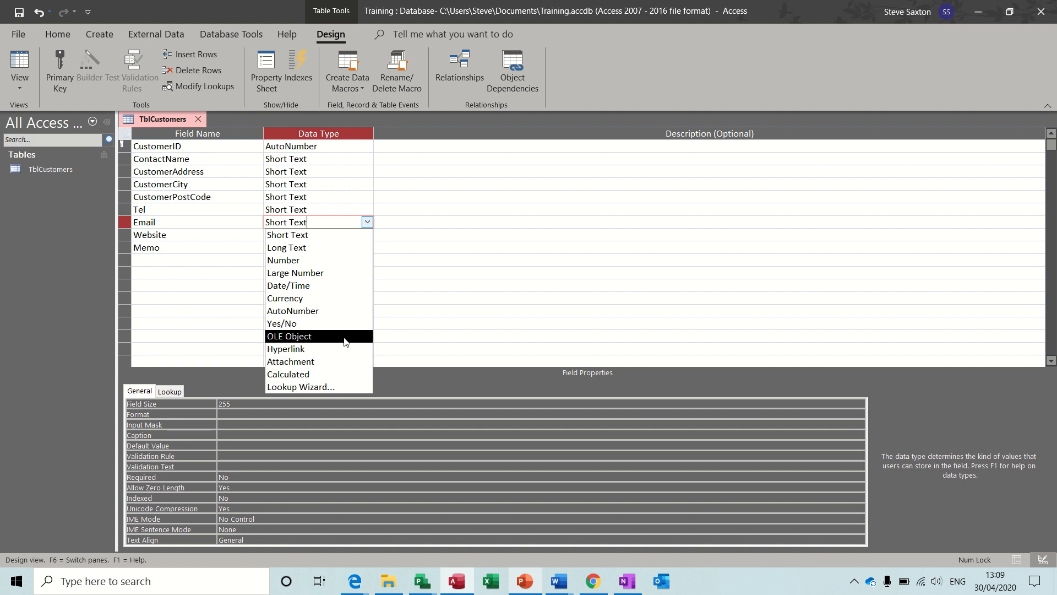
left_click(347, 349)
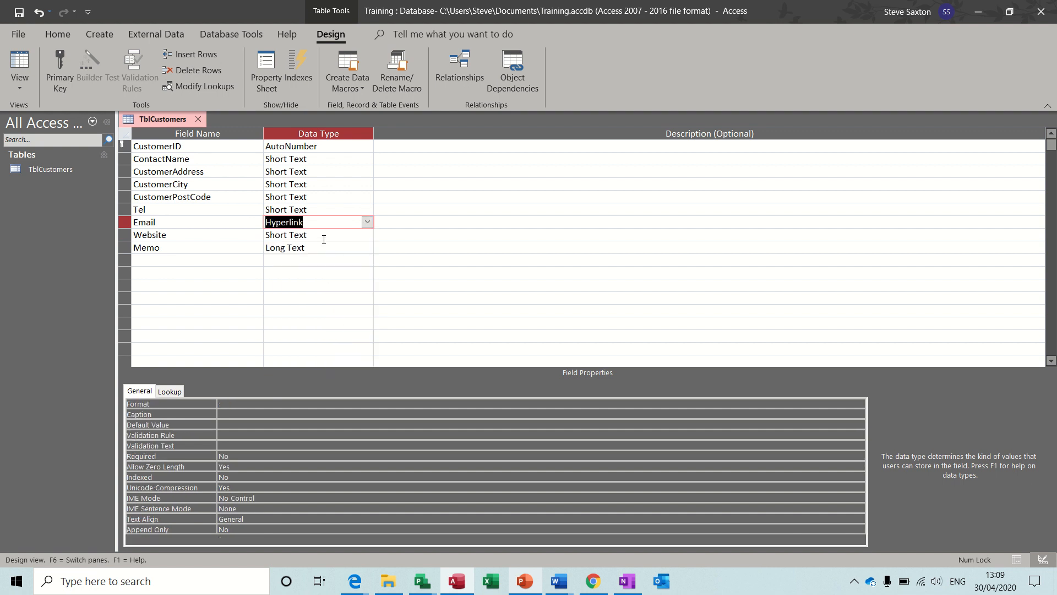
left_click(324, 239)
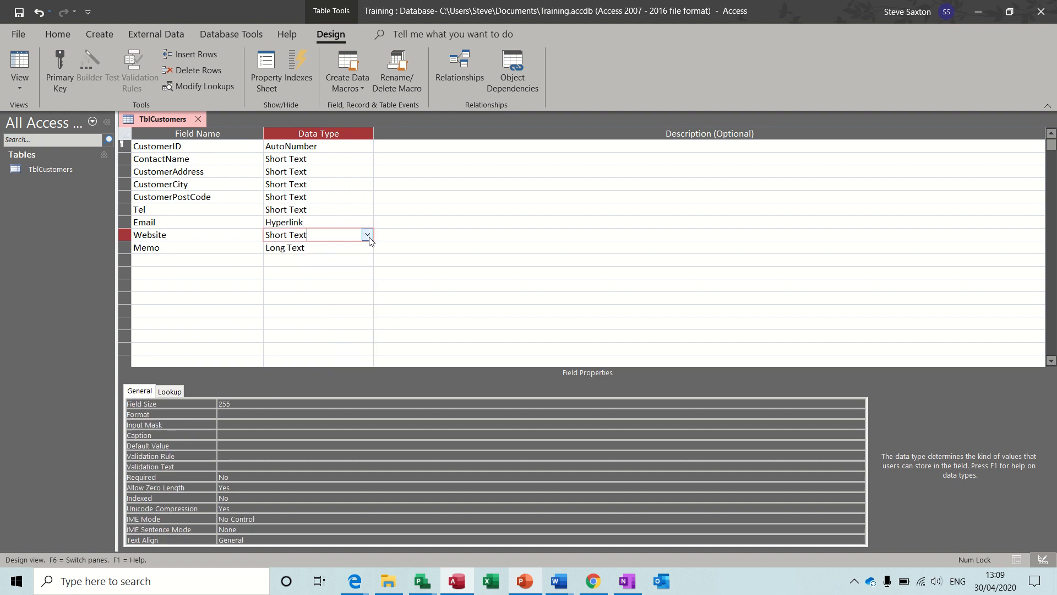
left_click(367, 235)
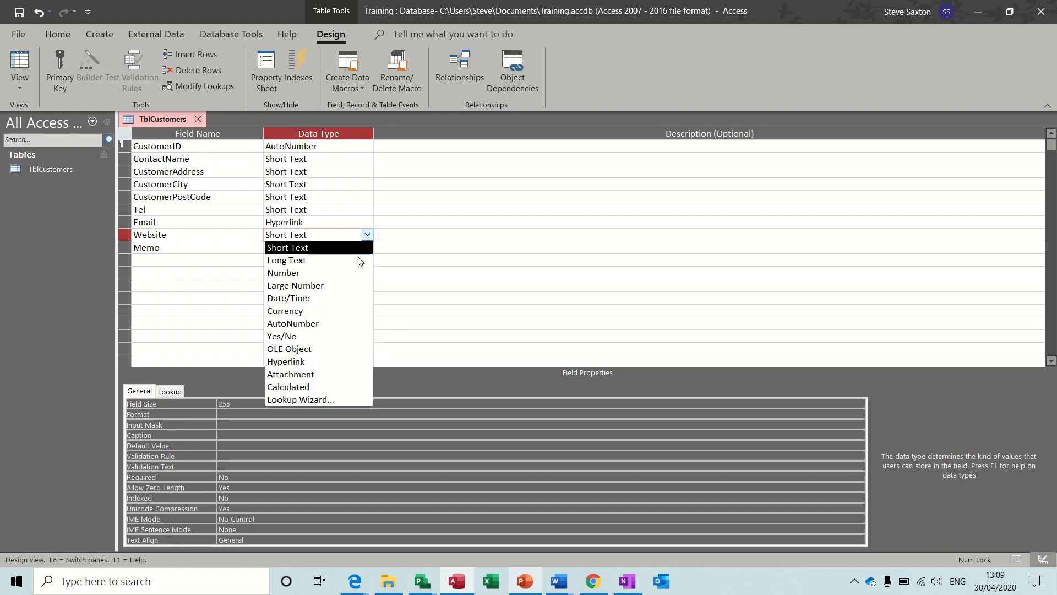
left_click(336, 362)
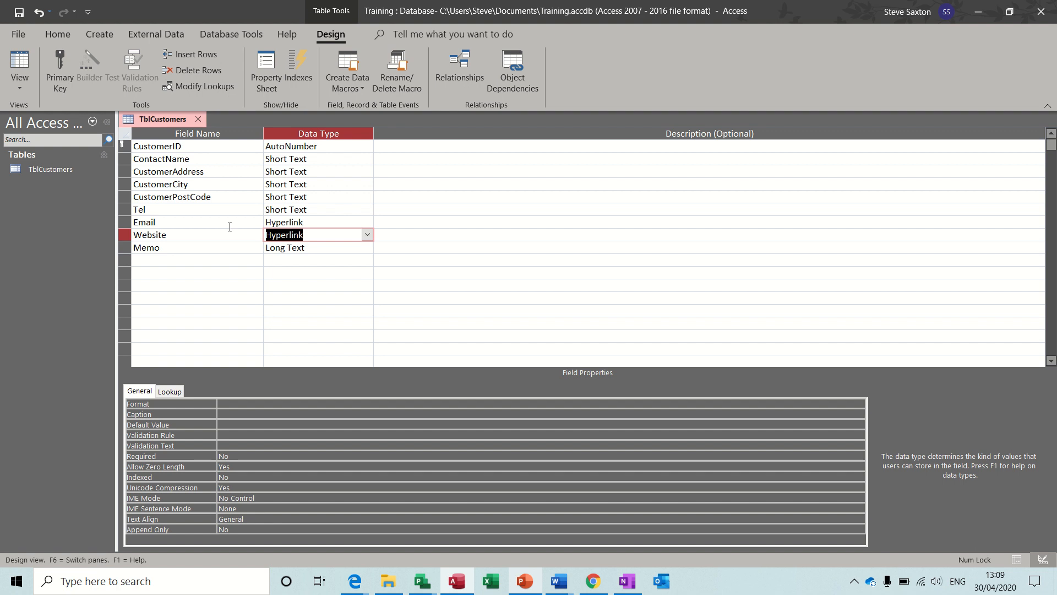
left_click(367, 236)
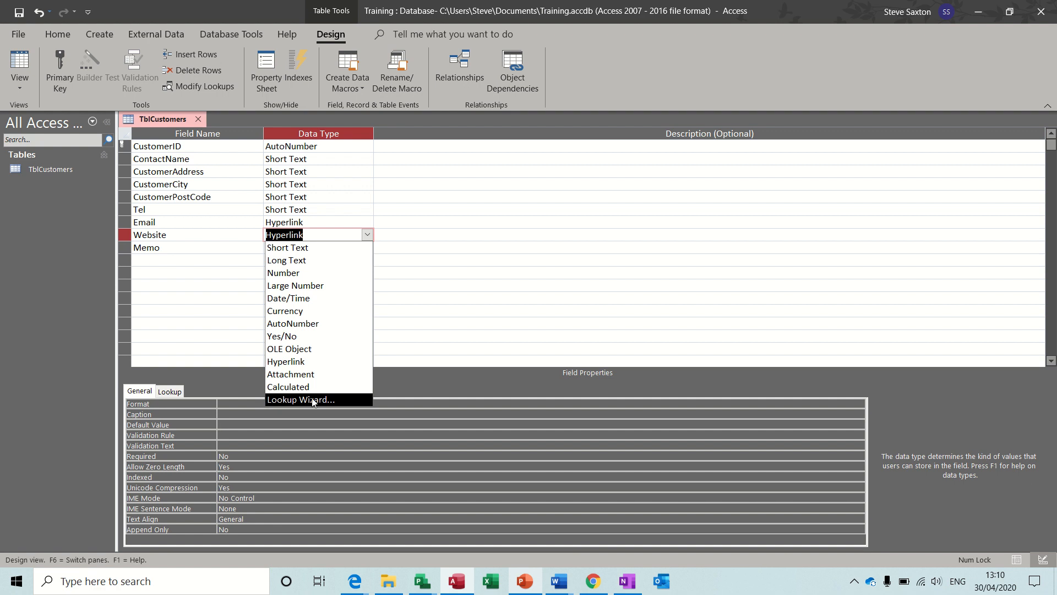
Close the data type list and review the ContactName, Memo and Website field rows
left_click(207, 247)
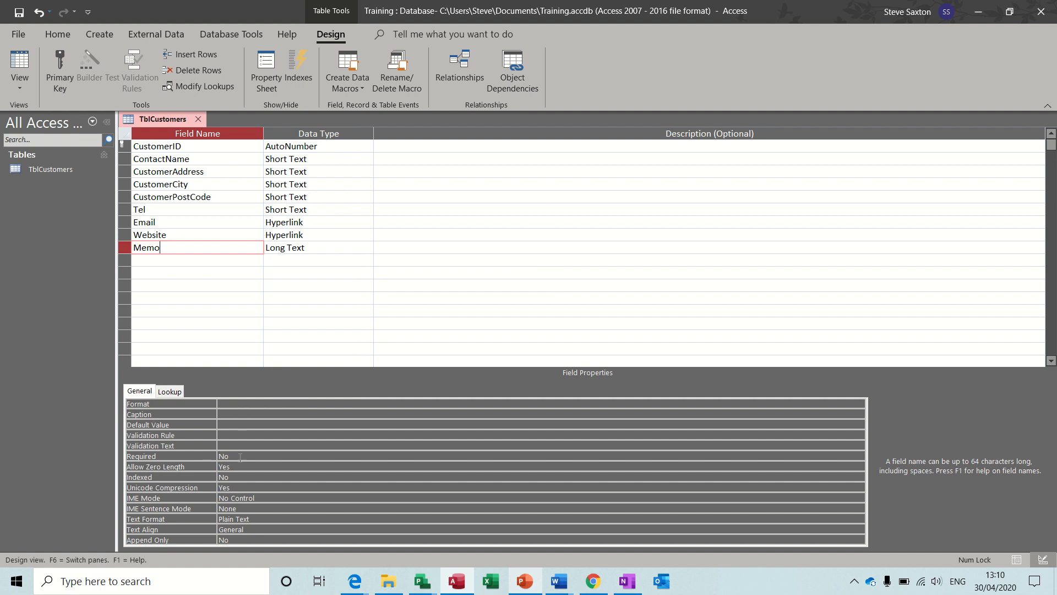
left_click(228, 159)
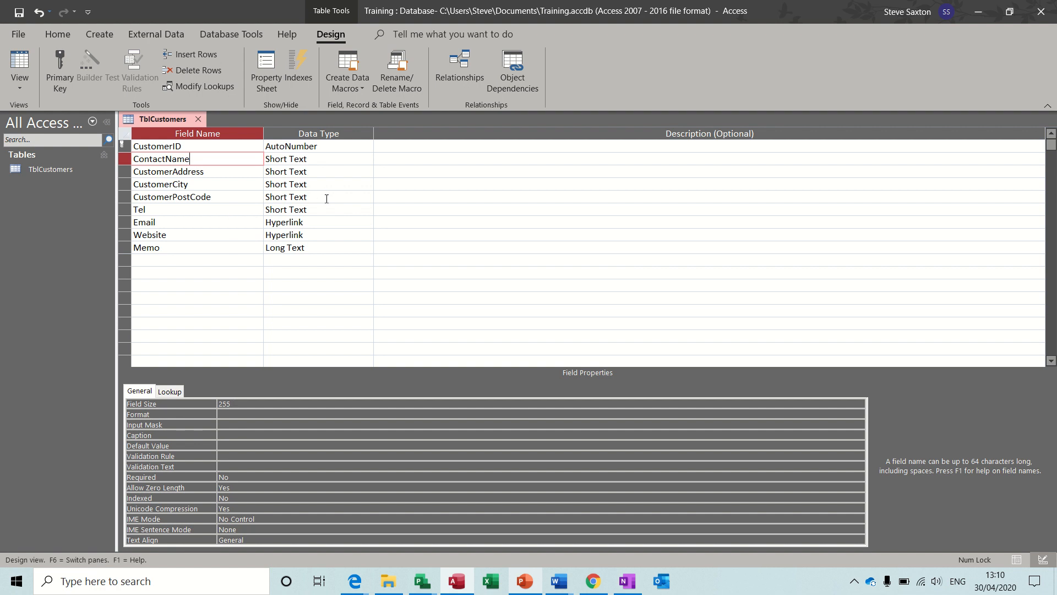
left_click(252, 248)
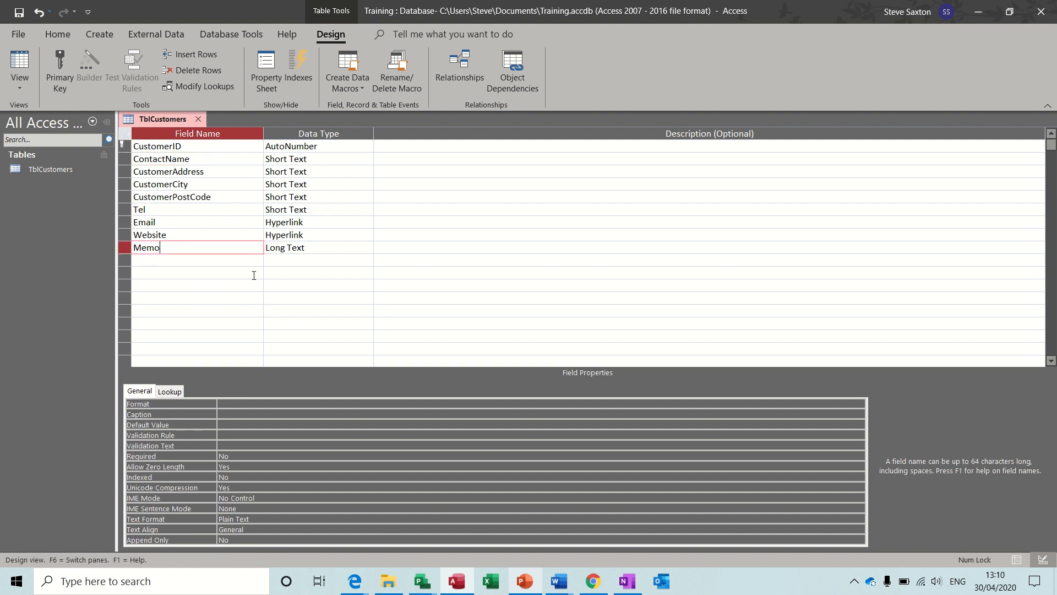
left_click(325, 251)
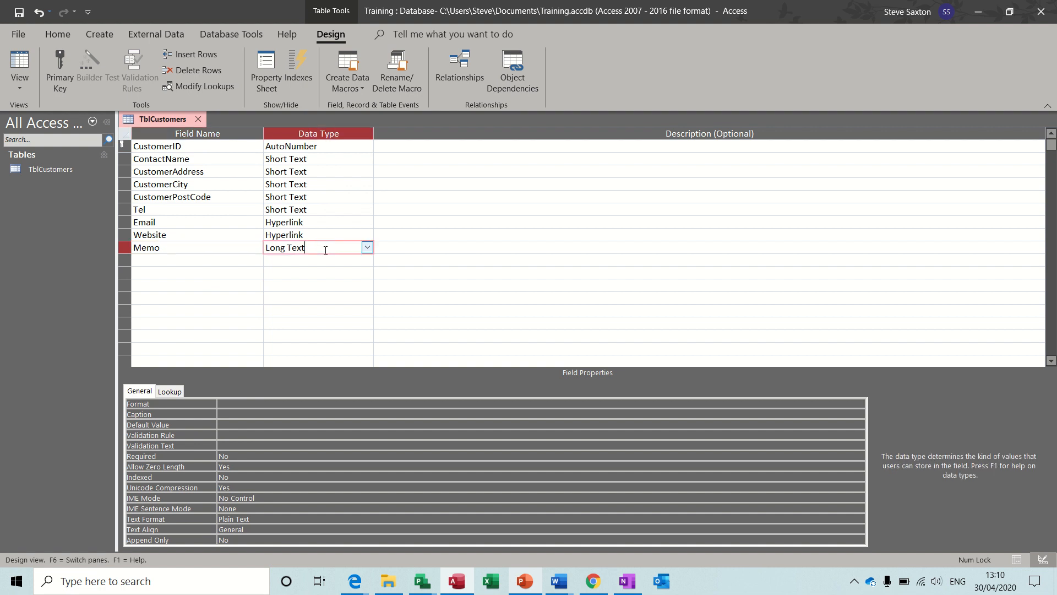
left_click(237, 245)
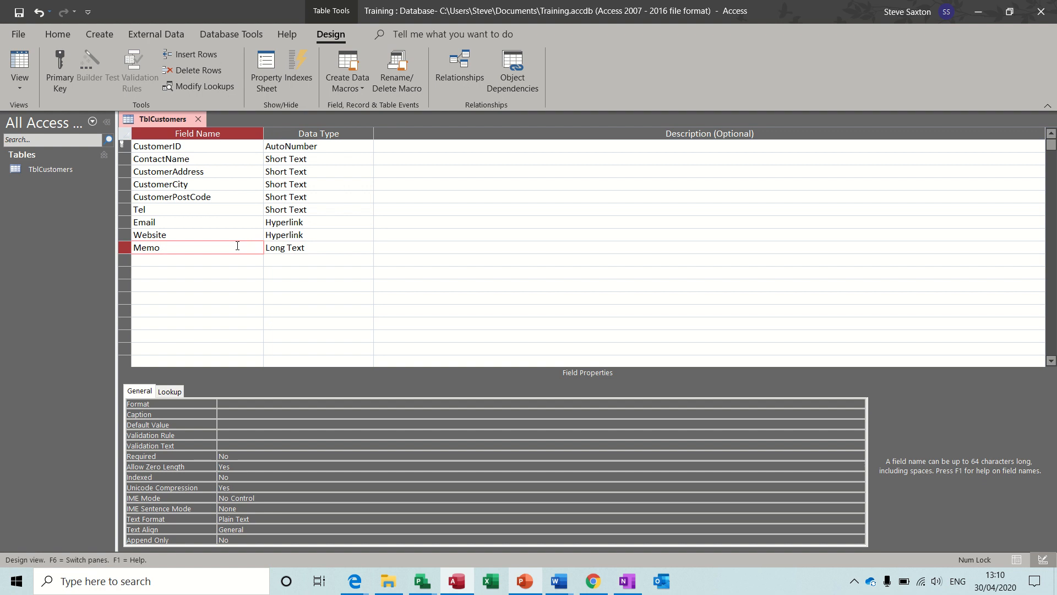
left_click(235, 234)
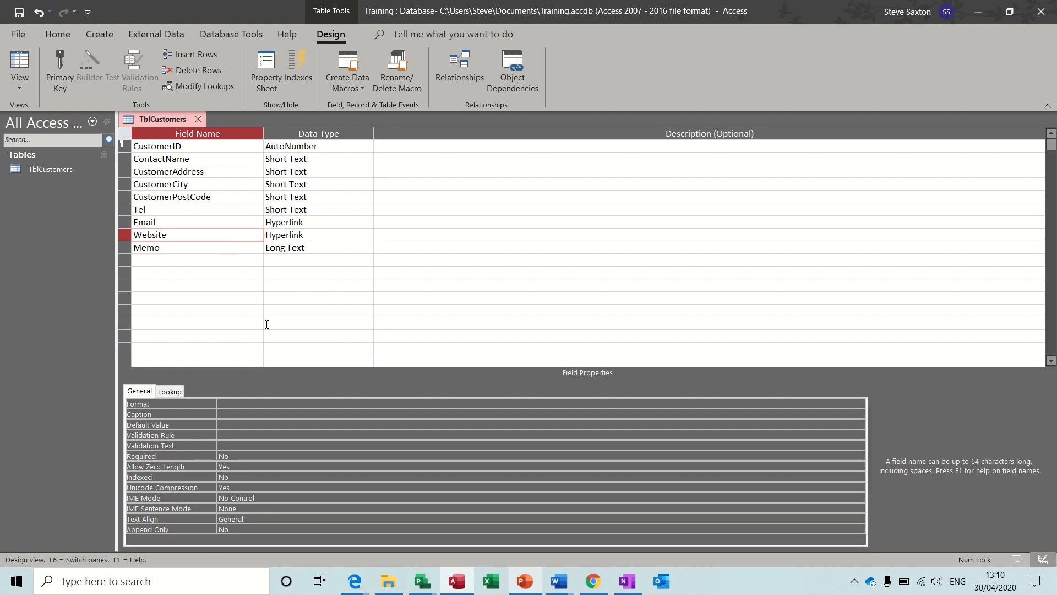
Step through the field Description cells, then open TblCustomers in Datasheet View
left_click(405, 146)
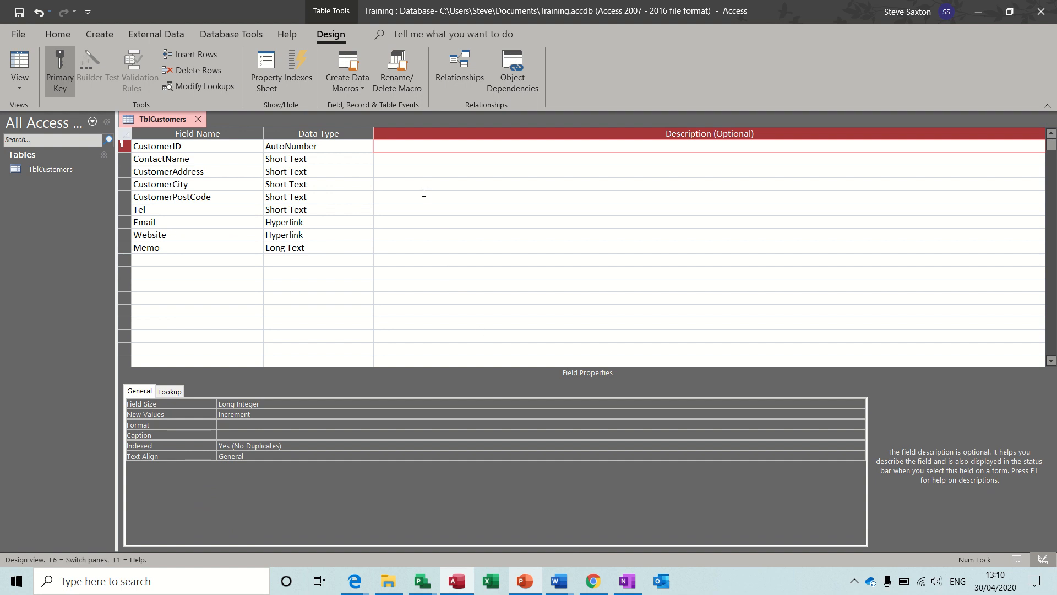
left_click(401, 158)
left_click(399, 172)
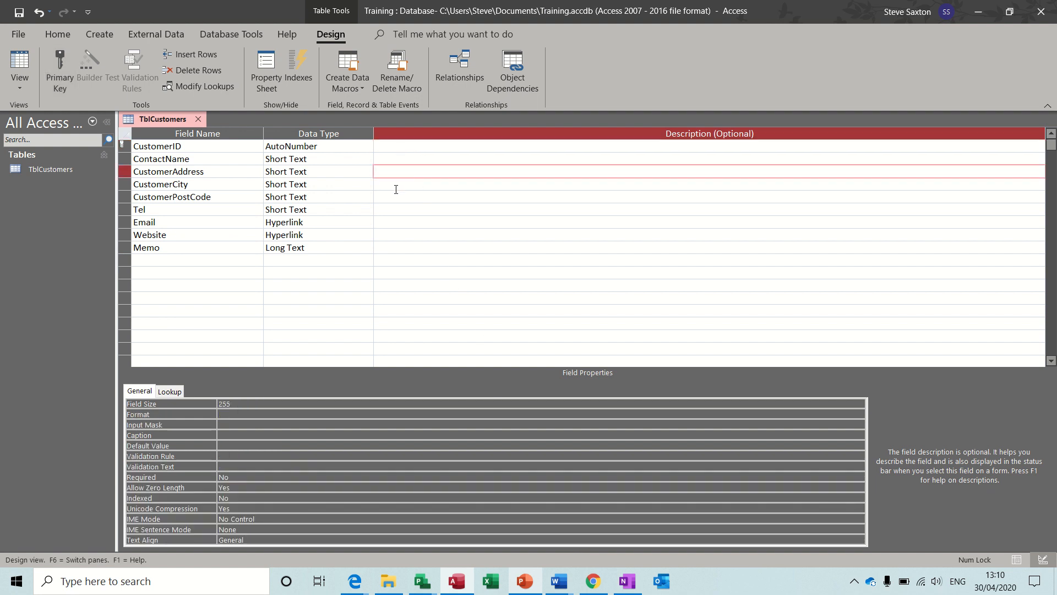
left_click(396, 184)
left_click(394, 198)
left_click(398, 223)
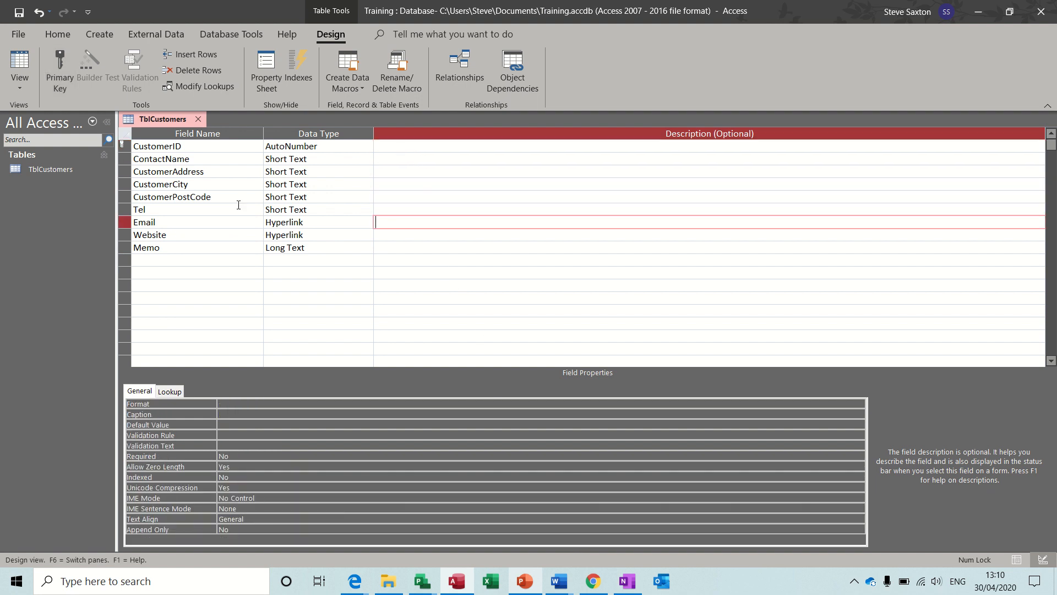
left_click(381, 248)
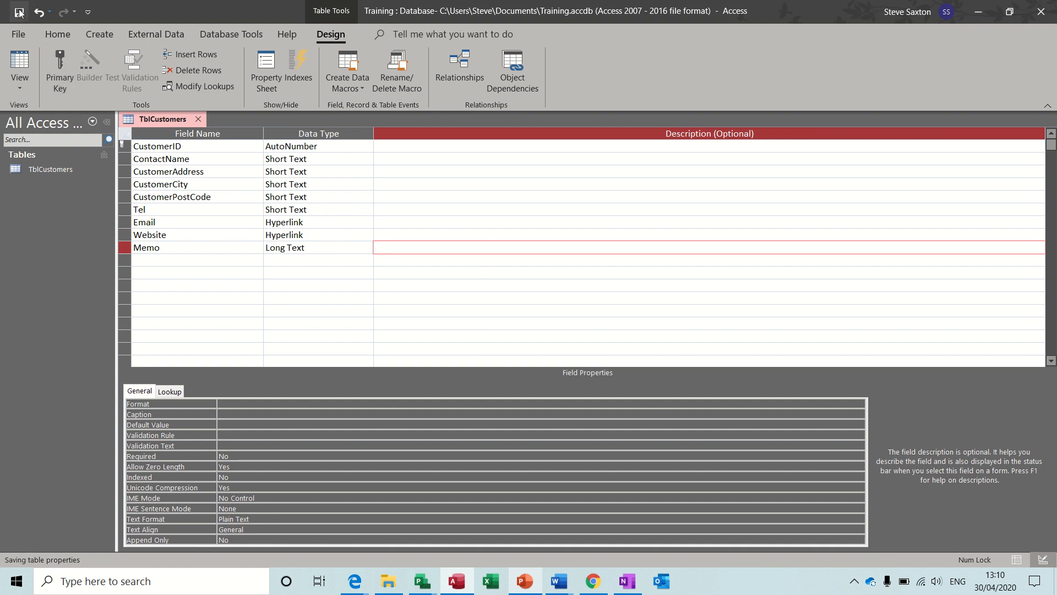
left_click(31, 66)
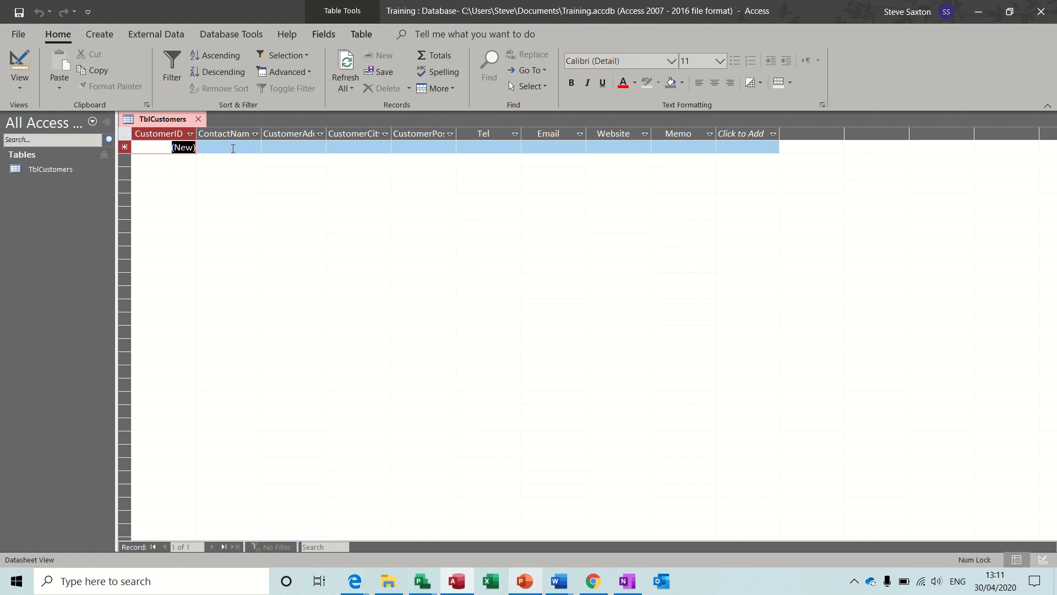
Enter the contact's full name for customer 1, then return to Design View
left_click(233, 148)
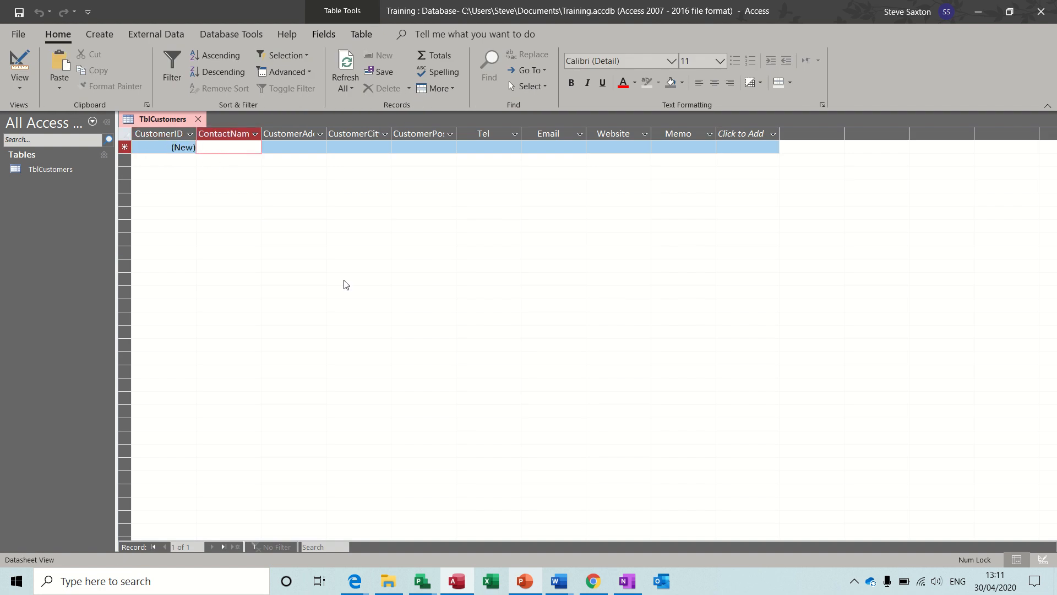
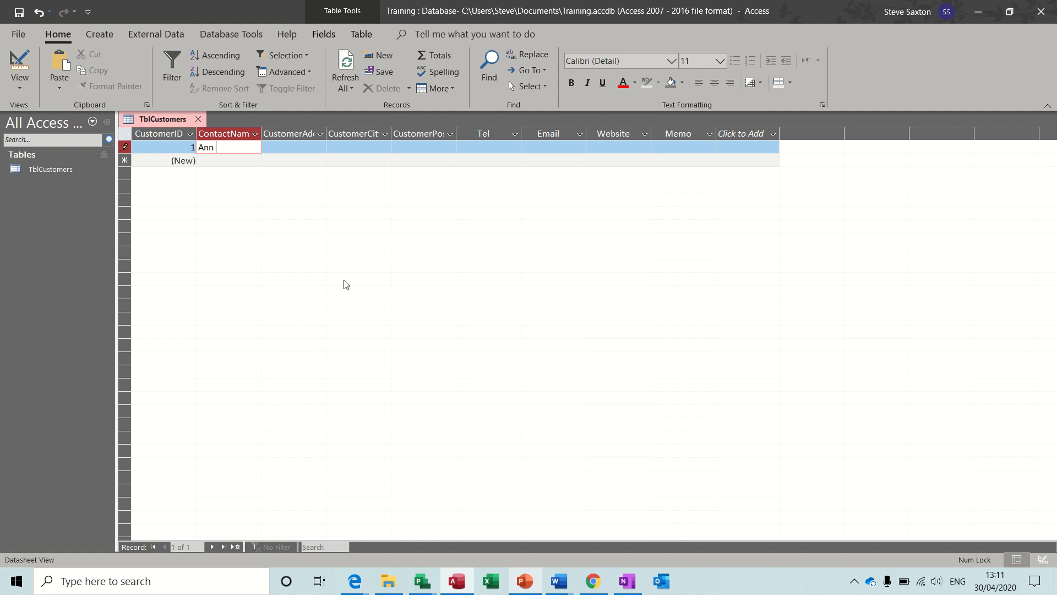
key("Tab")
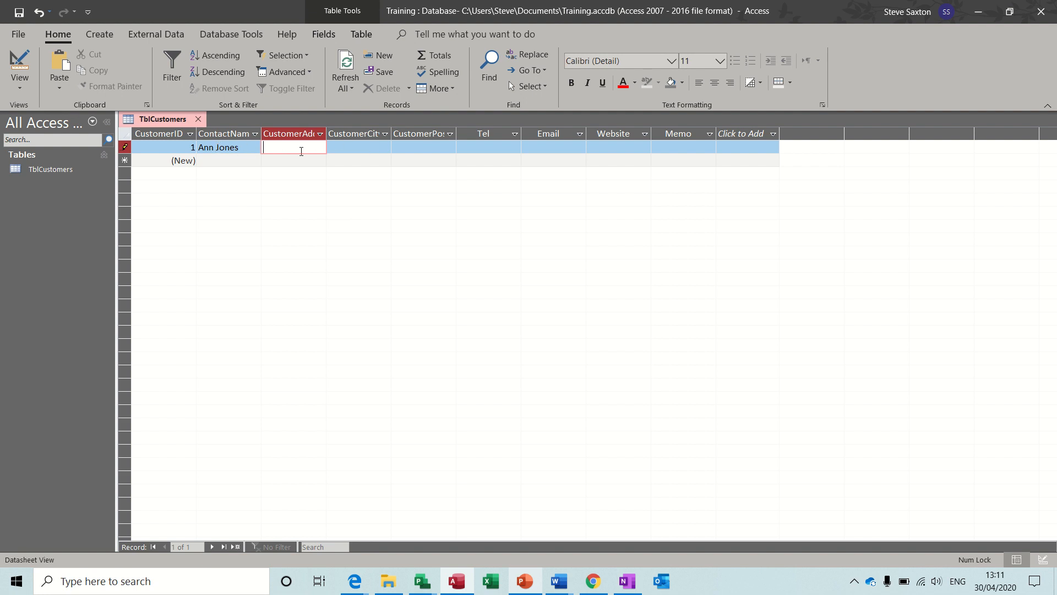
left_click(21, 62)
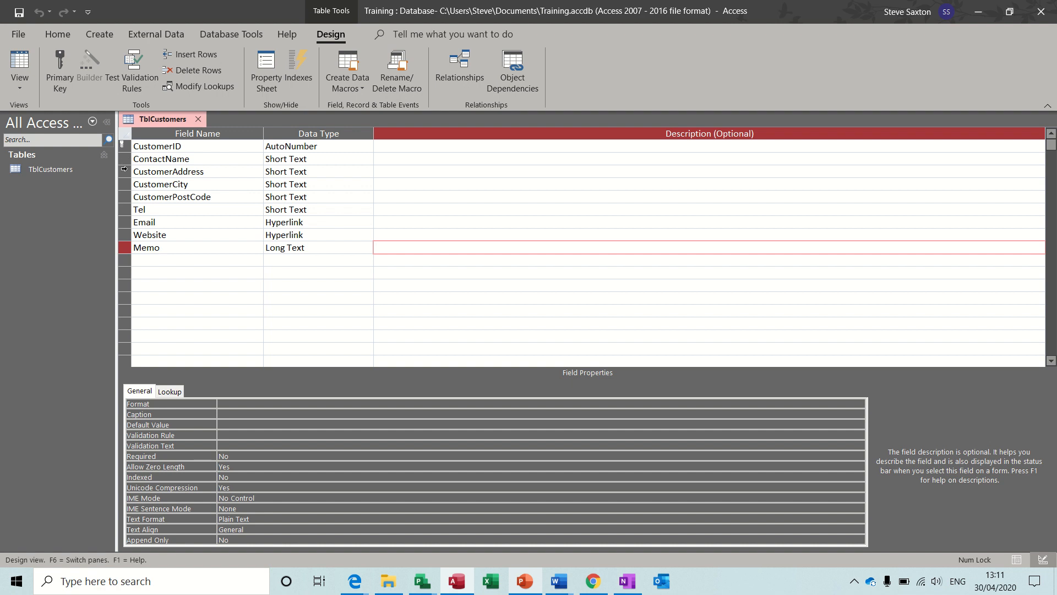
Insert a Short Text CompanyName field above CustomerAddress, save, and reopen the datasheet
left_click(125, 171)
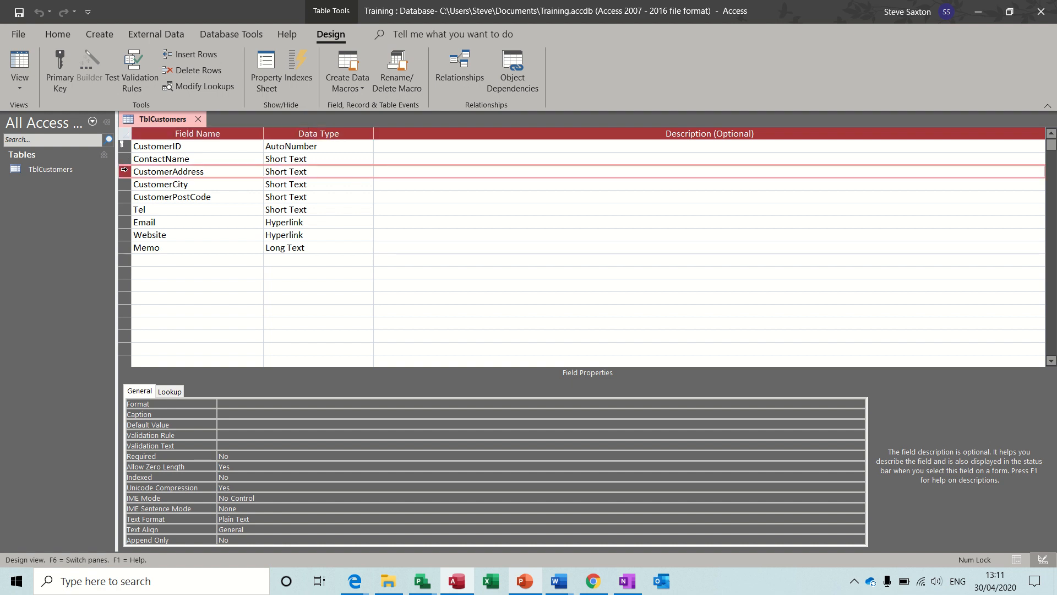
left_click(190, 55)
left_click(149, 174)
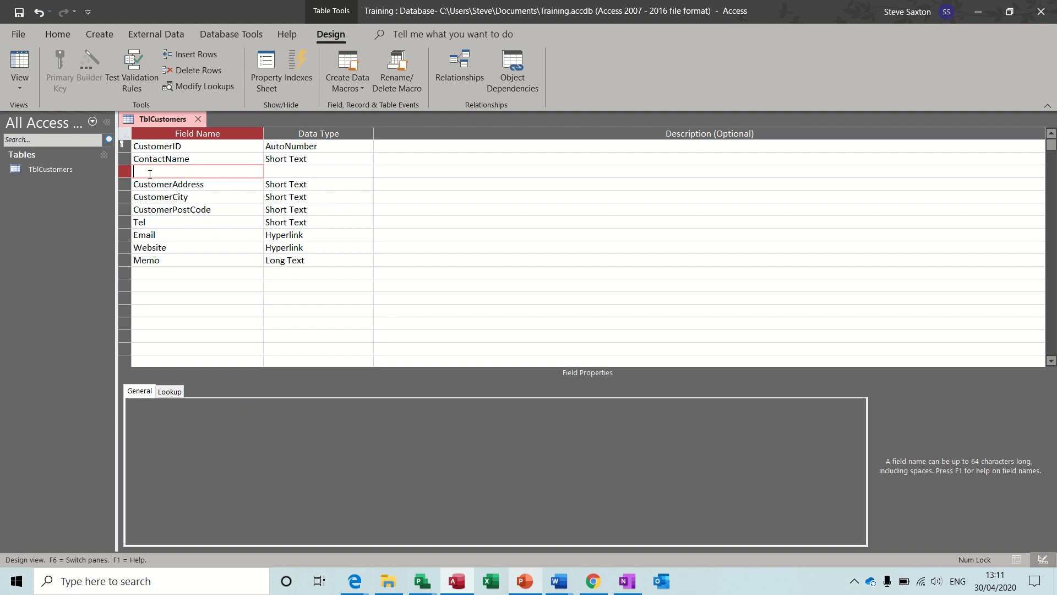
type("CompanyName")
left_click(206, 209)
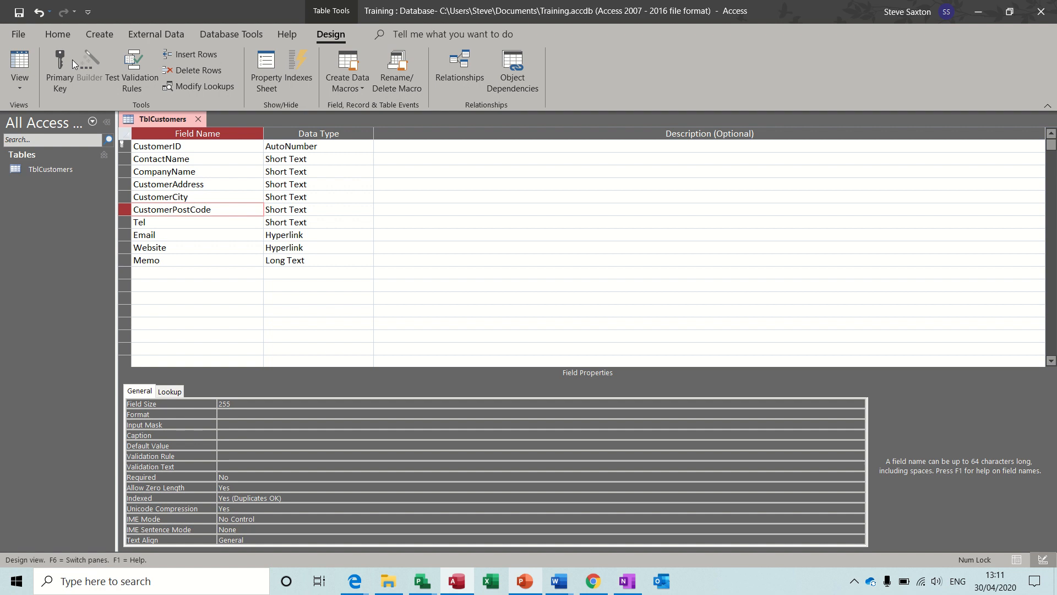
left_click(19, 12)
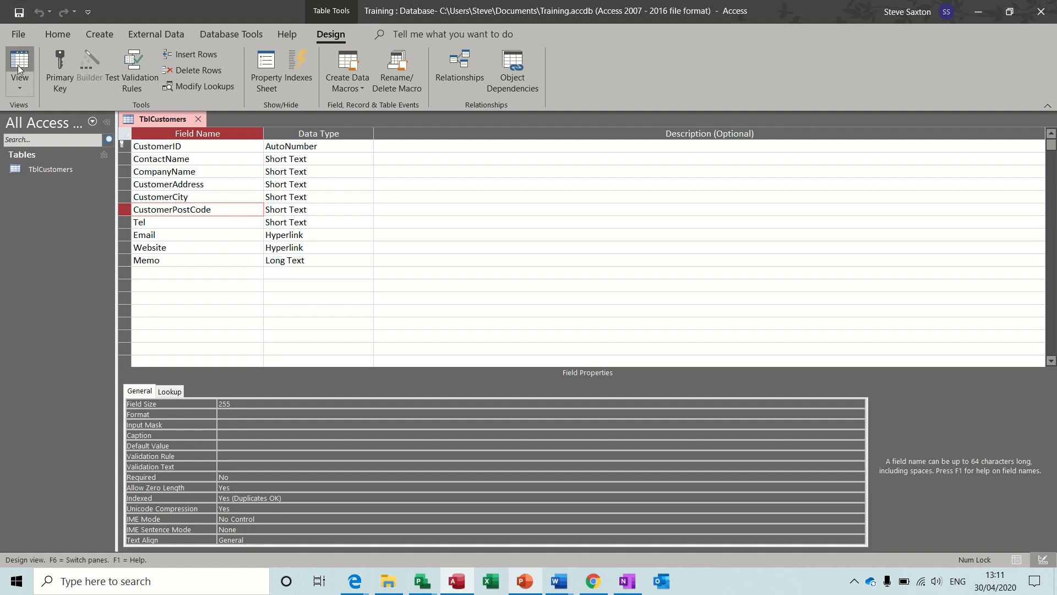
left_click(20, 65)
Enter company Amac plus the customer's street address, city, postcode and phone number
left_click(282, 147)
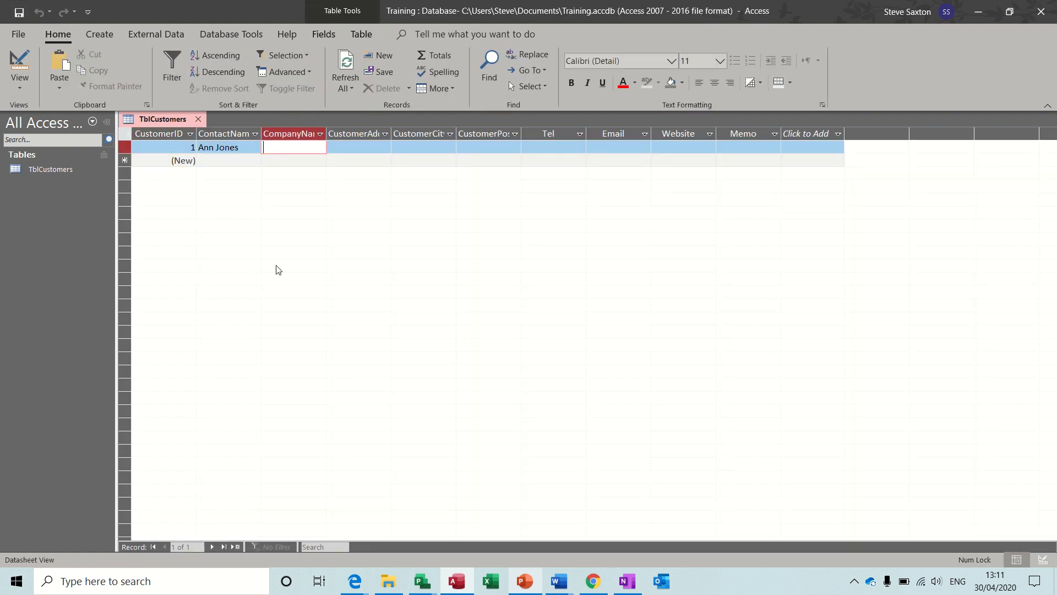
type("Amac")
key("Tab")
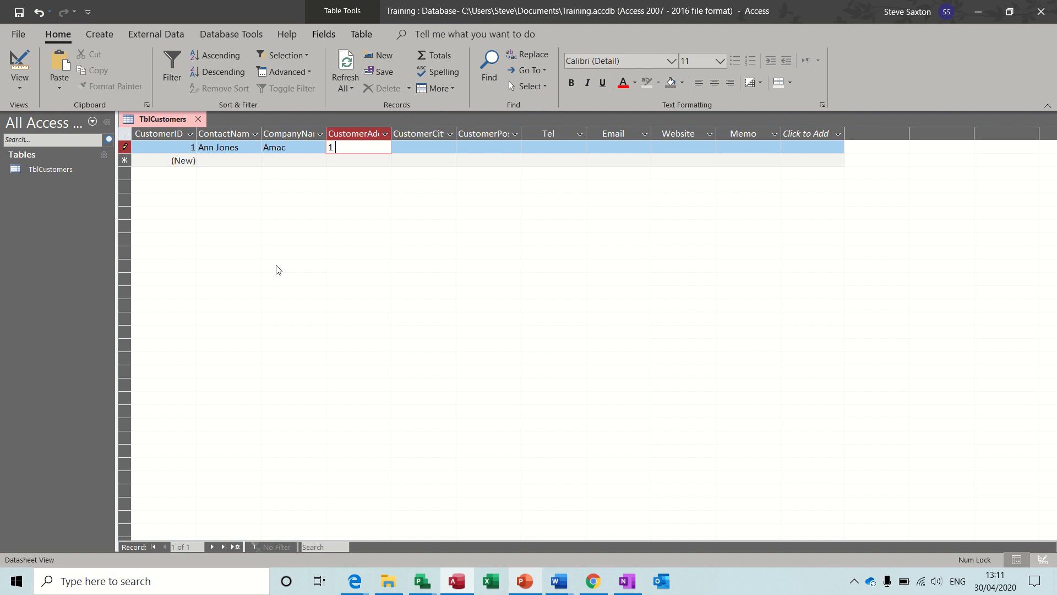
key("Tab")
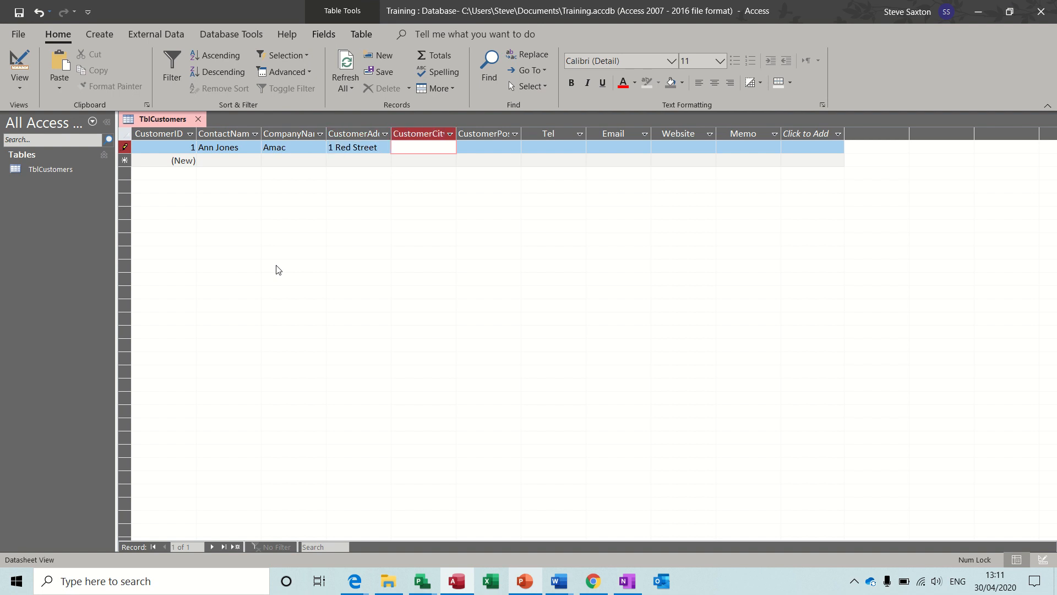
type("Leeda")
key("Tab")
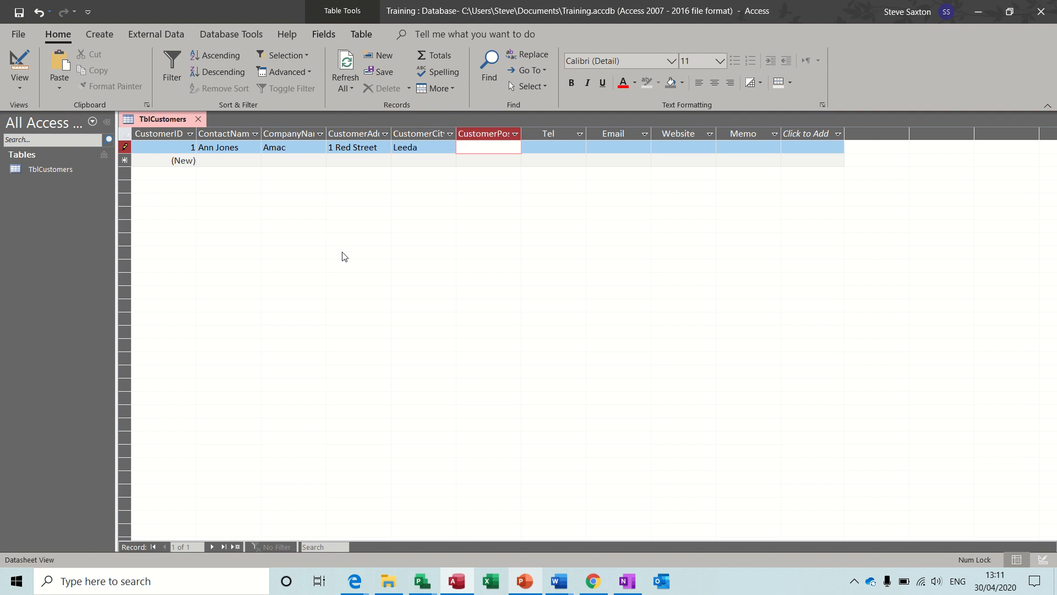
type("LE1 2RT")
key("Tab")
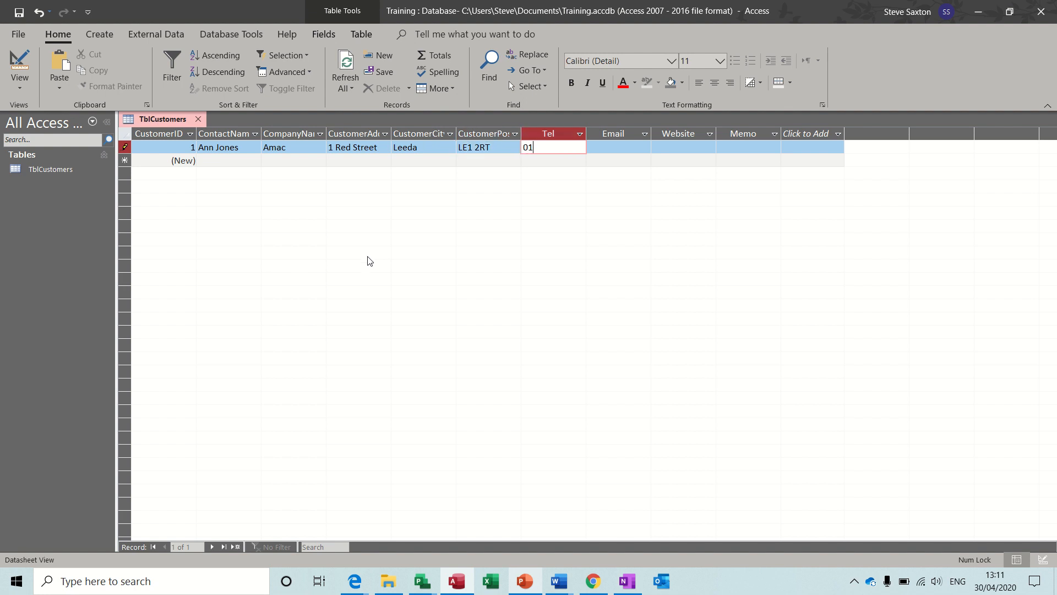
left_click(655, 149)
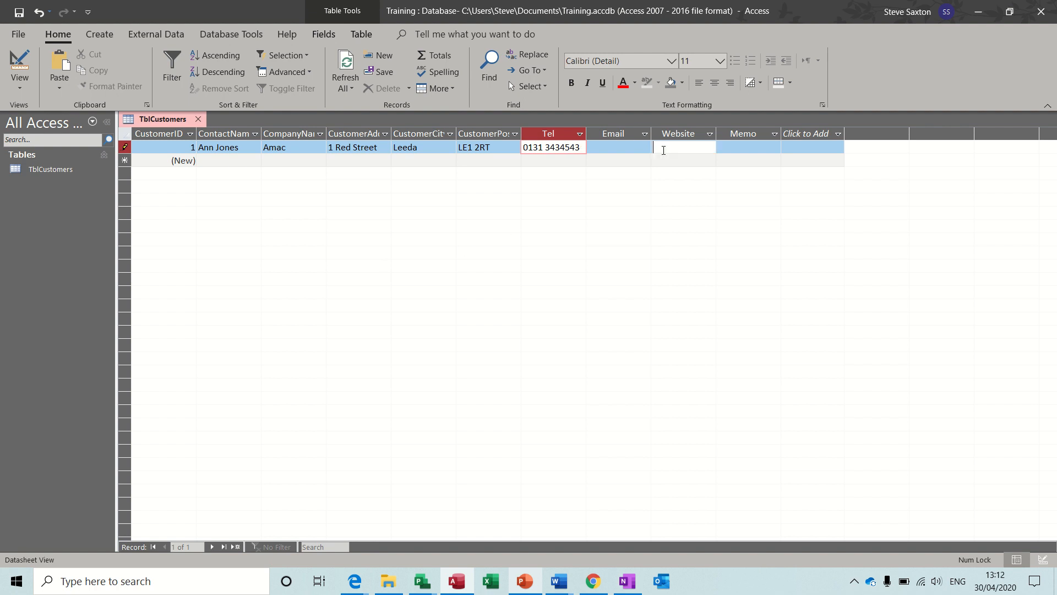
type("www")
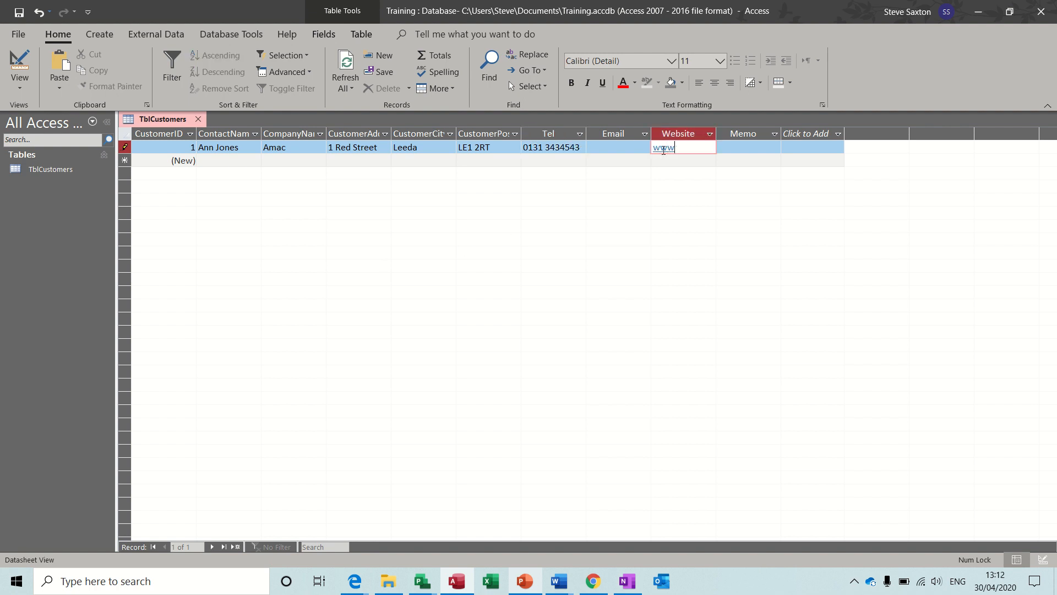
type(".amac.com")
key("Tab")
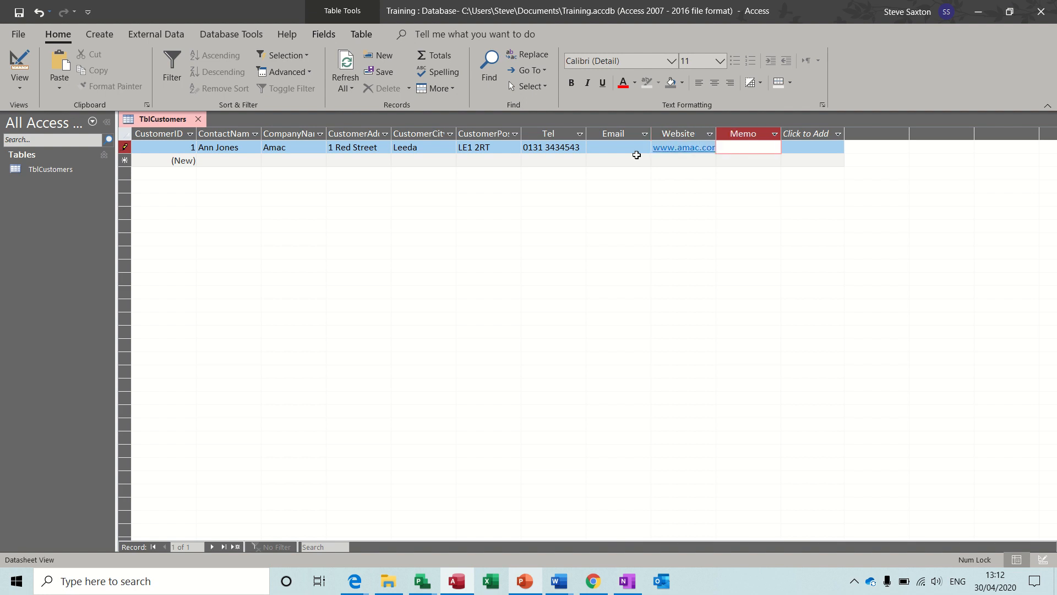
left_click(594, 152)
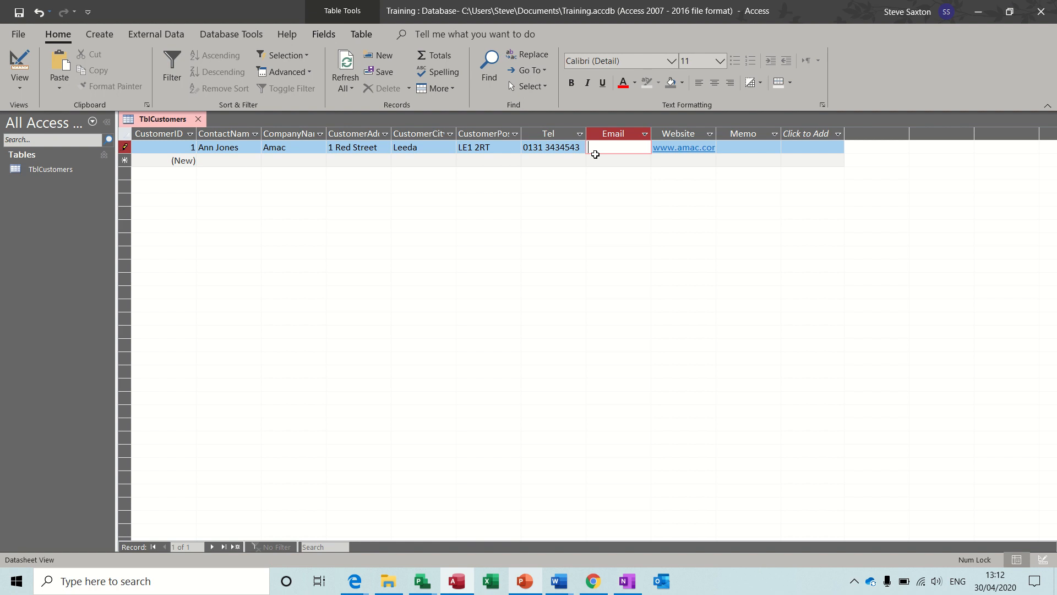
left_click(544, 161)
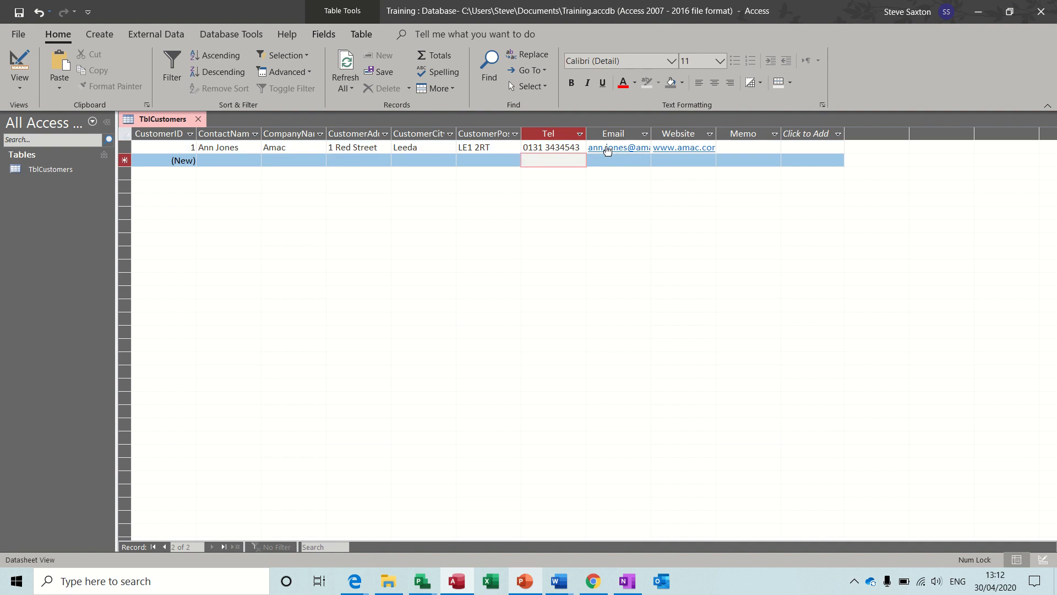
left_click(613, 148)
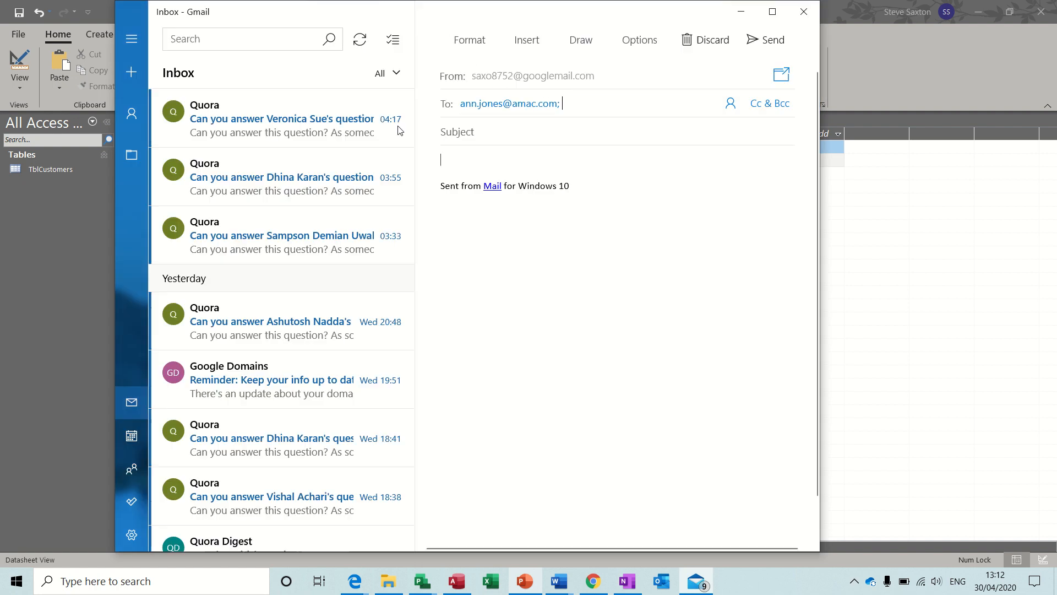
Close the Mail draft that the e-mail hyperlink opened
left_click(803, 13)
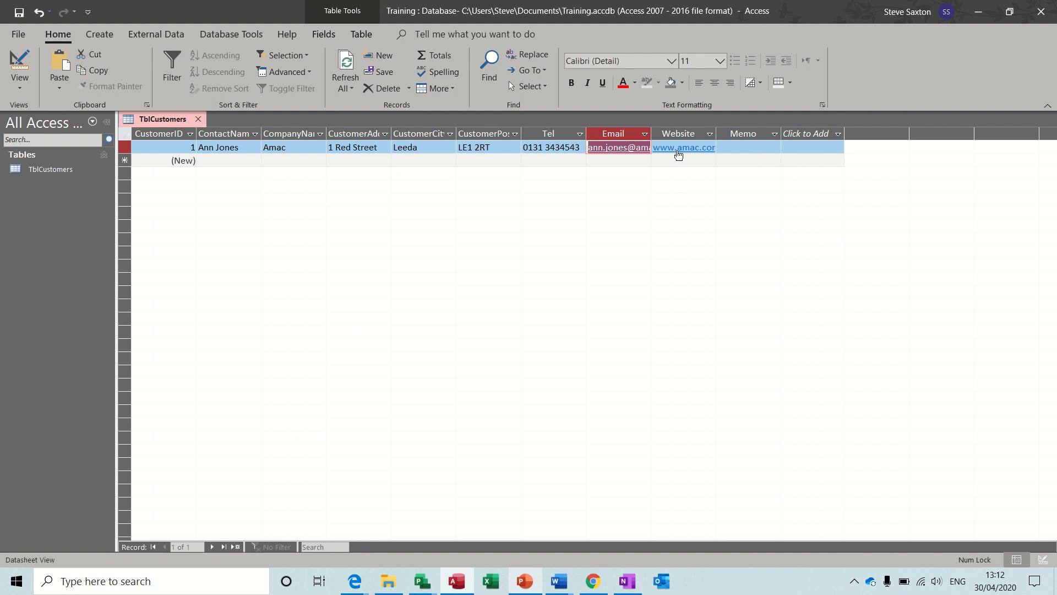
left_click(675, 149)
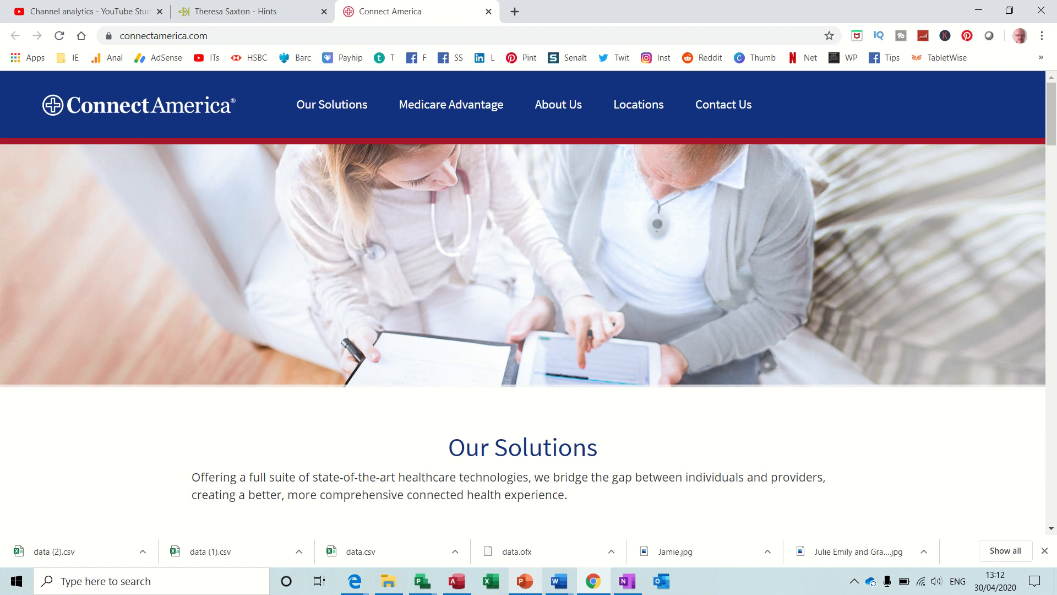
left_click(456, 581)
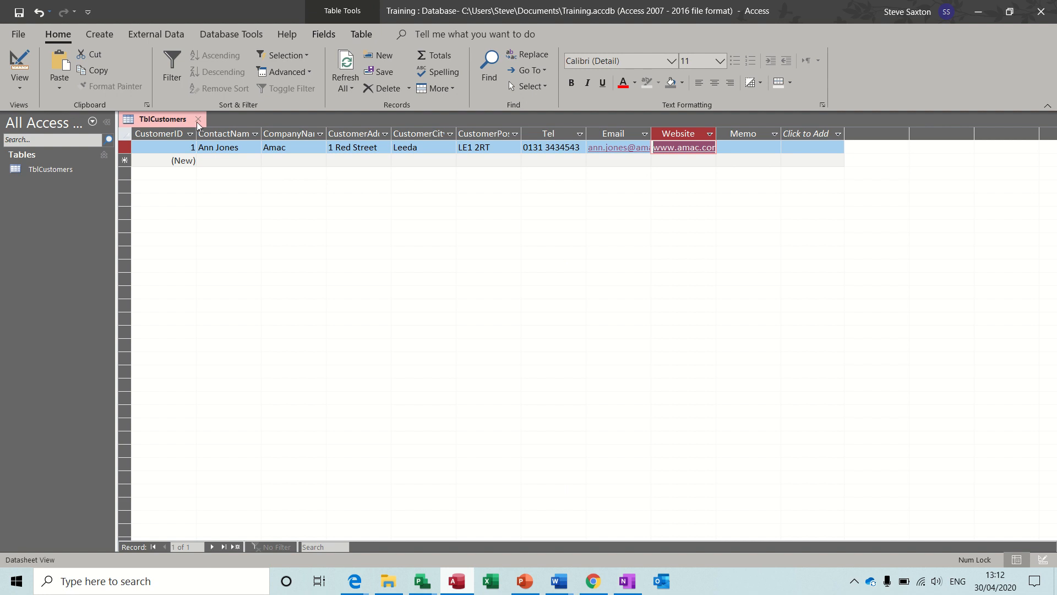
Close TblCustomers and start a new table with CourseID as an AutoNumber primary key
left_click(198, 120)
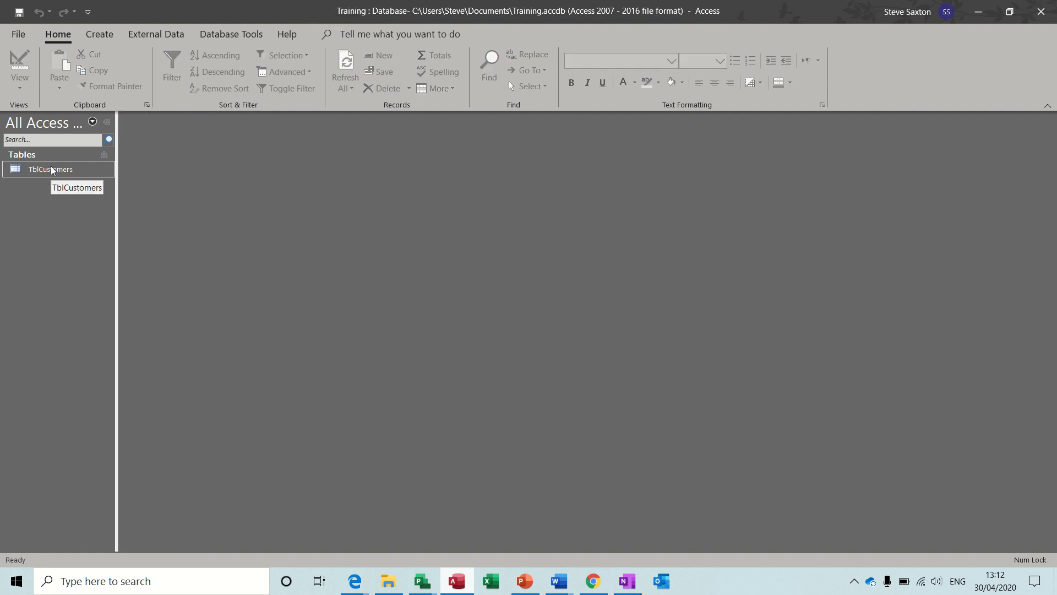
left_click(100, 35)
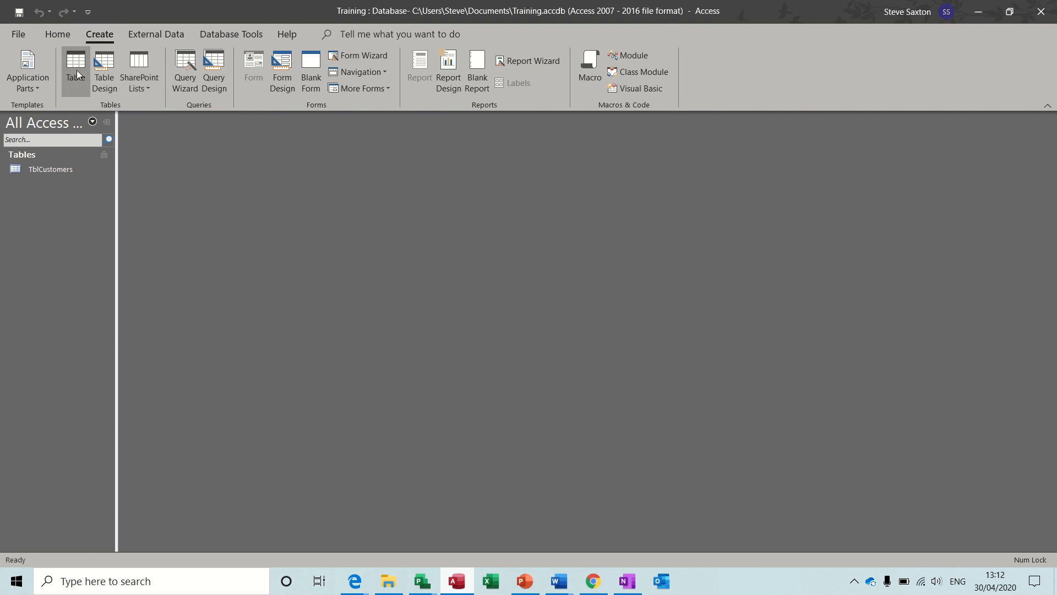
left_click(103, 73)
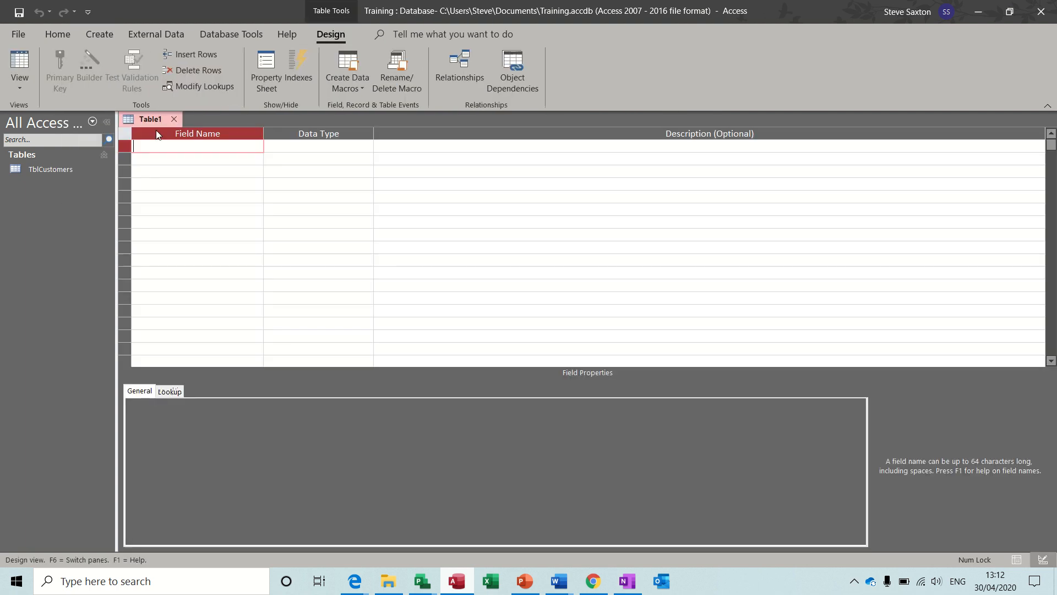
type("CourseID")
left_click(190, 159)
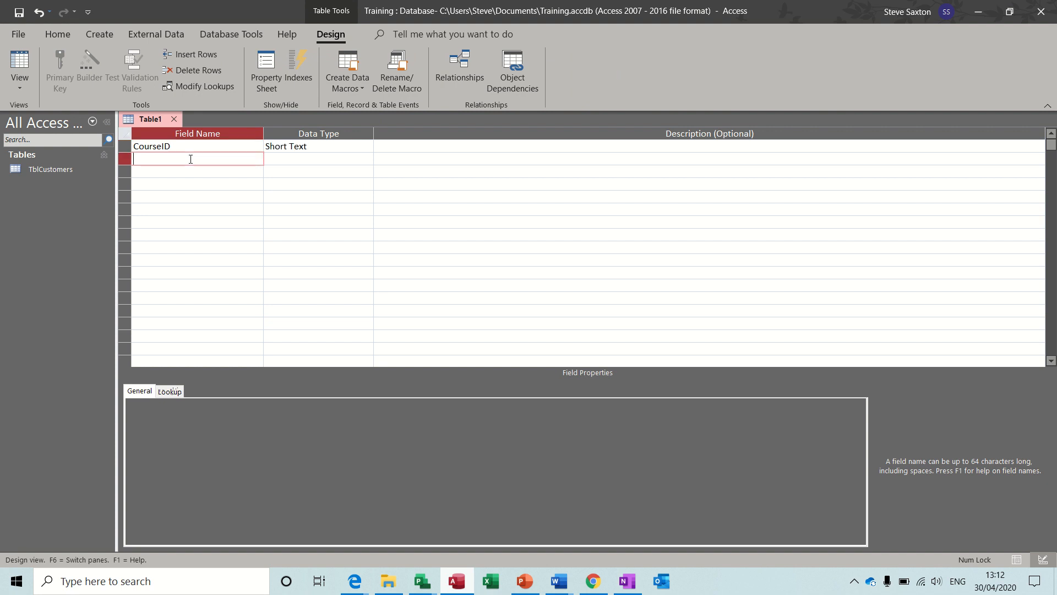
left_click(351, 150)
left_click(366, 146)
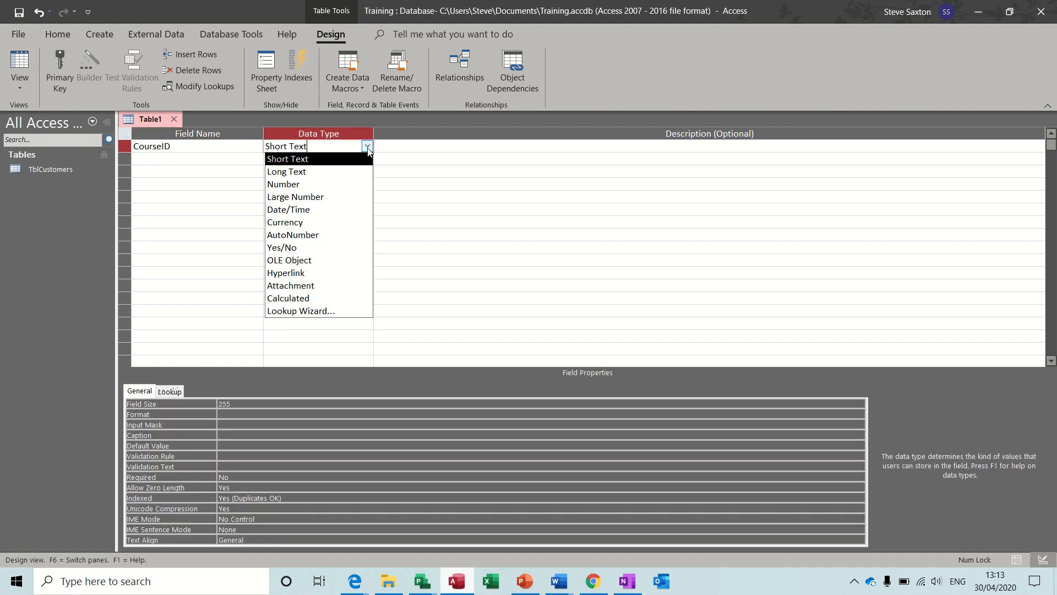
left_click(332, 235)
left_click(205, 159)
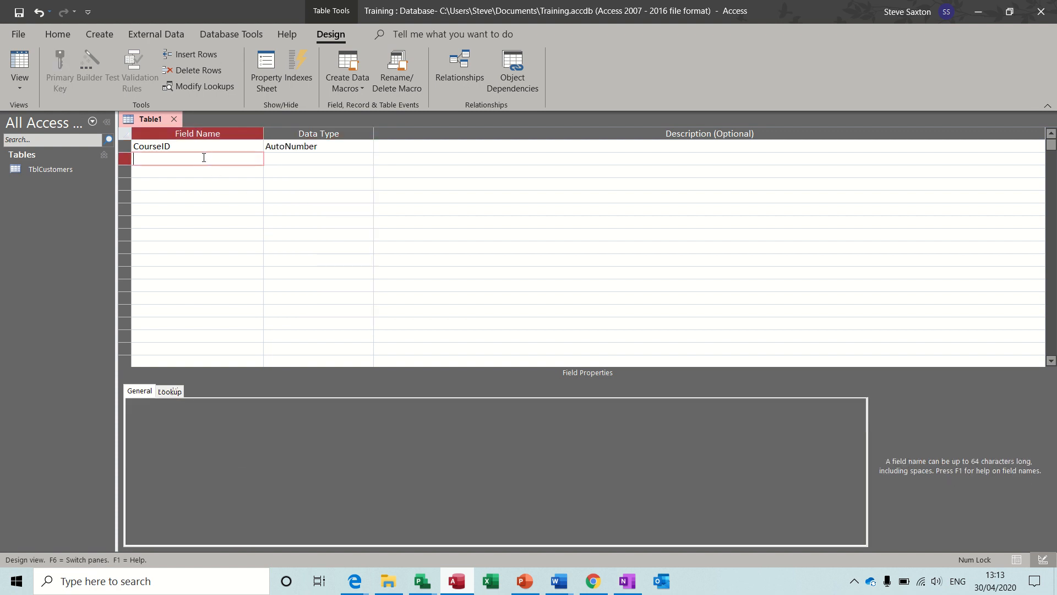
left_click(189, 146)
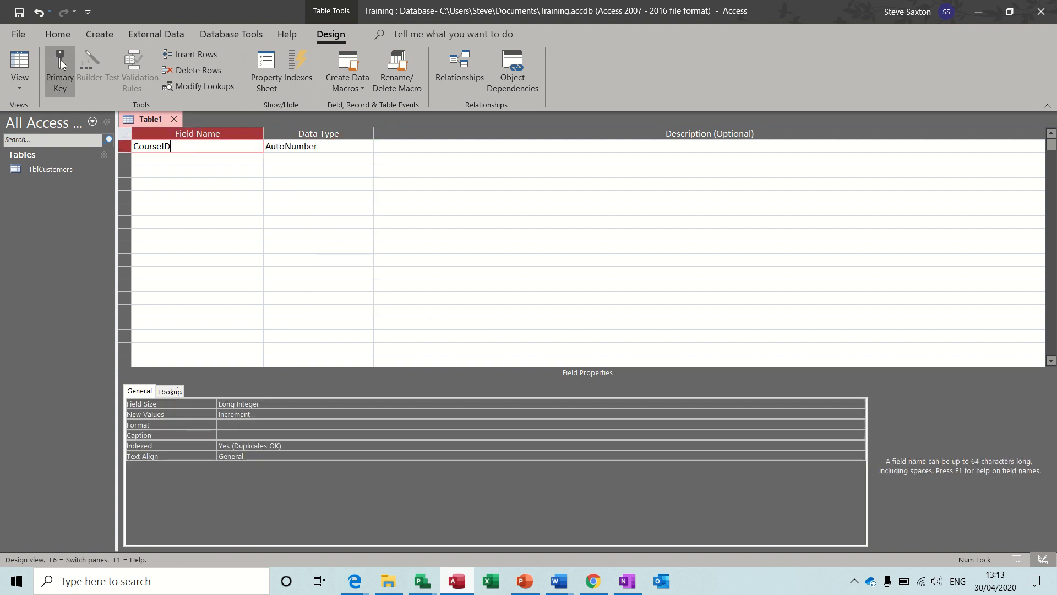
left_click(62, 67)
Add a CourseType text field and a TrainingDate Date/Time field, then pick TrainingDate's format
left_click(172, 160)
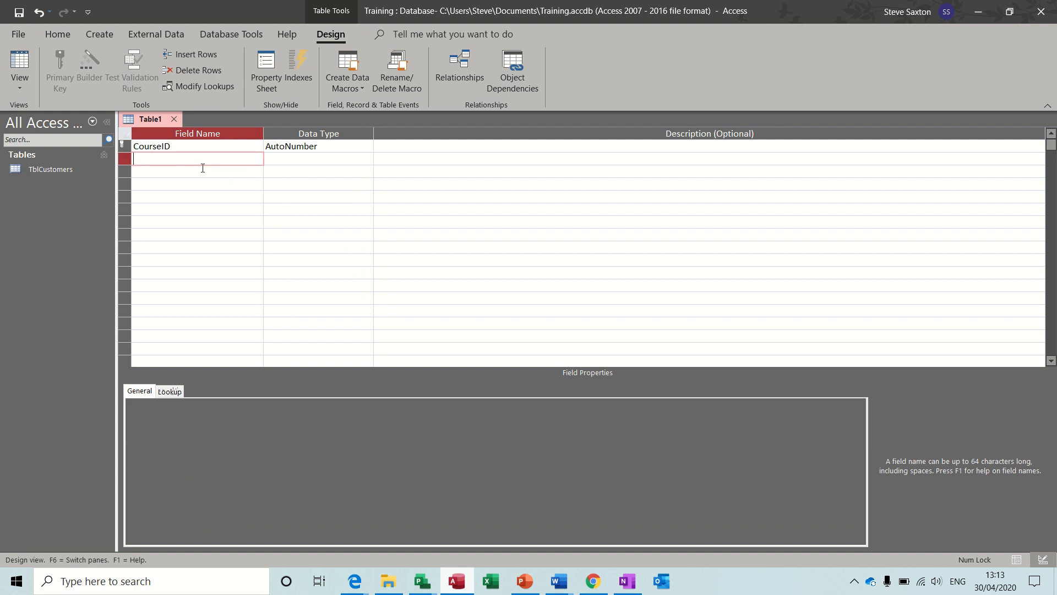
type("Course")
left_click(193, 174)
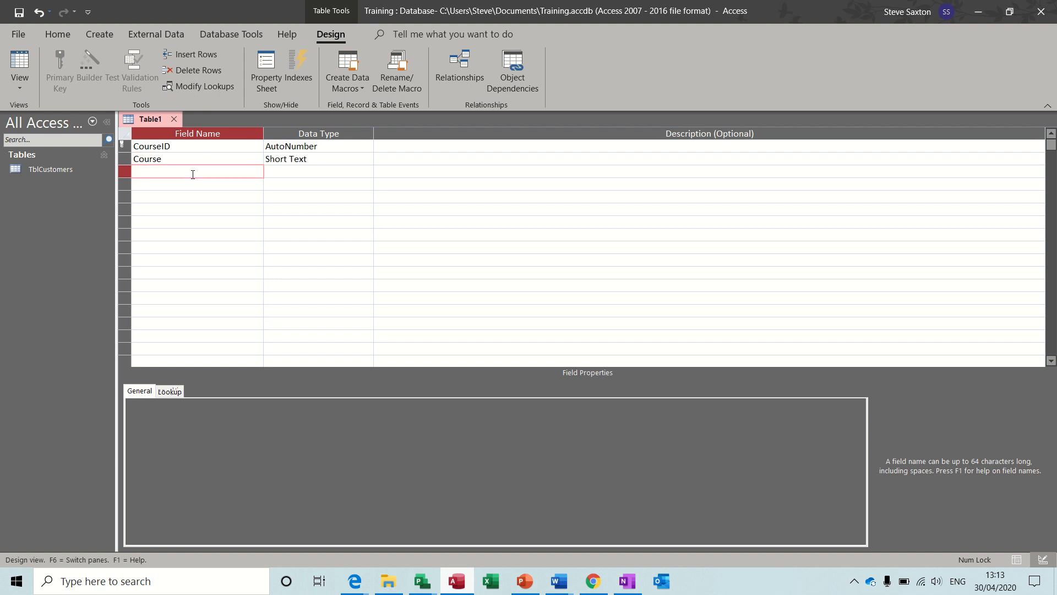
type("TrainingDate")
left_click(170, 184)
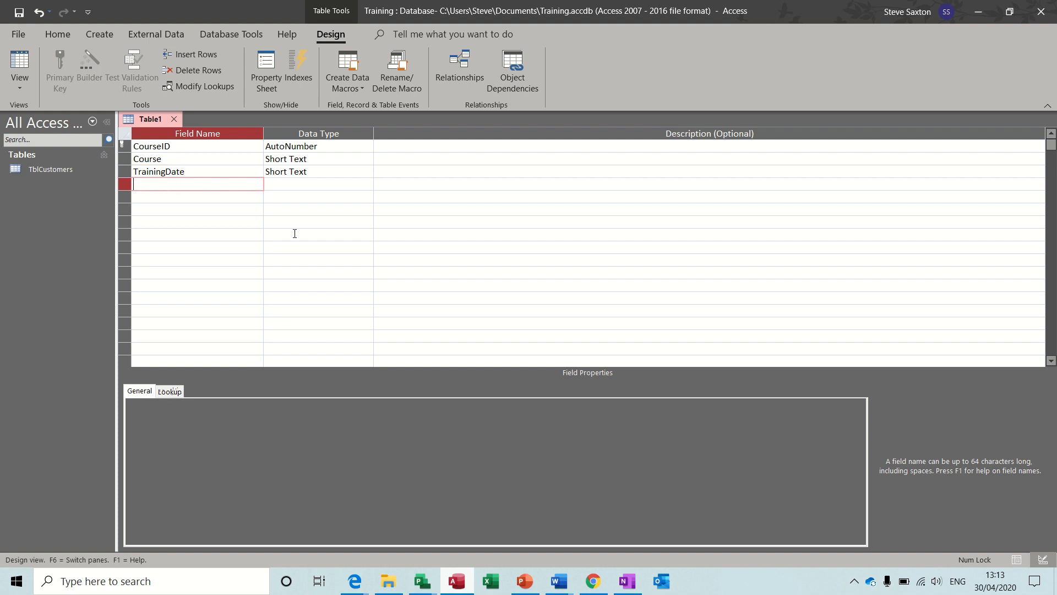
left_click(177, 159)
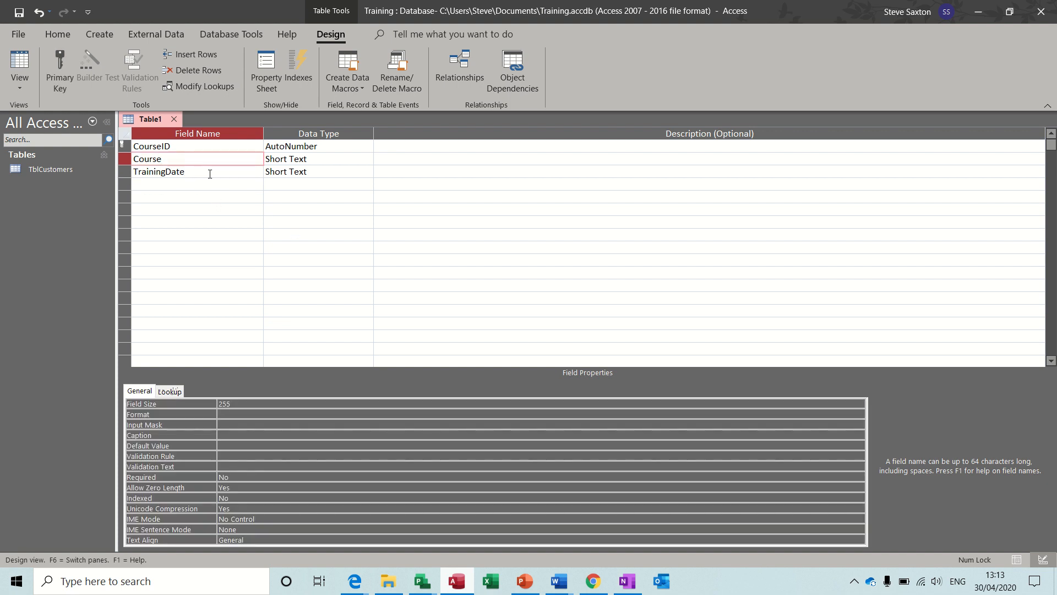
type("Type")
left_click(316, 172)
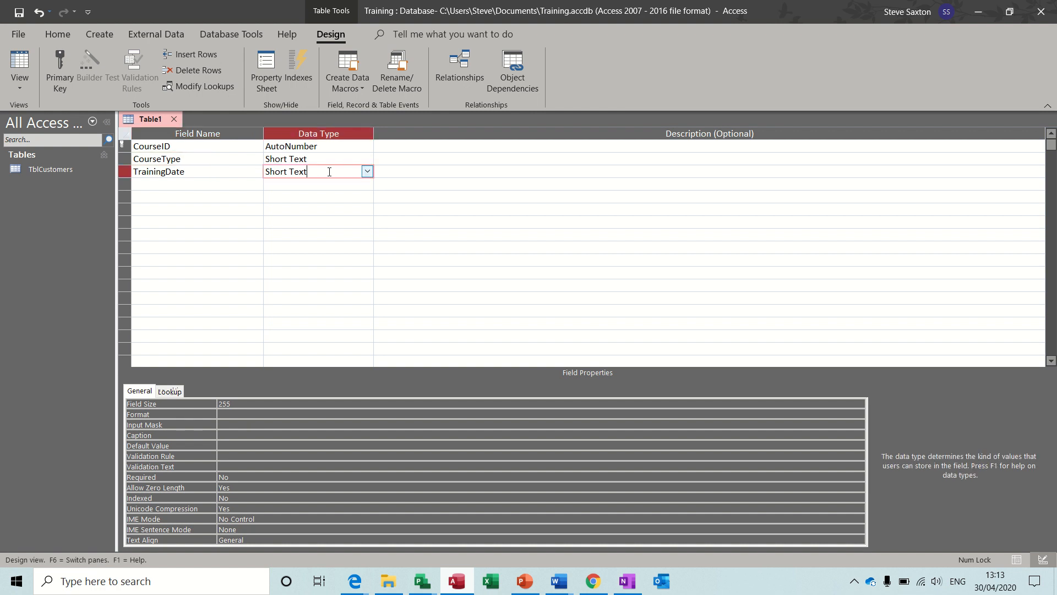
left_click(366, 171)
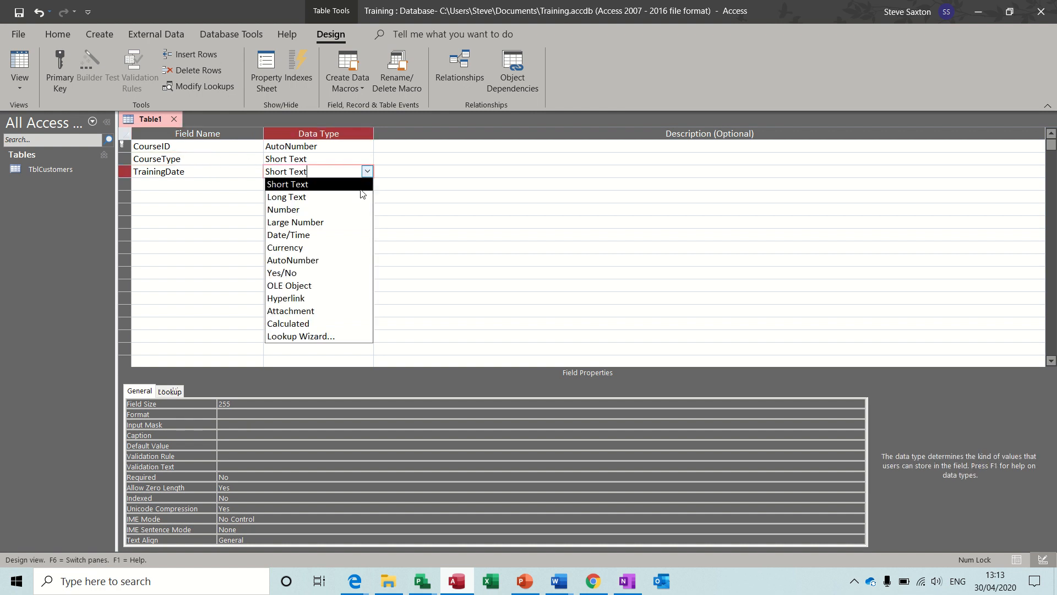
left_click(330, 234)
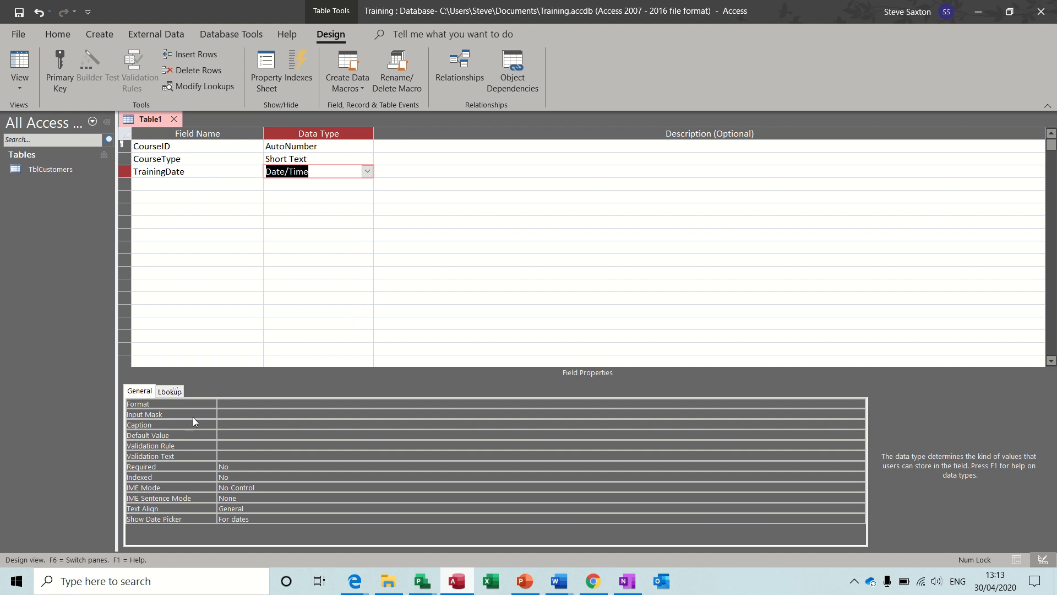
left_click(239, 404)
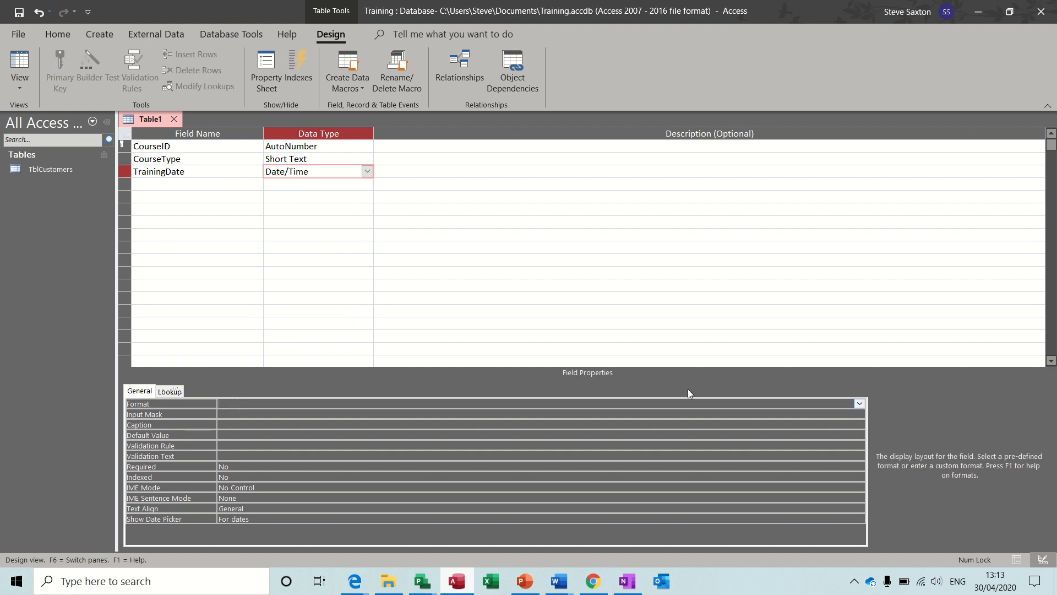
left_click(859, 403)
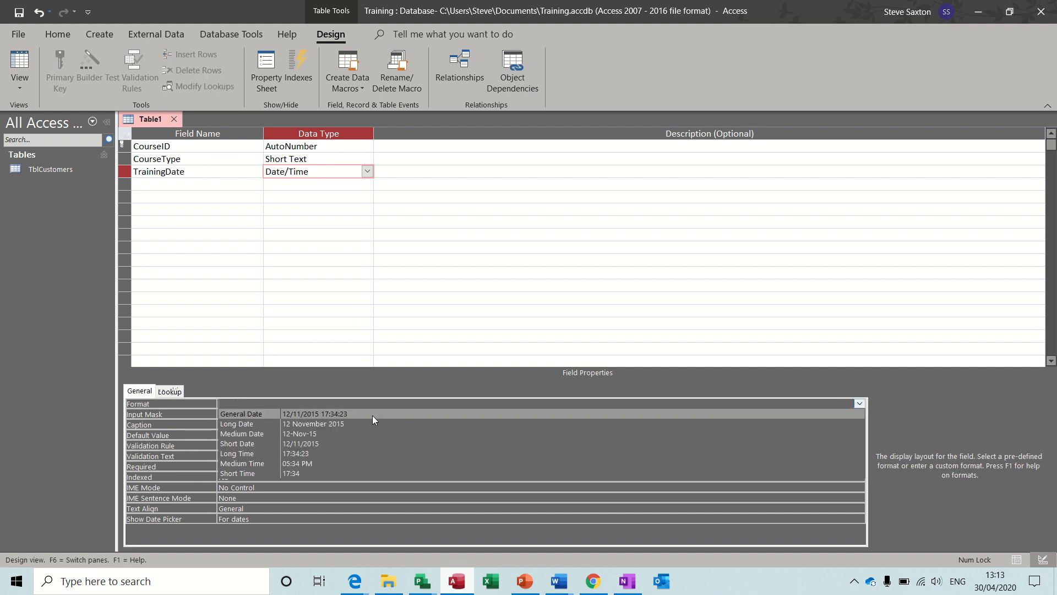
Give TrainingDate a Short Date format and save the table as TblCourses
left_click(343, 445)
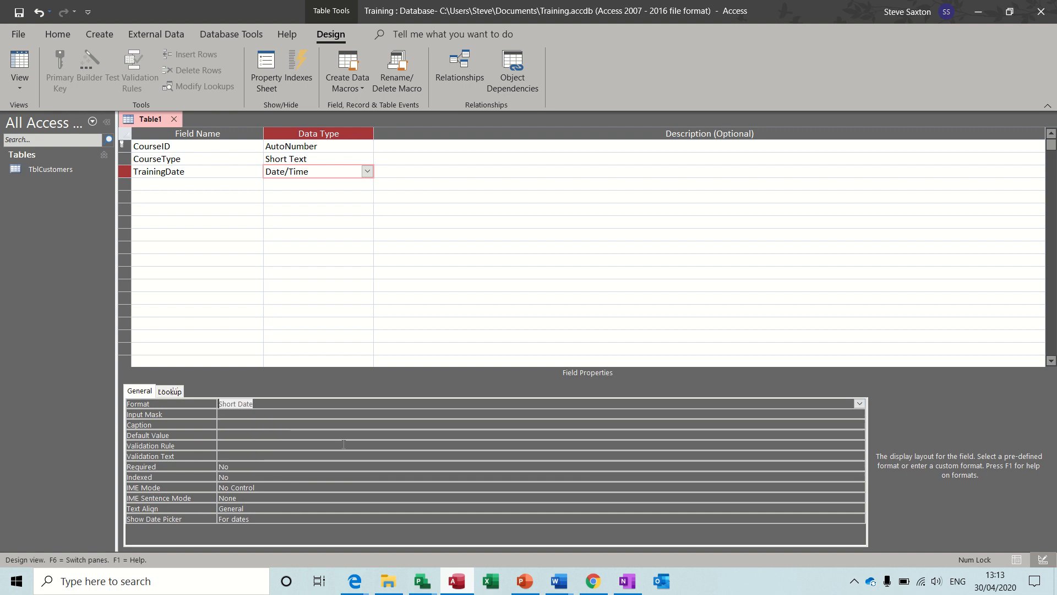
left_click(258, 415)
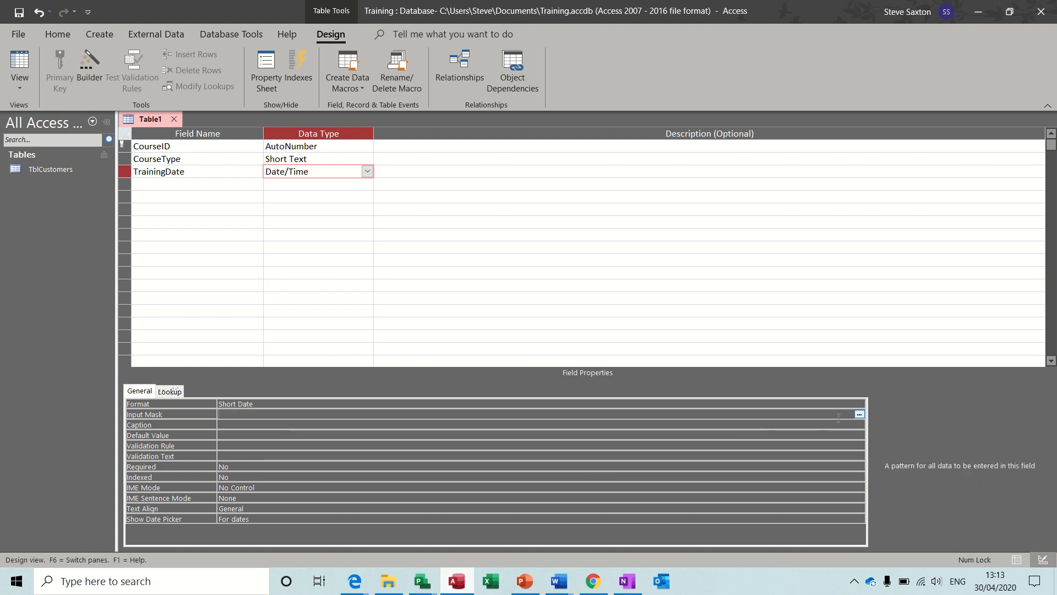
left_click(859, 414)
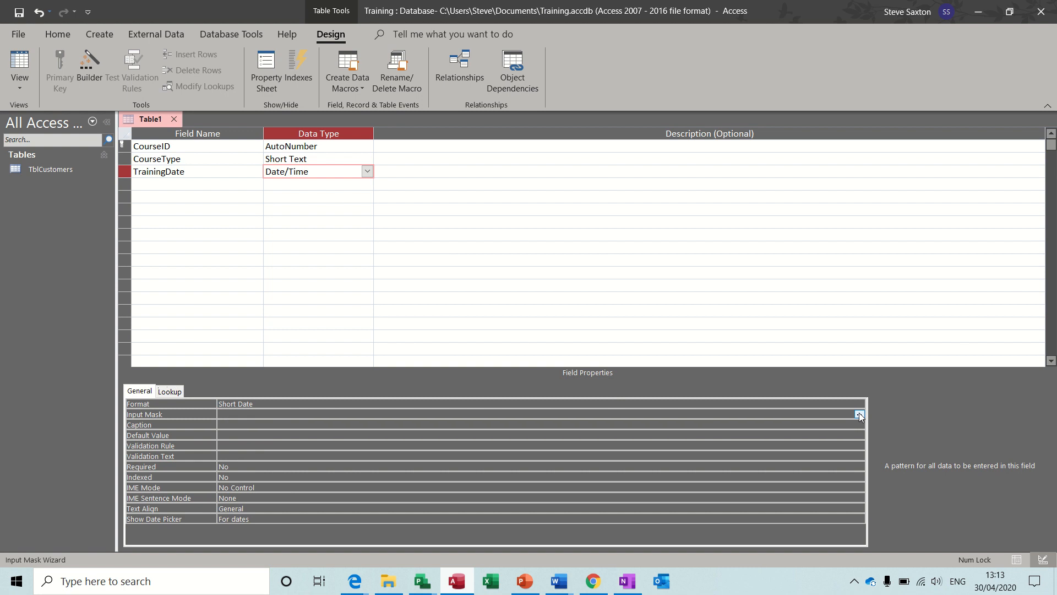
left_click(506, 329)
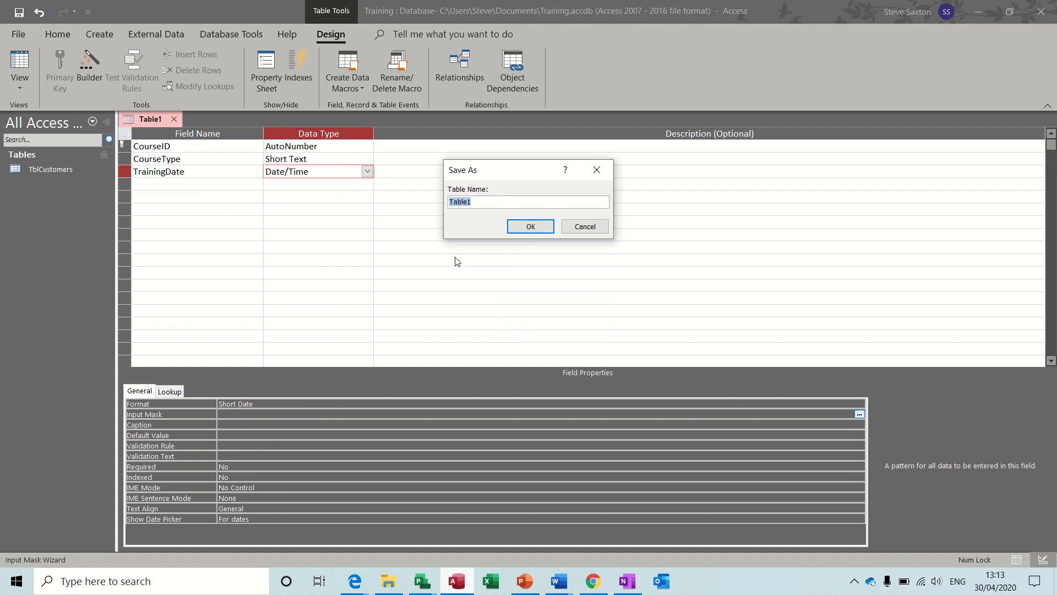
type("TblCourses")
left_click(531, 228)
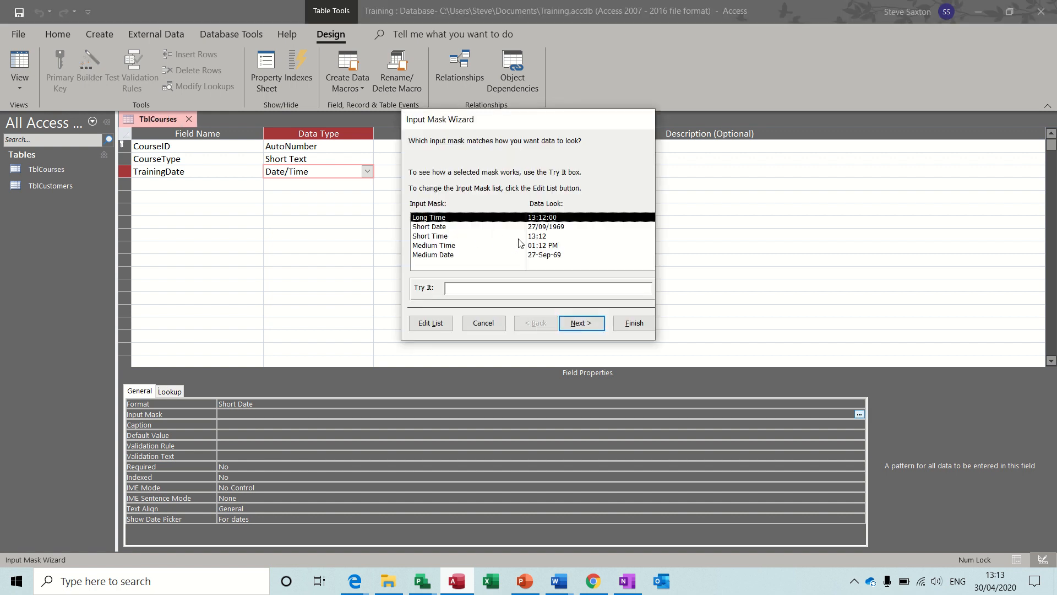
Apply and test the Short Date input mask on TrainingDate
left_click(542, 228)
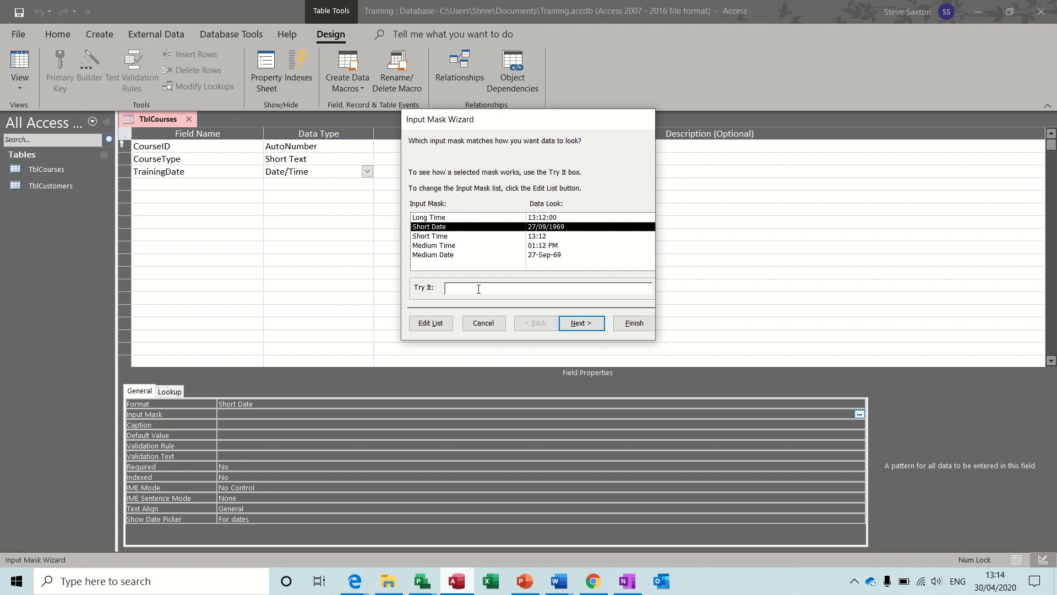
left_click(505, 288)
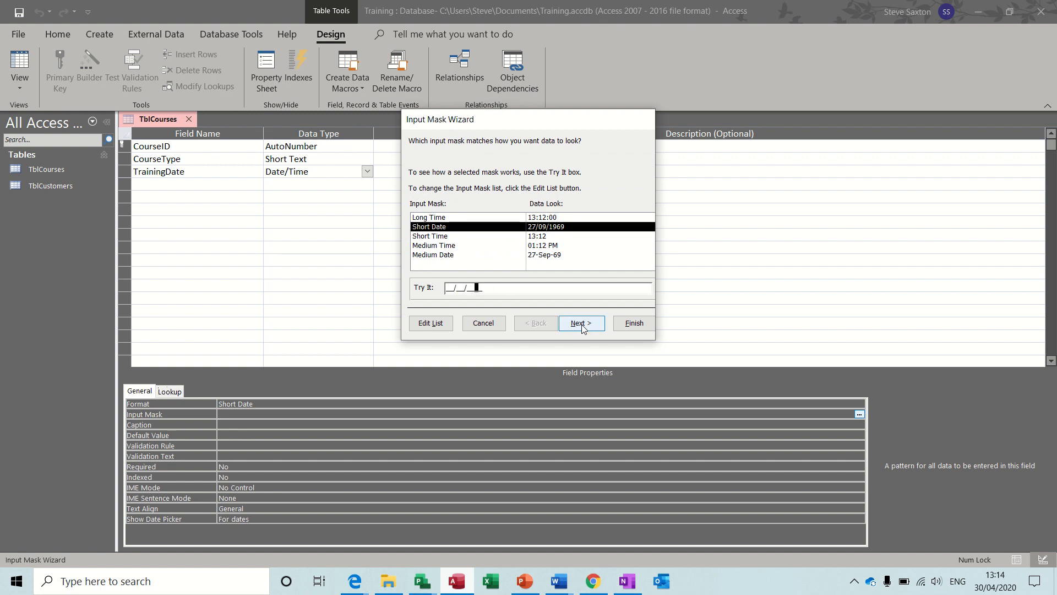
left_click(630, 325)
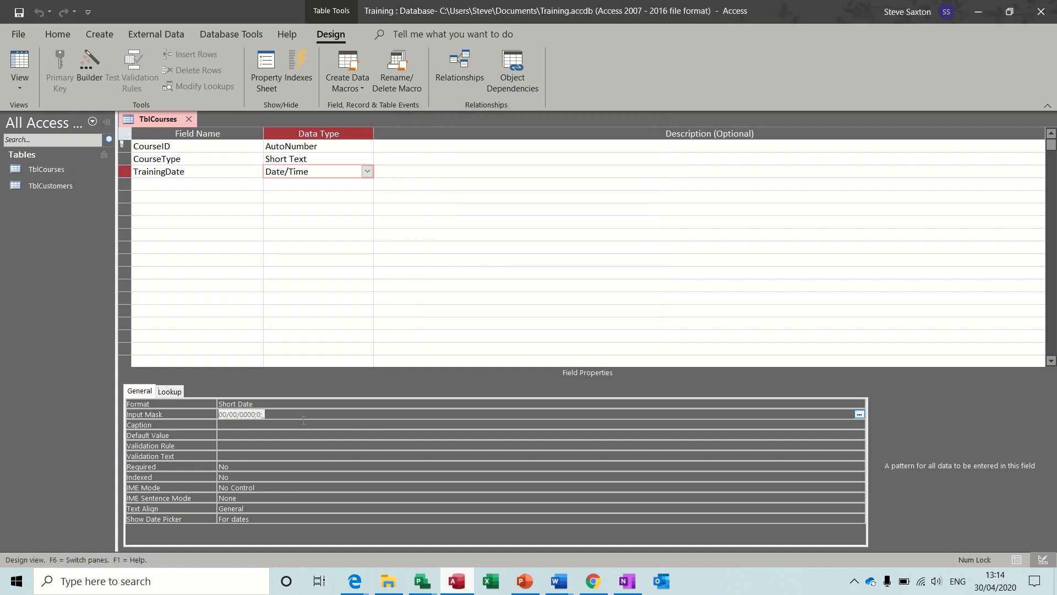
Add CustomerID as a Number field to TblCourses, then close the design, saving changes
left_click(196, 182)
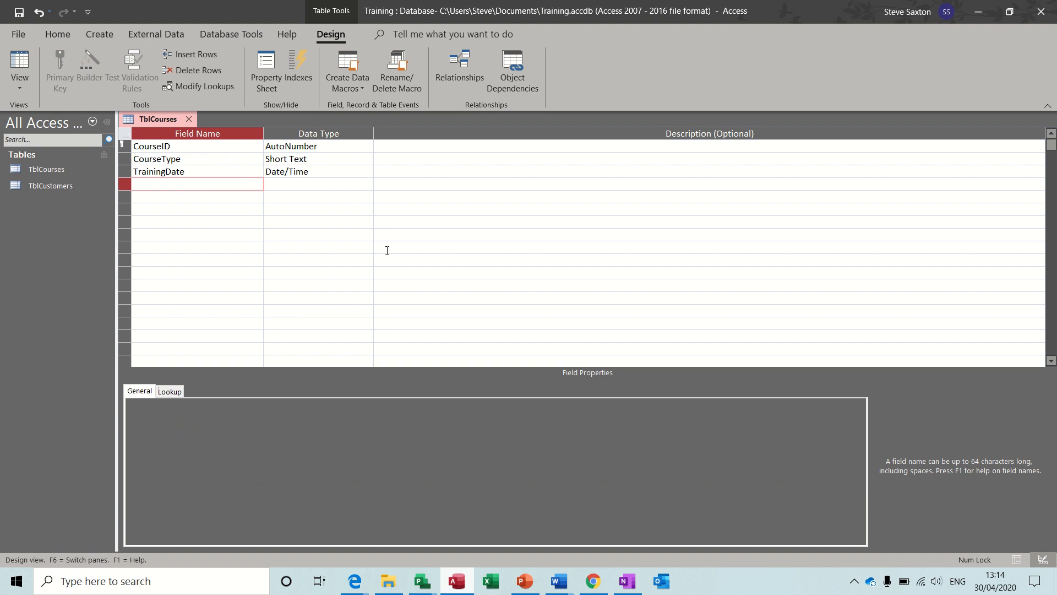
type("CustomerID")
key("Tab")
left_click(366, 184)
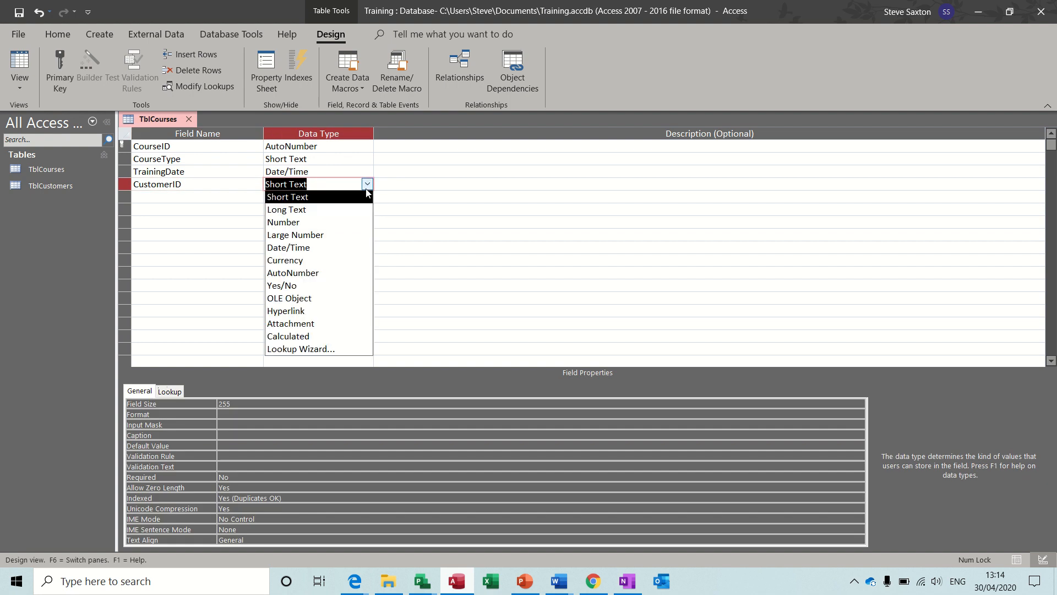
left_click(331, 222)
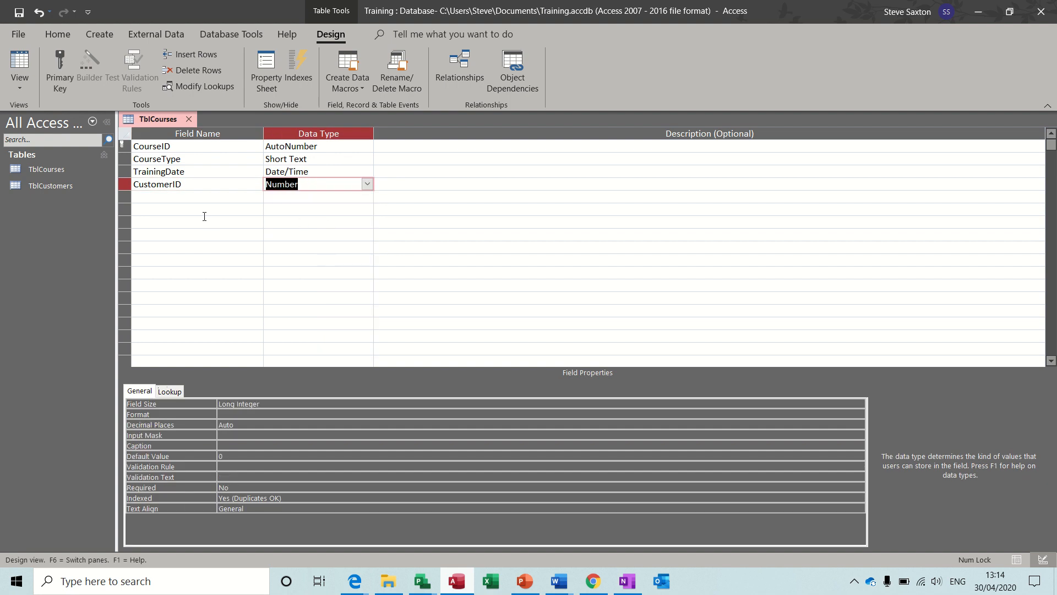
left_click(173, 198)
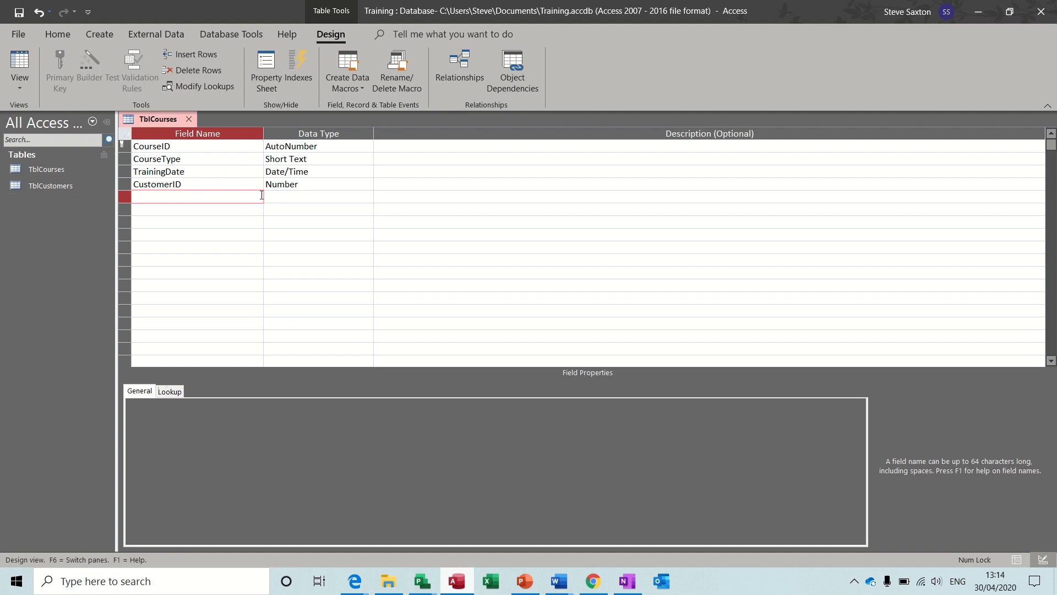
left_click(188, 119)
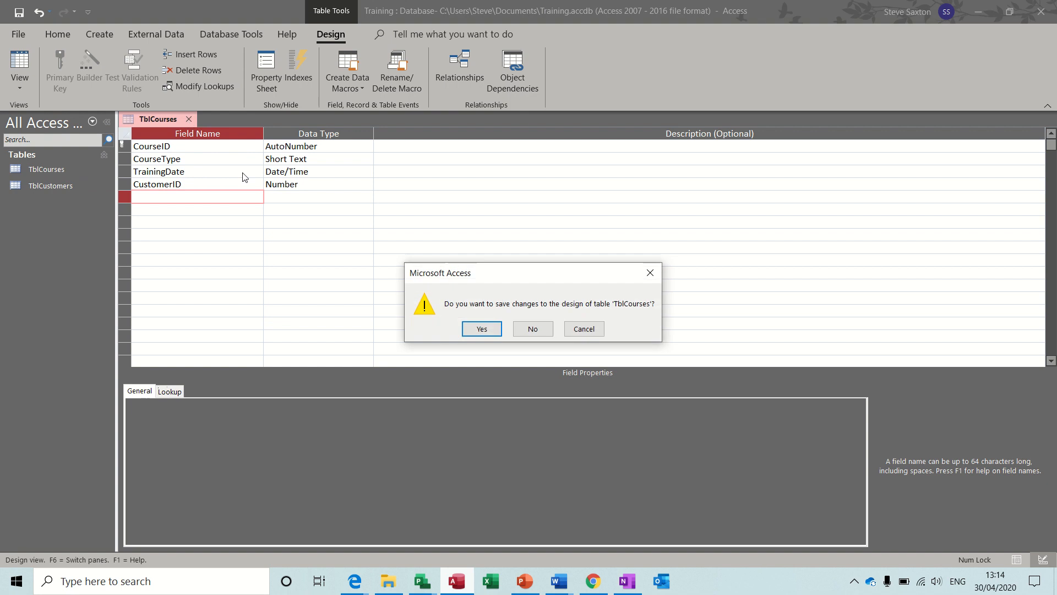
left_click(481, 329)
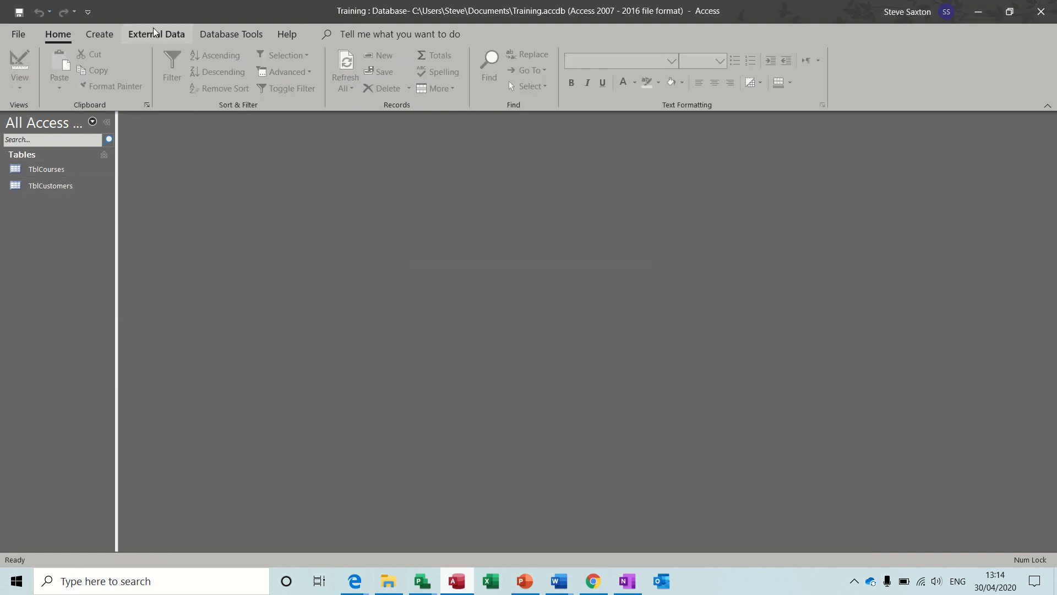
Open the Relationships view and add TblCourses and TblCustomers to the layout
left_click(230, 35)
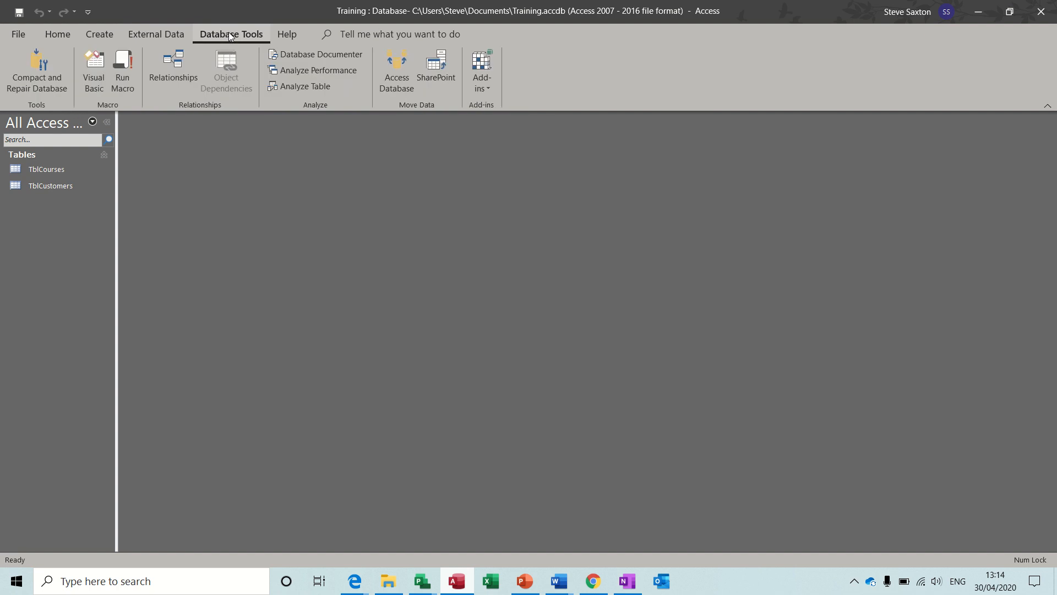
left_click(181, 62)
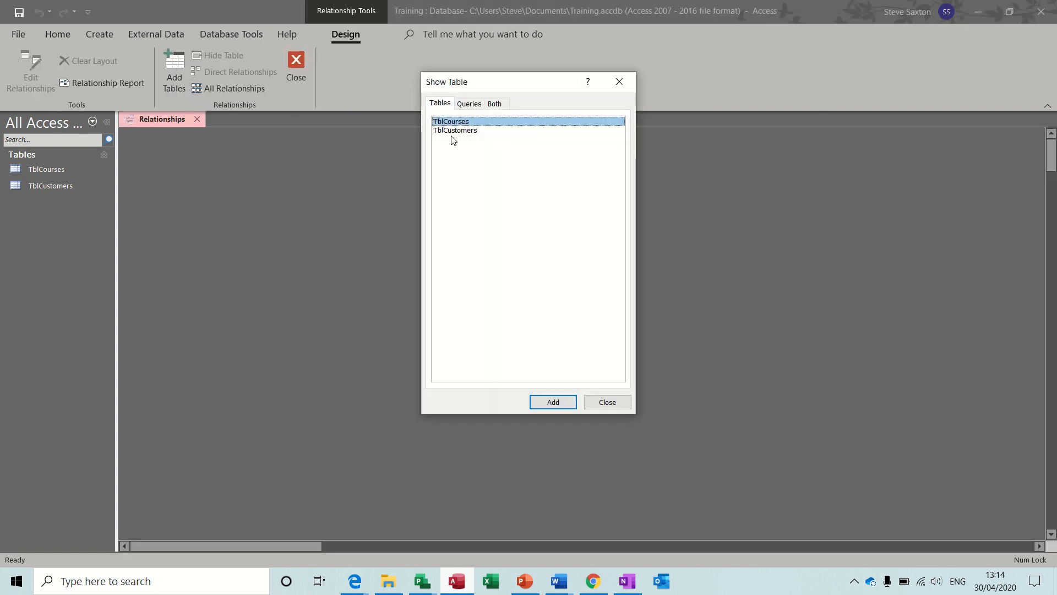
double_click(468, 126)
double_click(465, 132)
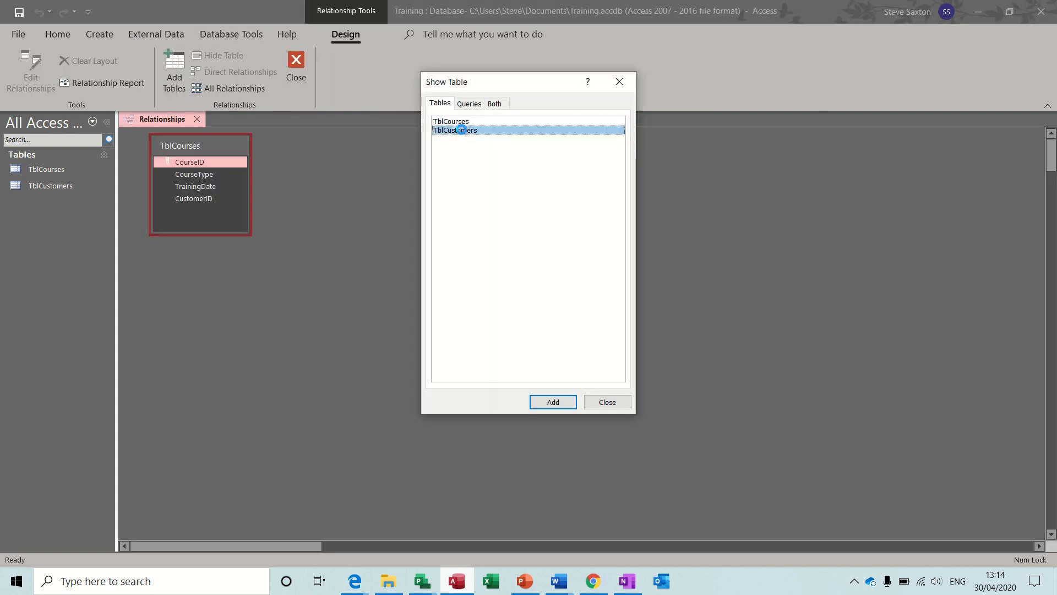
left_click(607, 402)
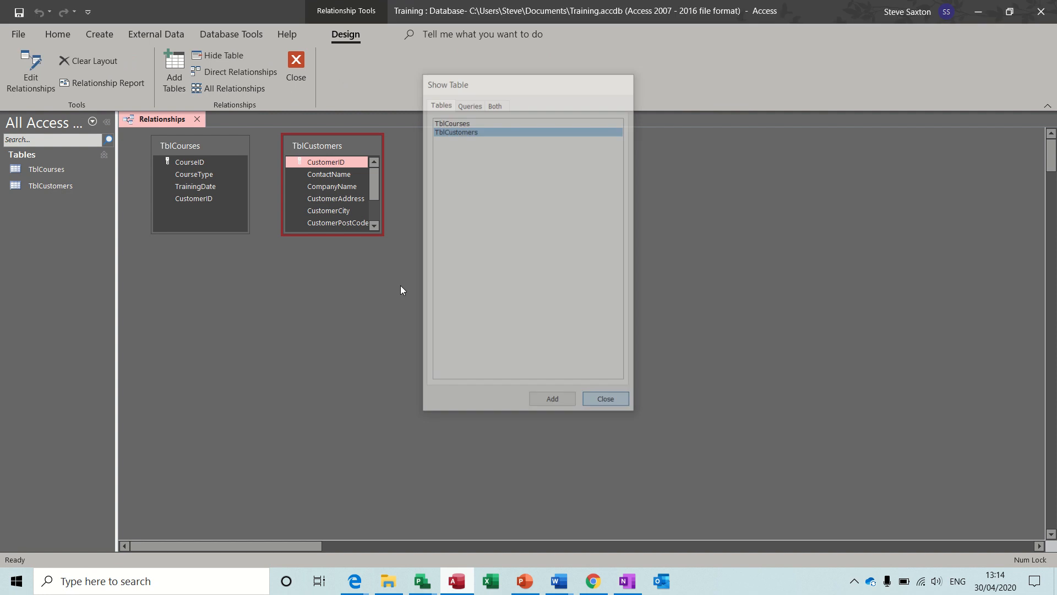
Join the tables one-to-many on CustomerID with referential integrity enforced, then close Relationships
left_click_drag(302, 159, 205, 198)
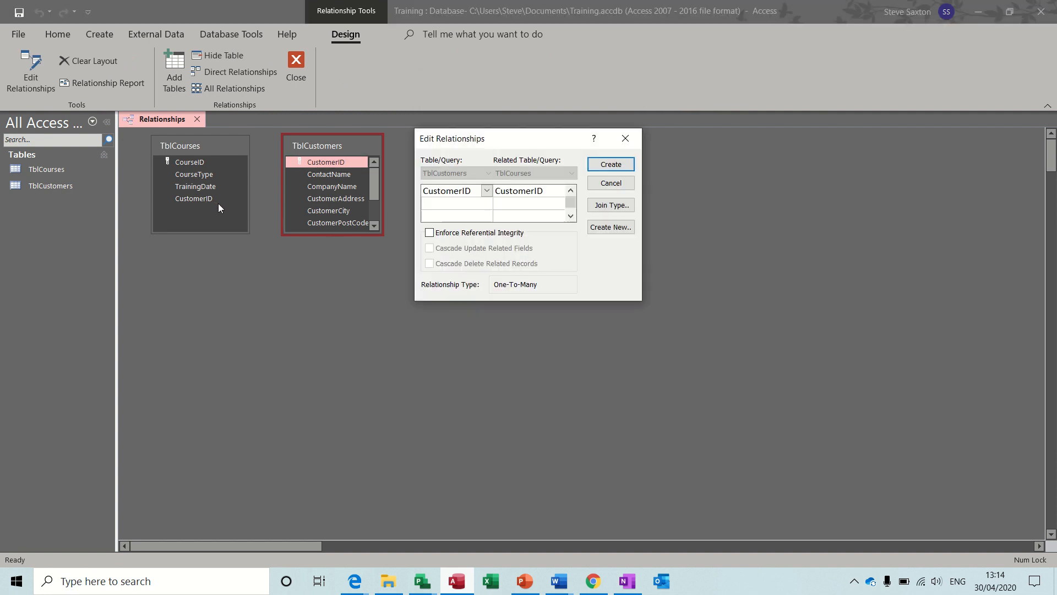
left_click(429, 232)
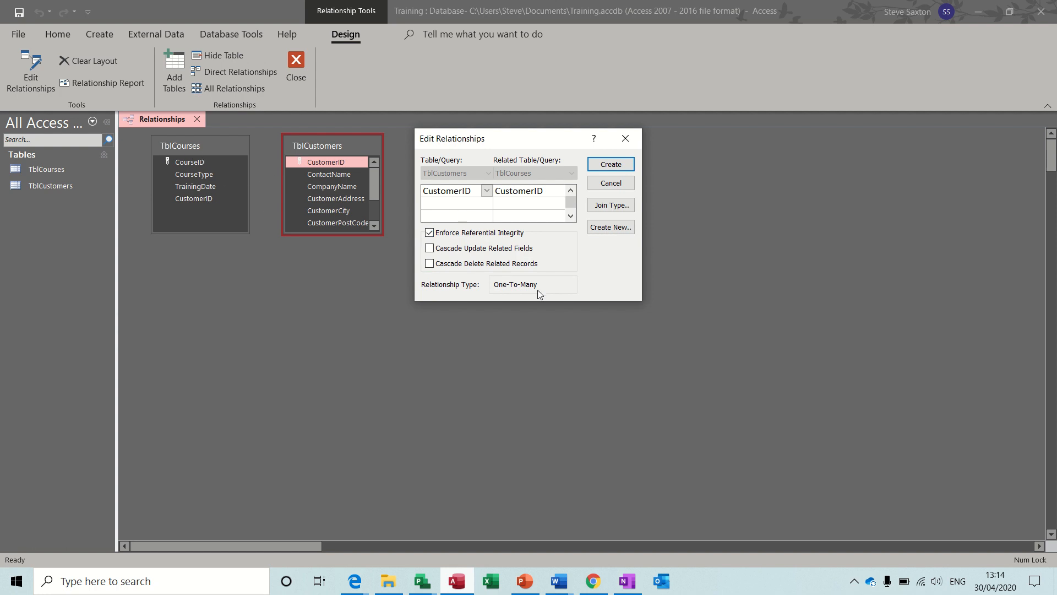
left_click(610, 165)
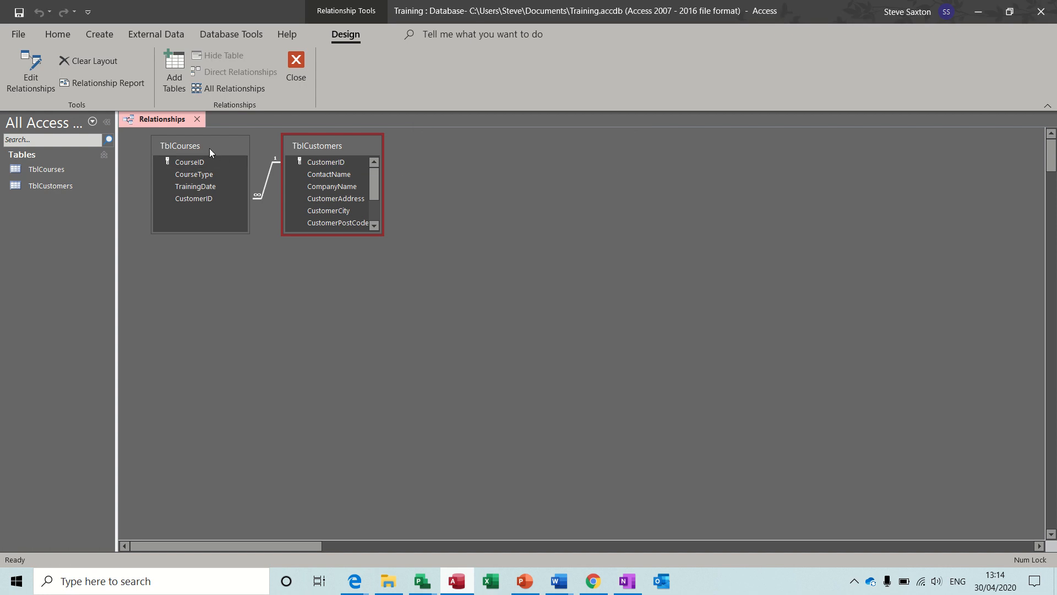
left_click_drag(209, 147, 203, 169)
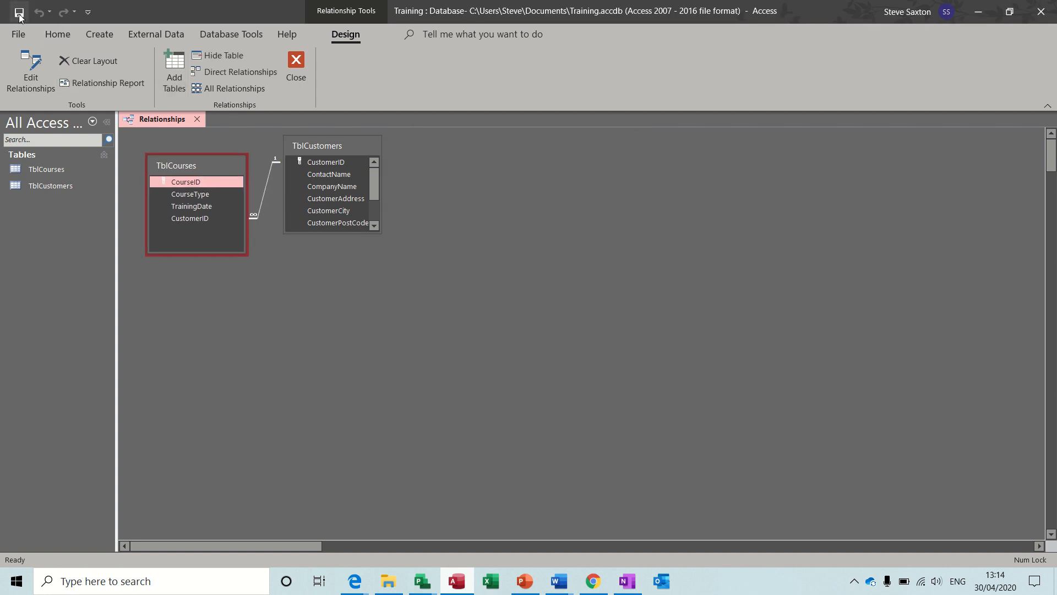
left_click(293, 64)
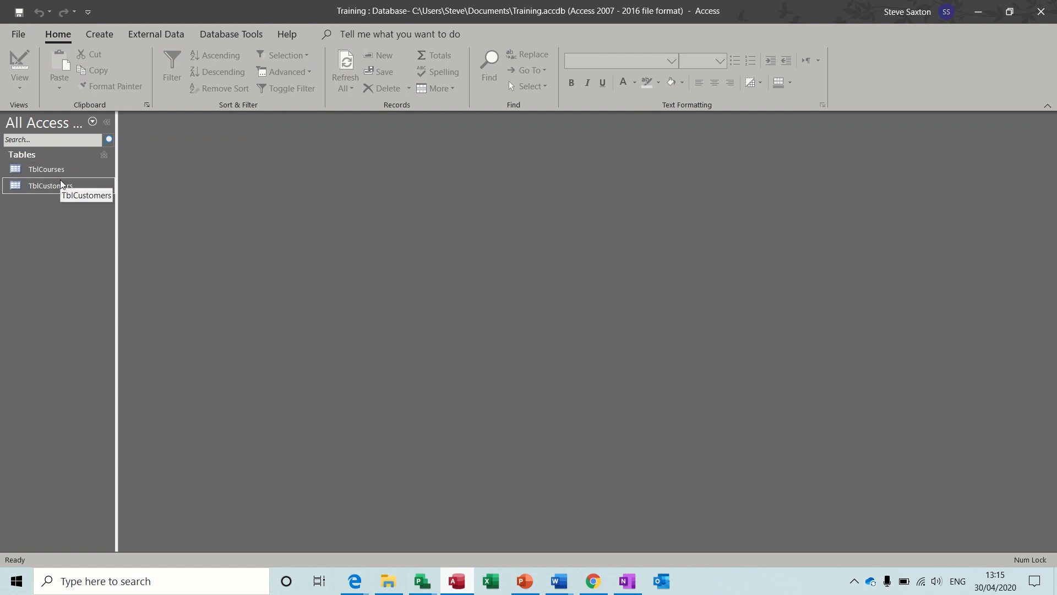
left_click(61, 187)
left_click(100, 34)
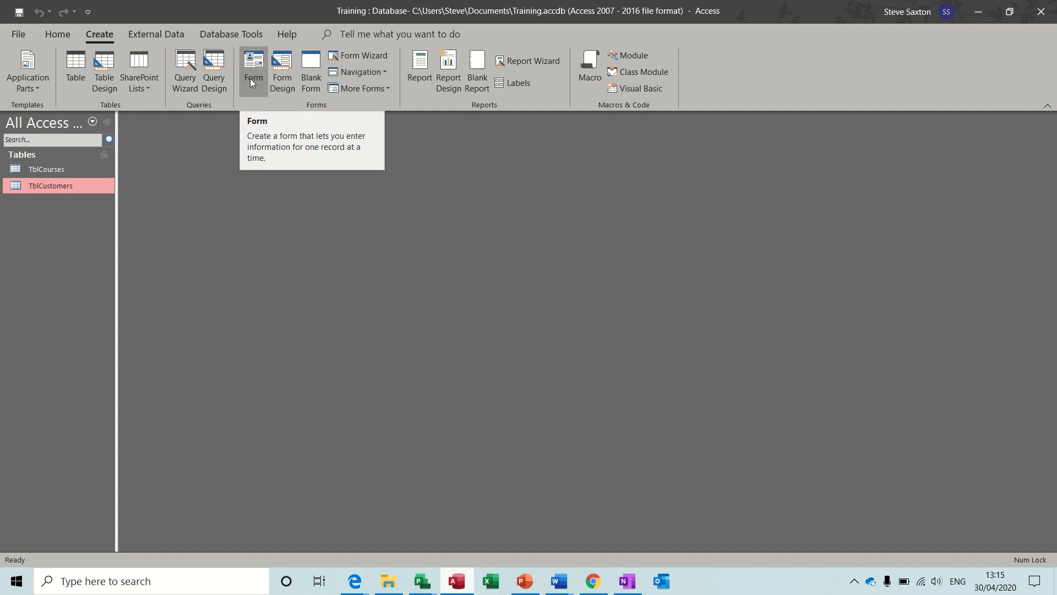
left_click(252, 65)
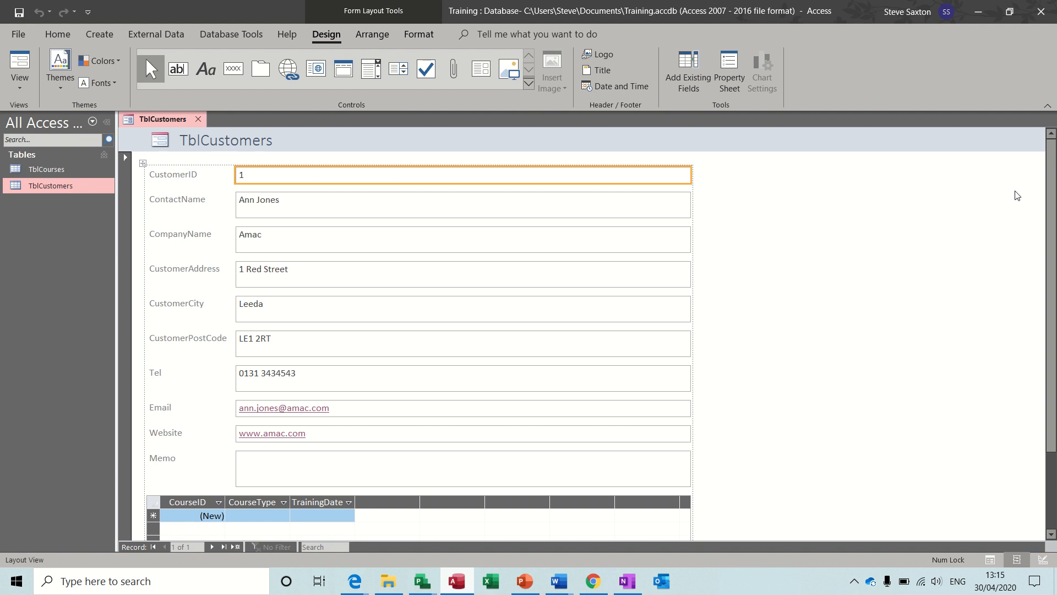
left_click_drag(1050, 202, 1050, 254)
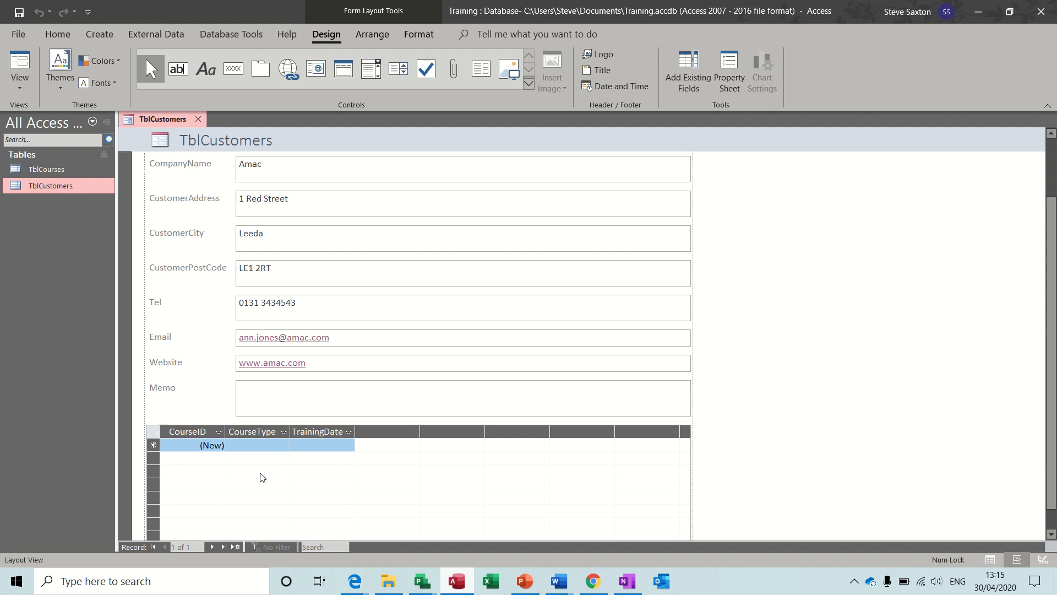
left_click(259, 445)
left_click(298, 444)
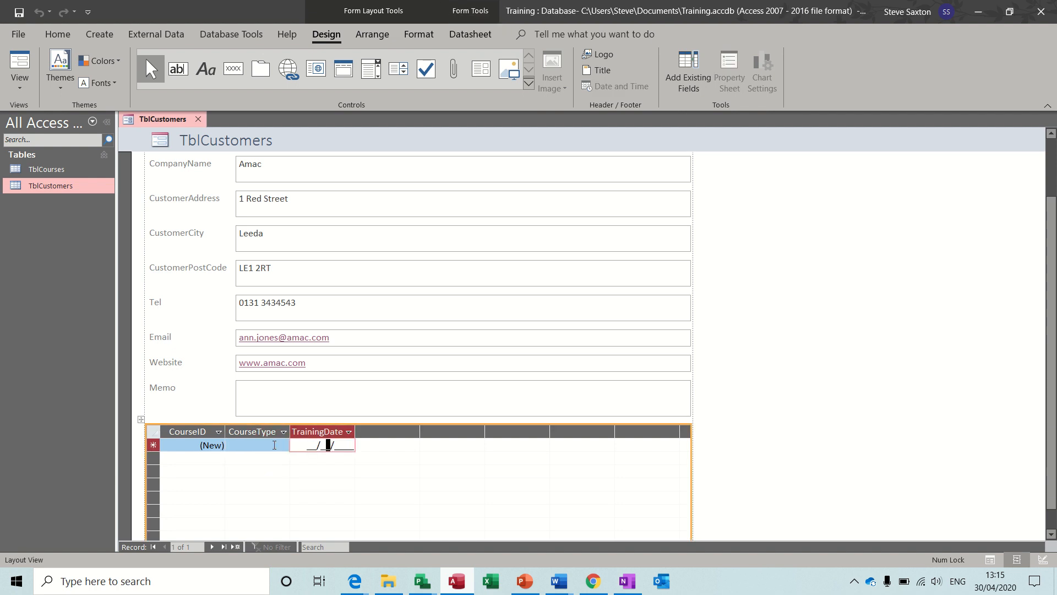
left_click(247, 445)
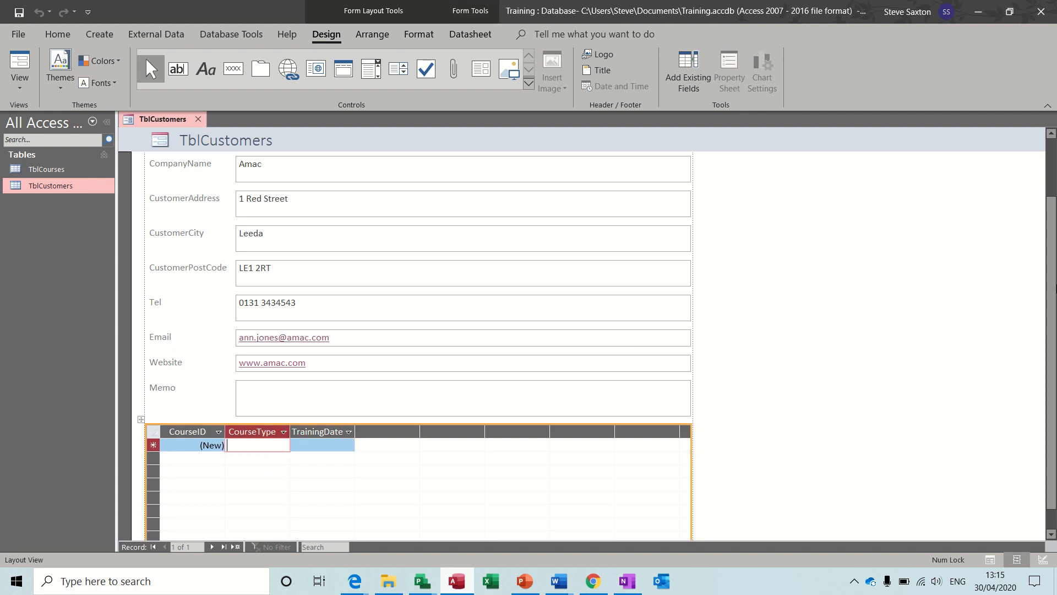
left_click_drag(1053, 290, 1053, 187)
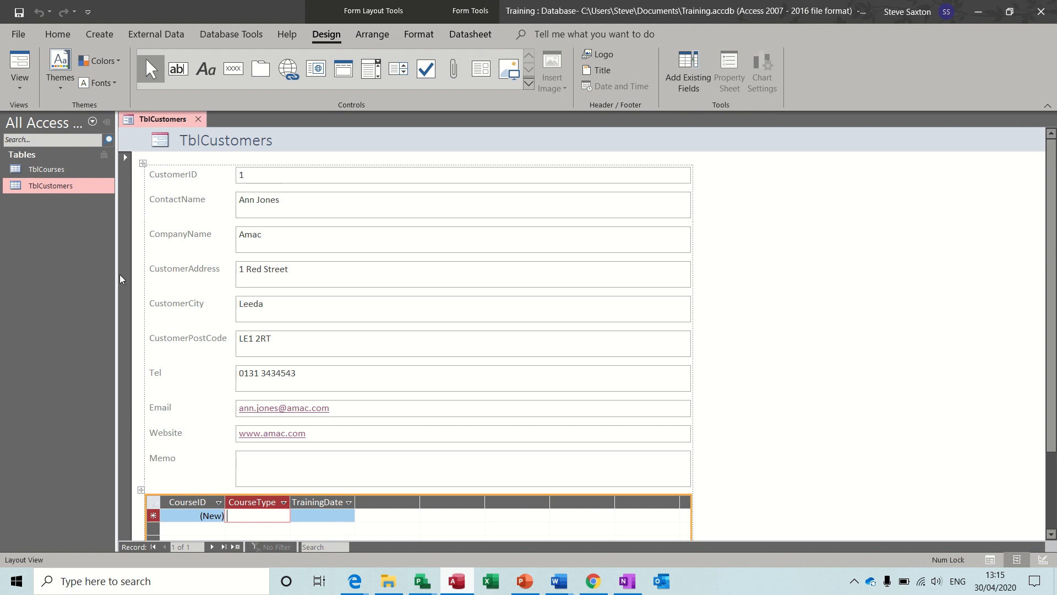
left_click(198, 120)
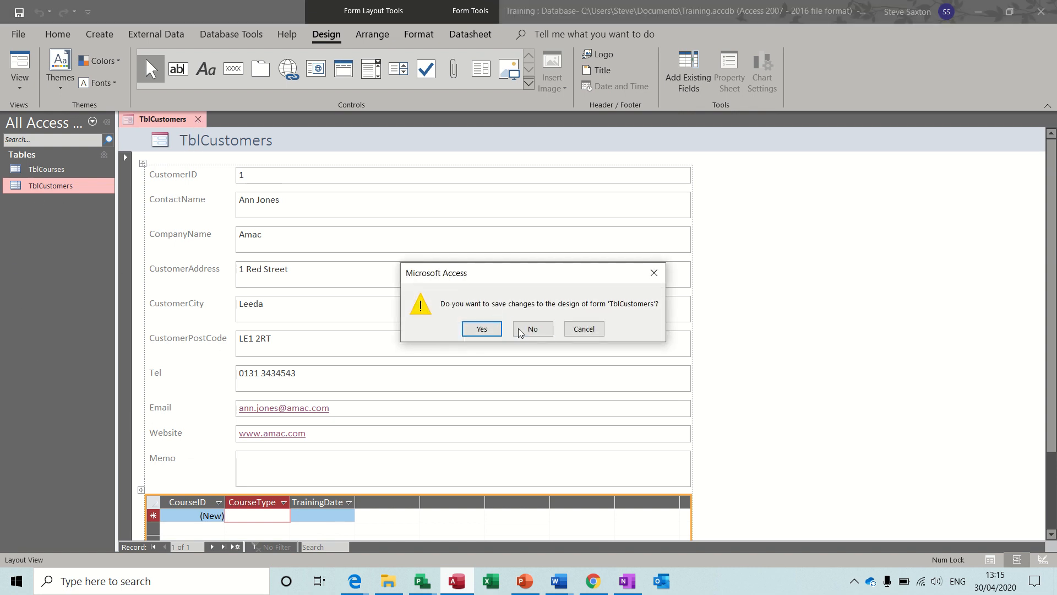
left_click(531, 328)
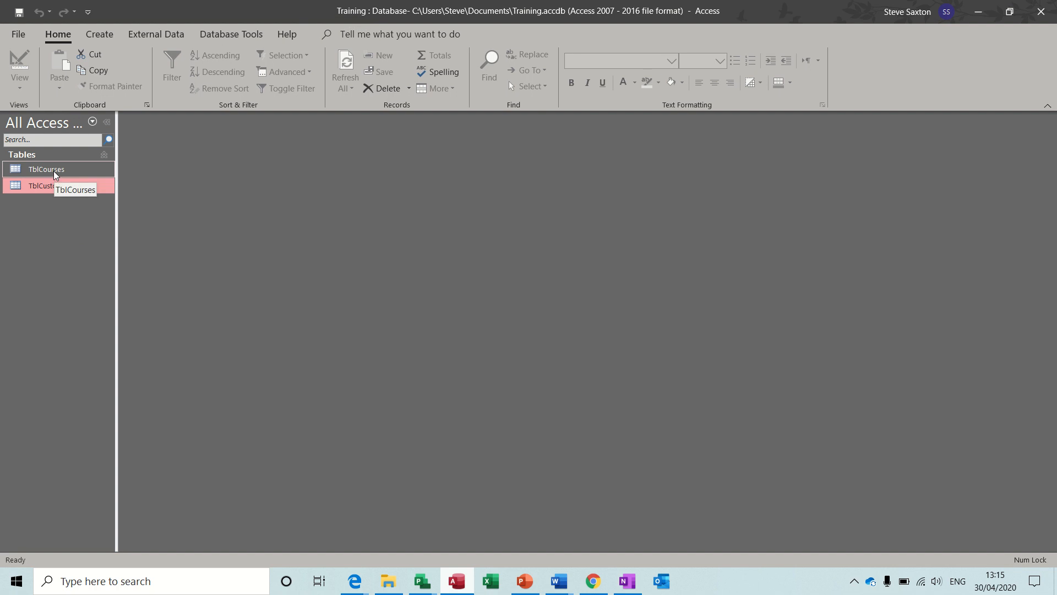
Open TblCourses in Design View and set CourseType's display control to Combo Box
left_click(55, 172)
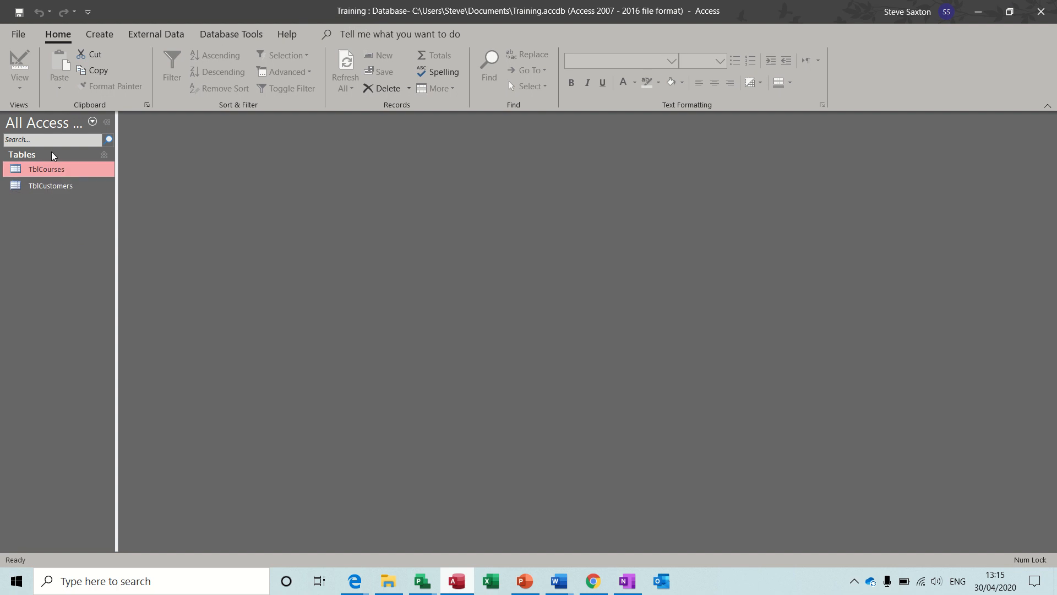
right_click(53, 170)
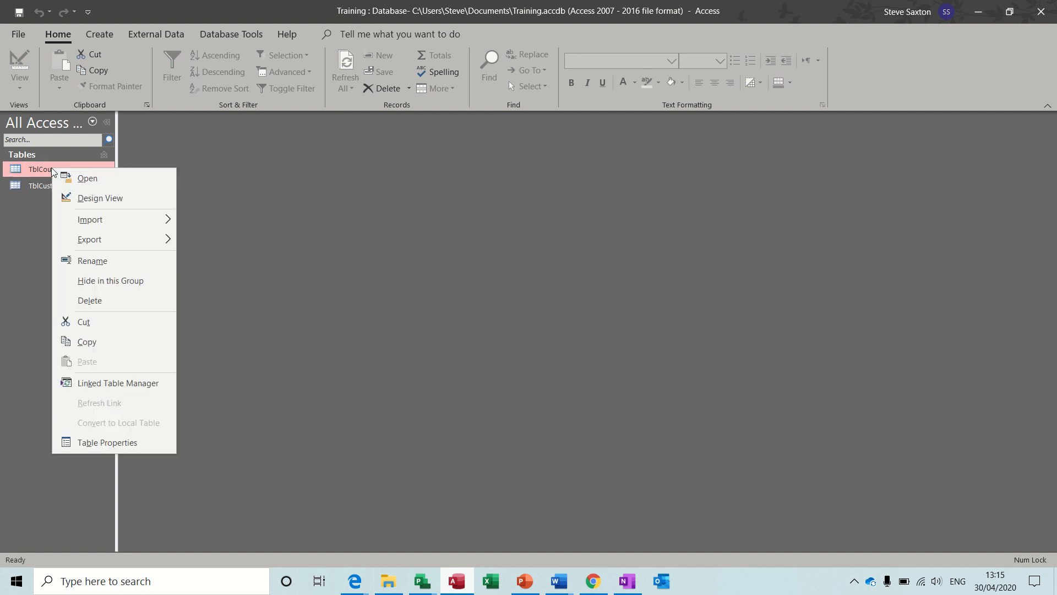
left_click(74, 199)
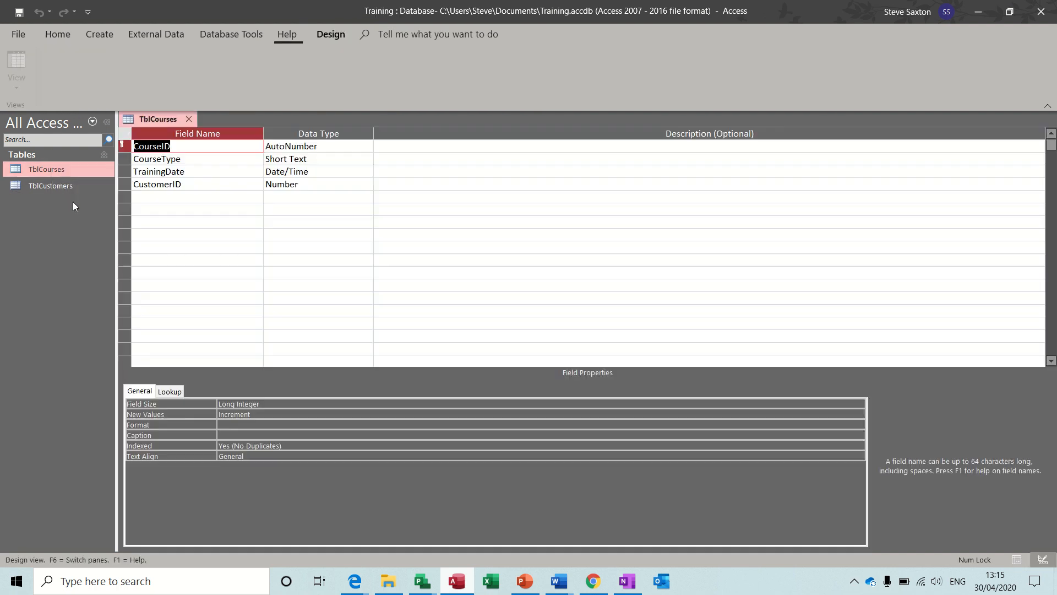
left_click(207, 159)
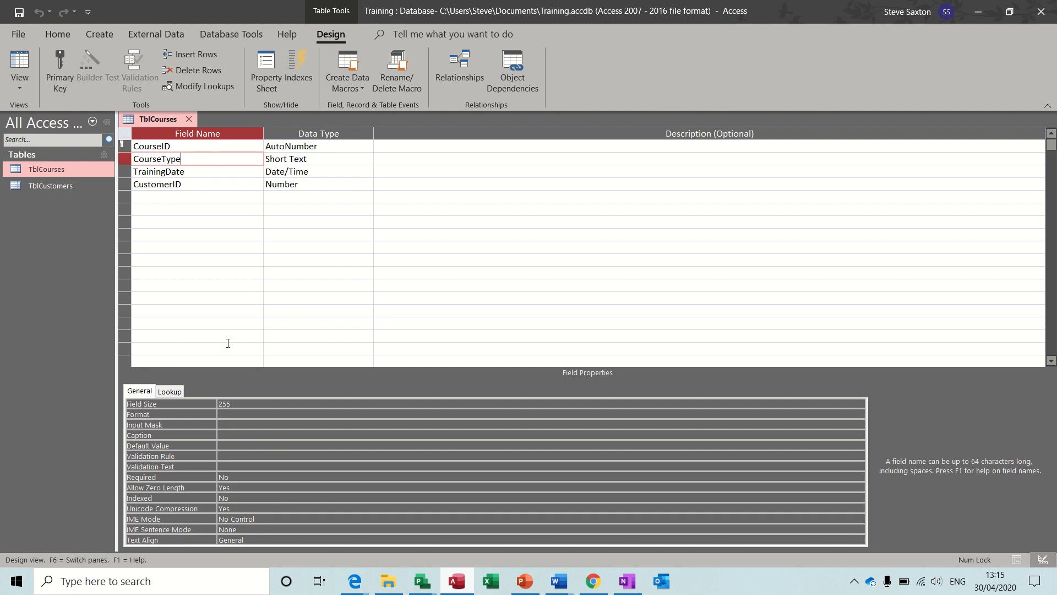
left_click(175, 391)
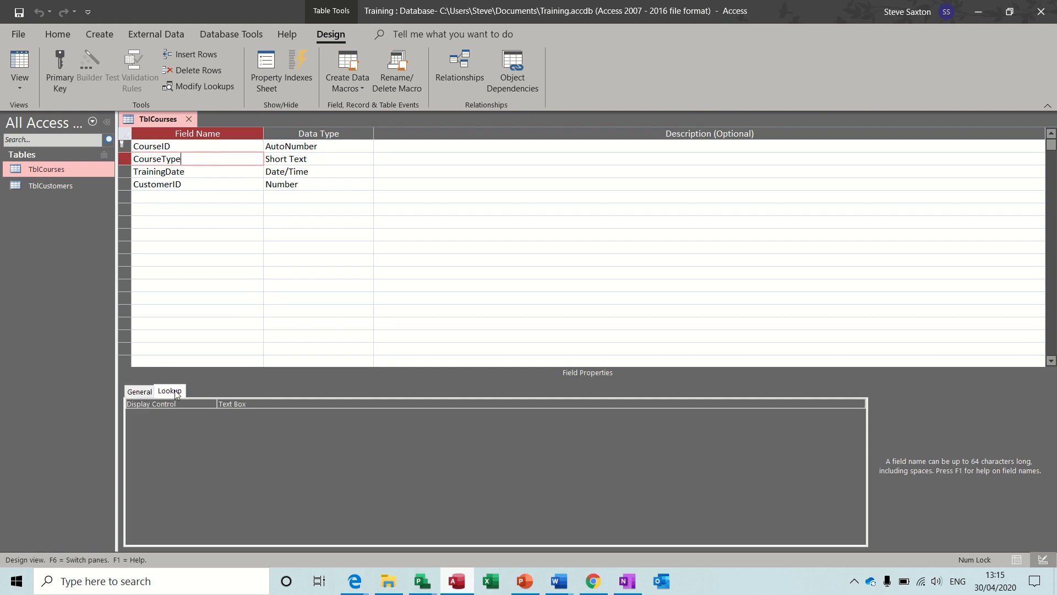
left_click(264, 403)
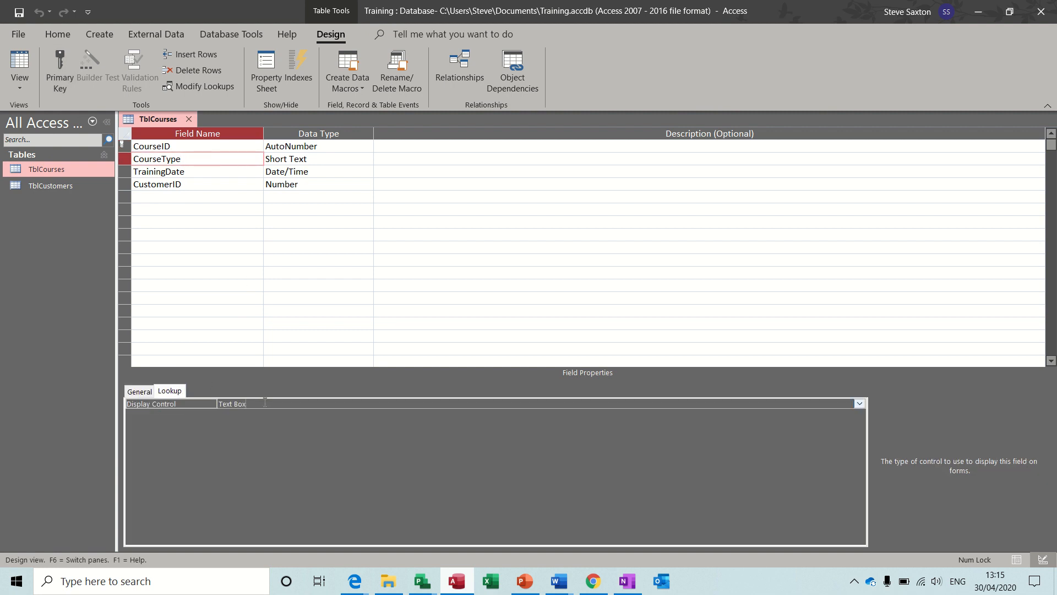
left_click(859, 404)
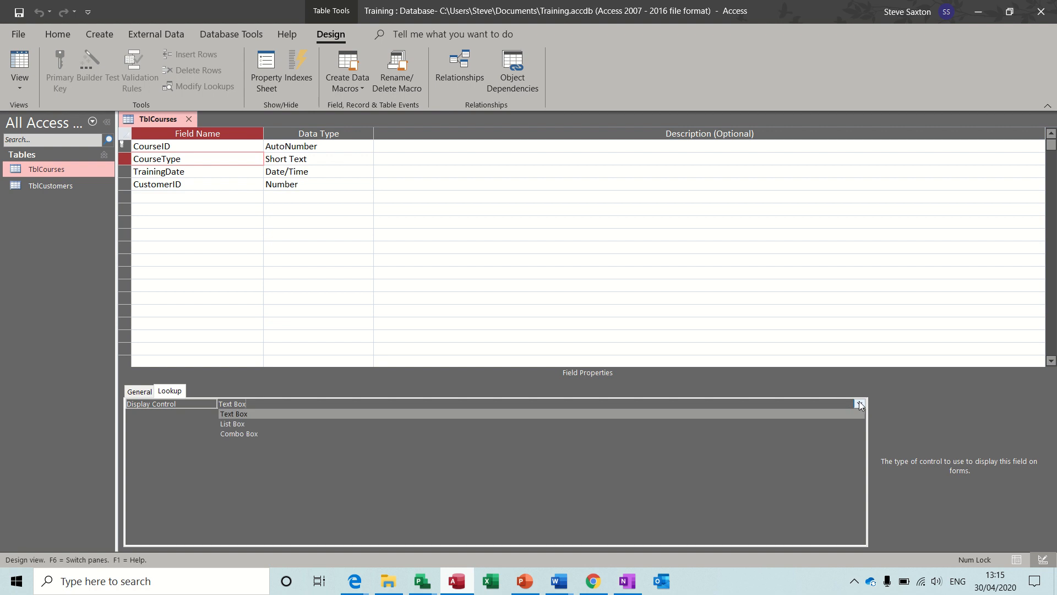
left_click(395, 433)
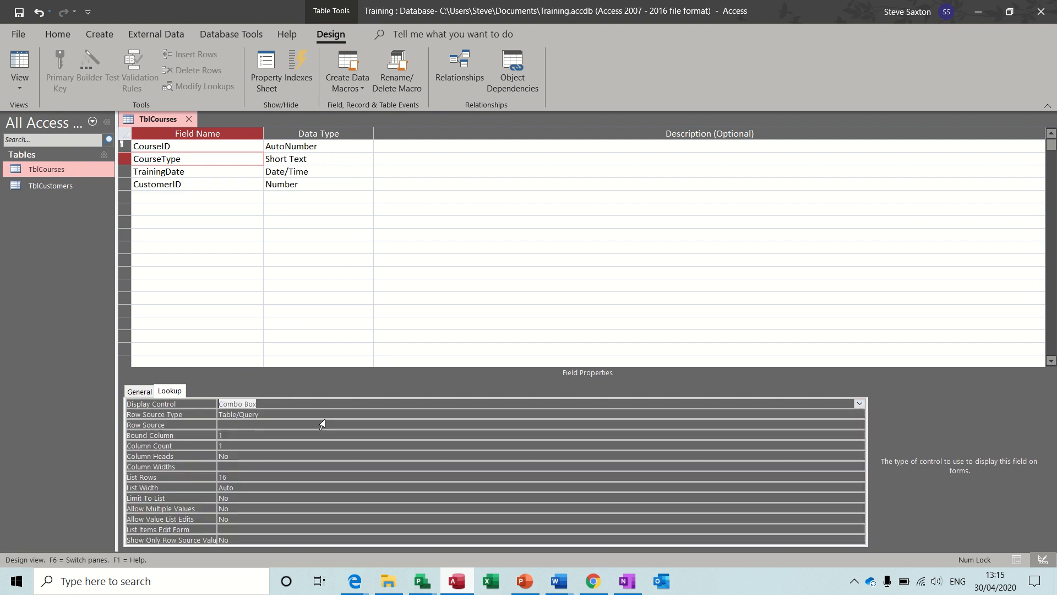
Use a Value List row source of Excel, Access, Word, PowerPoint, Project and save the design
left_click(273, 416)
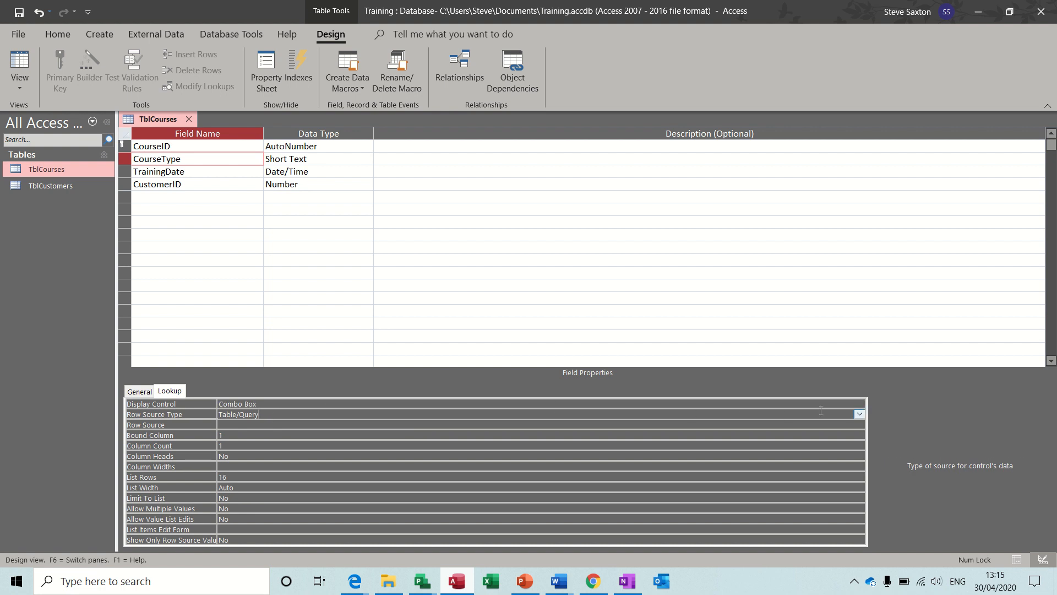
left_click(858, 414)
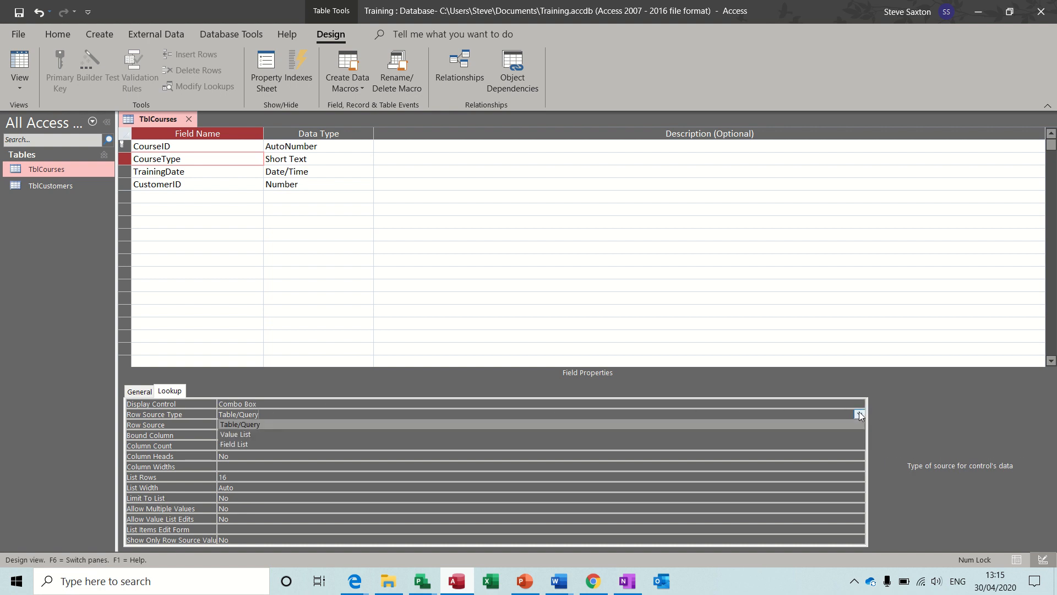
left_click(562, 436)
left_click(332, 422)
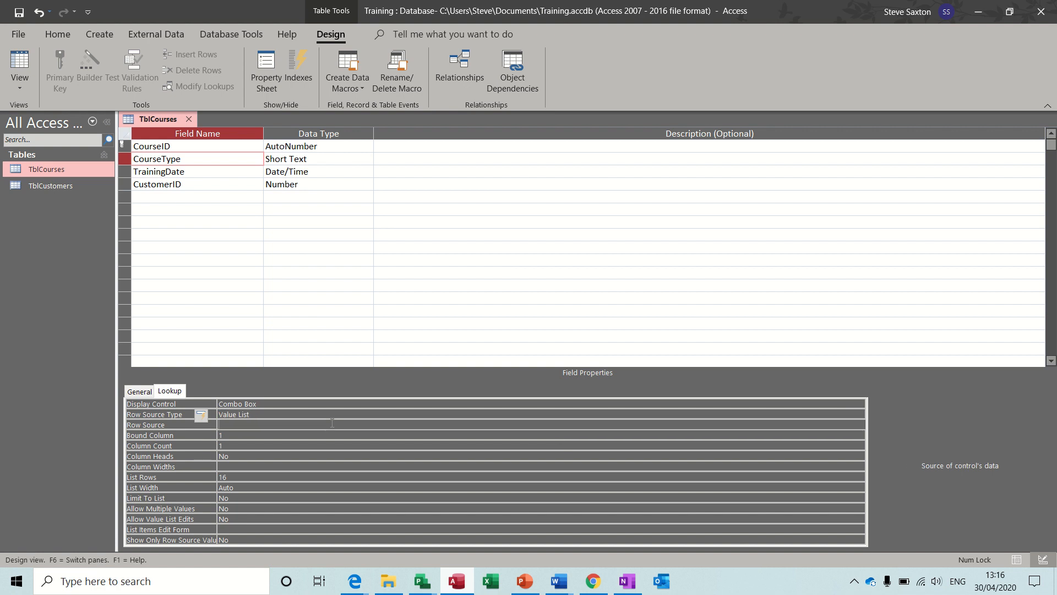
type("Excel;Access")
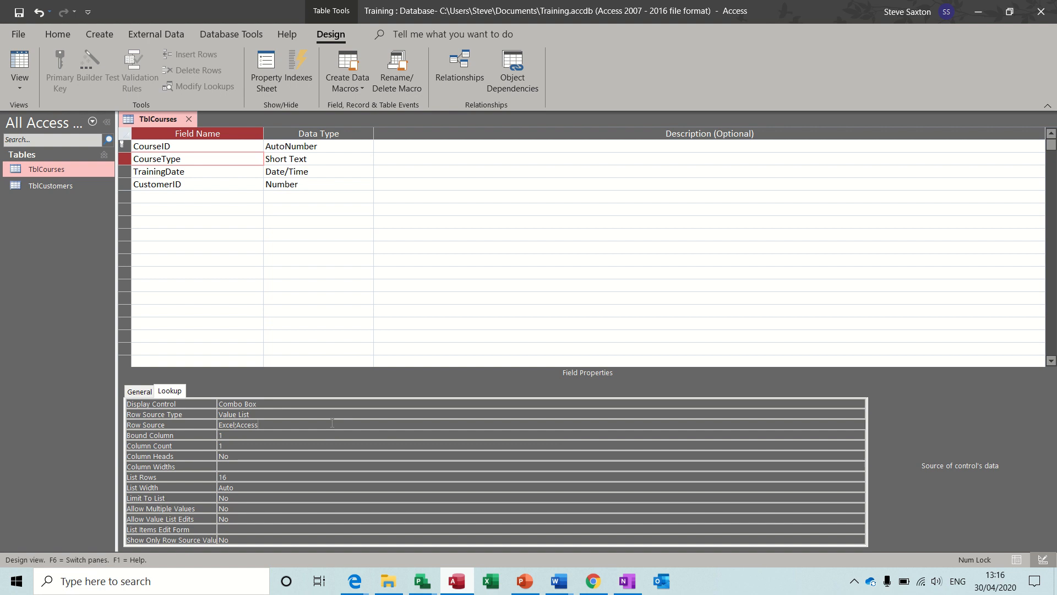
type(";Word;PowerP")
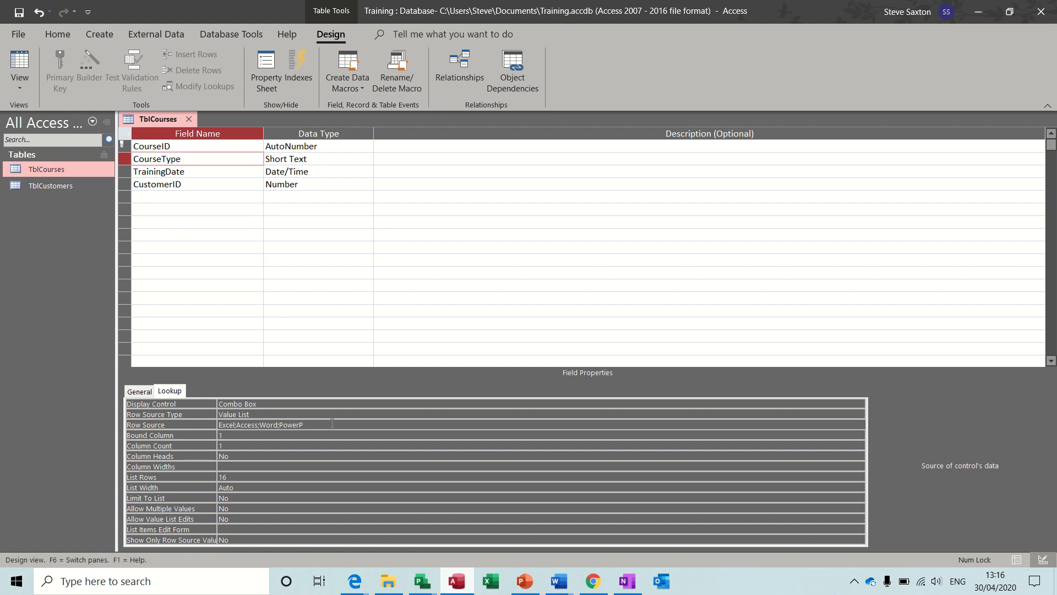
type(";Project")
left_click(308, 435)
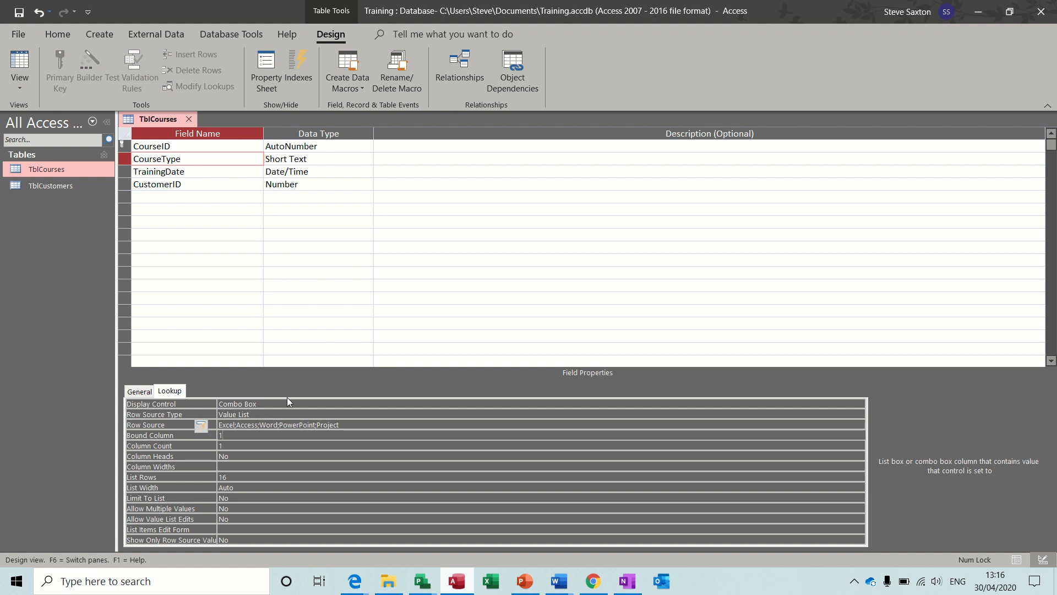
left_click(20, 13)
Check the CourseType drop-down choices in Datasheet View, then close TblCourses
left_click(20, 62)
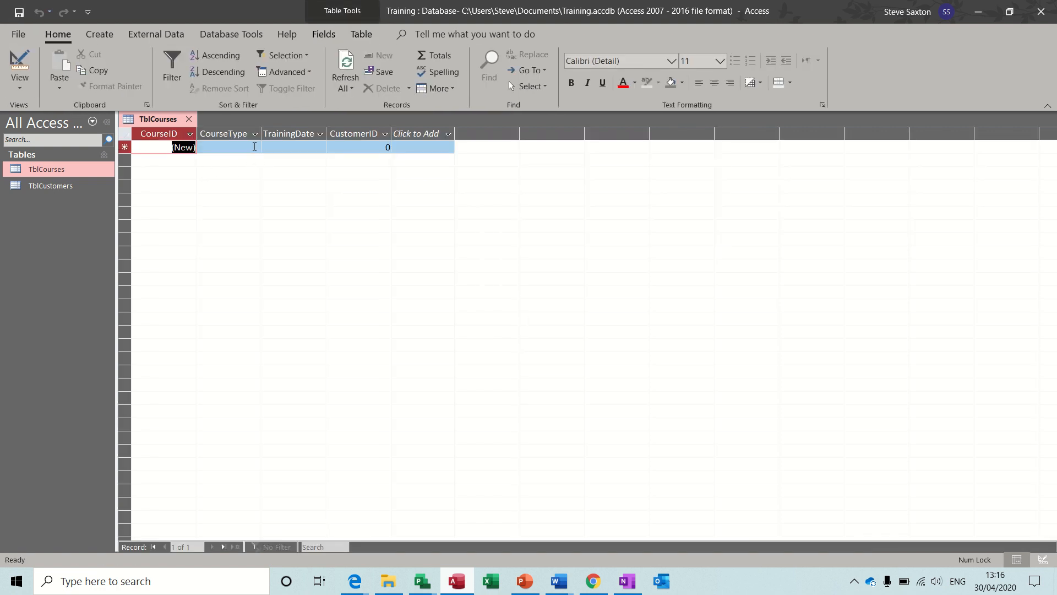
left_click(254, 148)
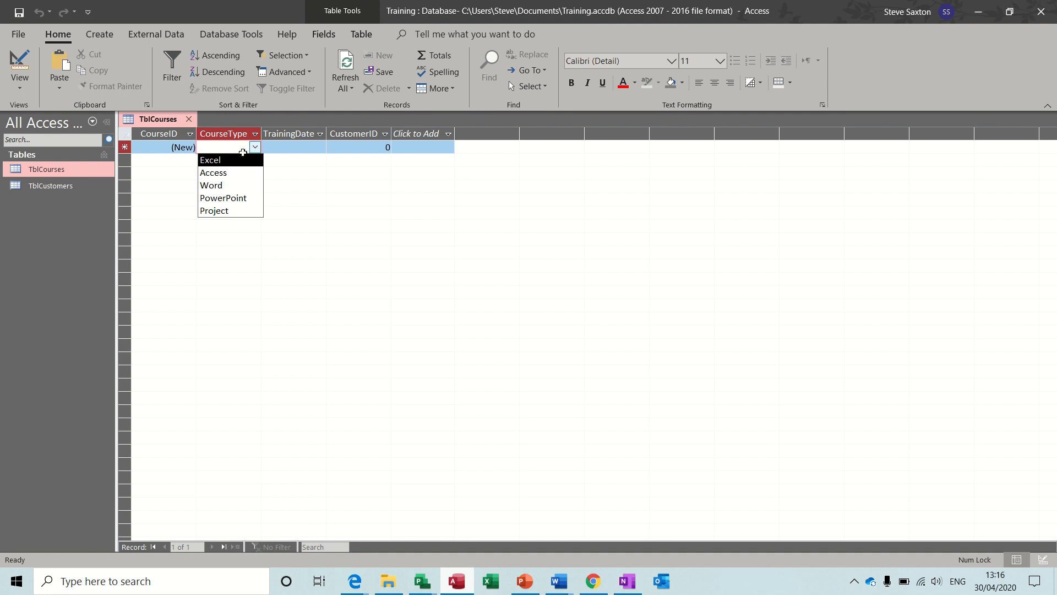
left_click(189, 119)
Create a quick TblCourses form and close it without saving
left_click(100, 33)
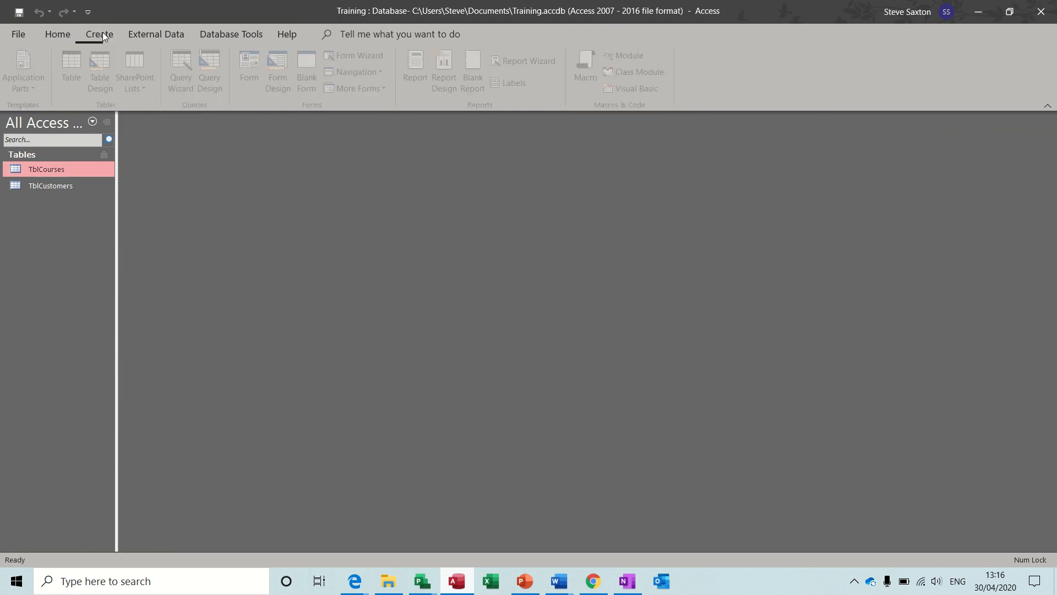
left_click(255, 72)
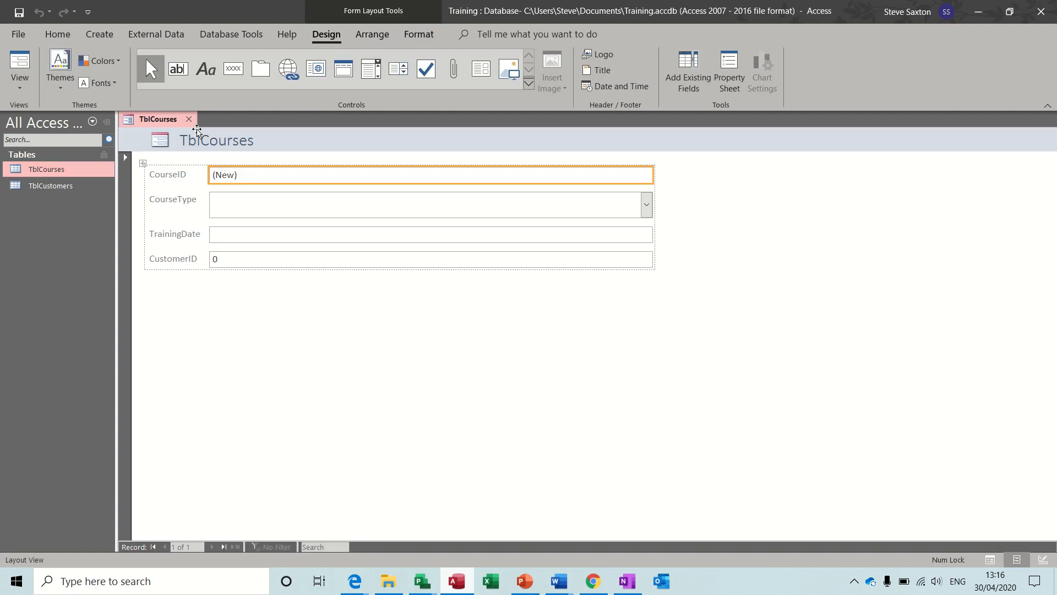
left_click(189, 119)
left_click(531, 329)
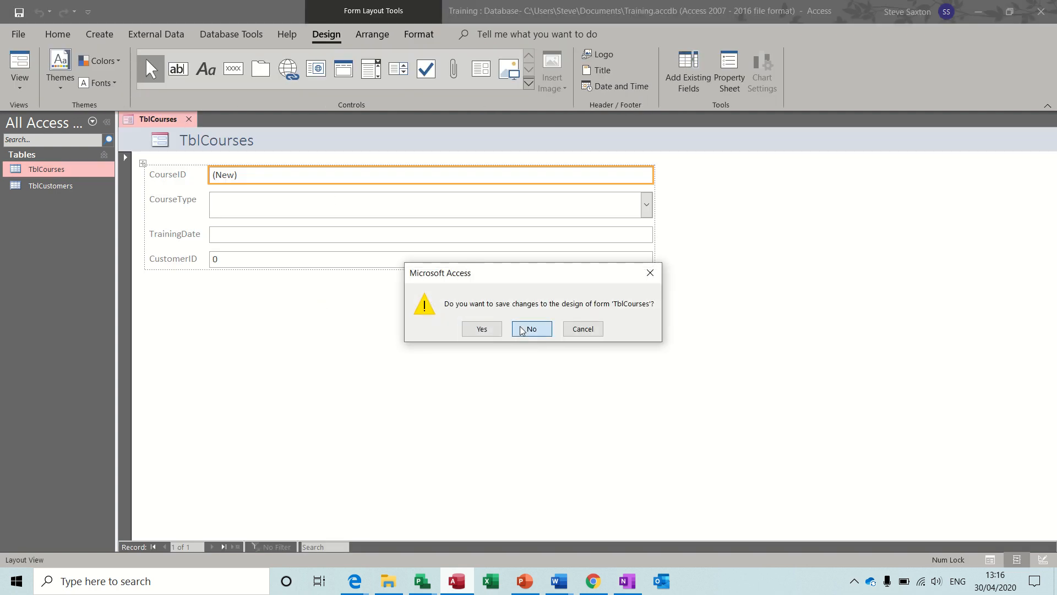
left_click(51, 187)
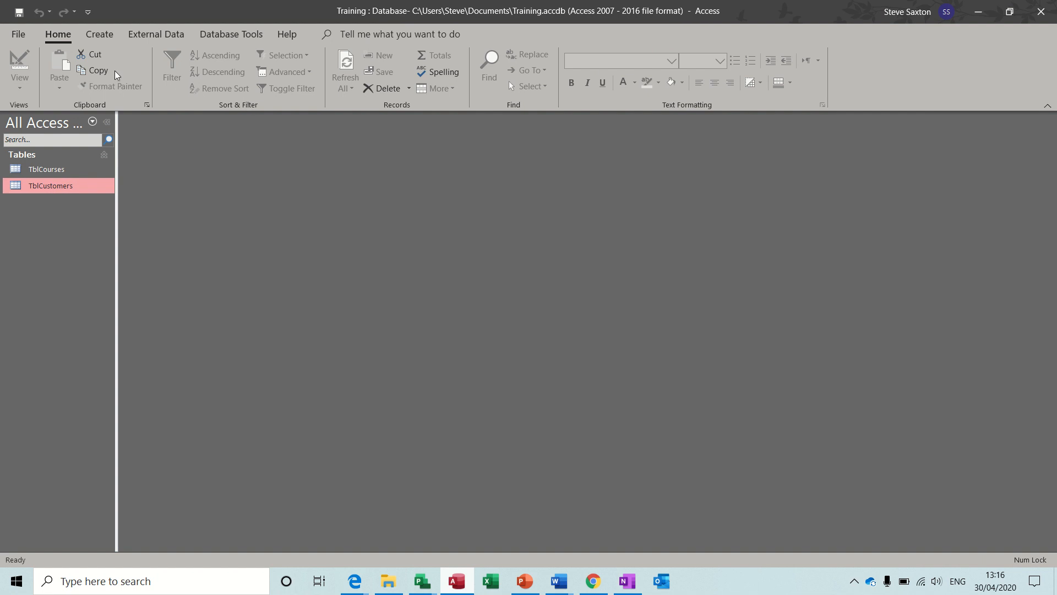
Build a TblCustomers form with its courses subform, test CourseType, and switch to Design View
left_click(104, 33)
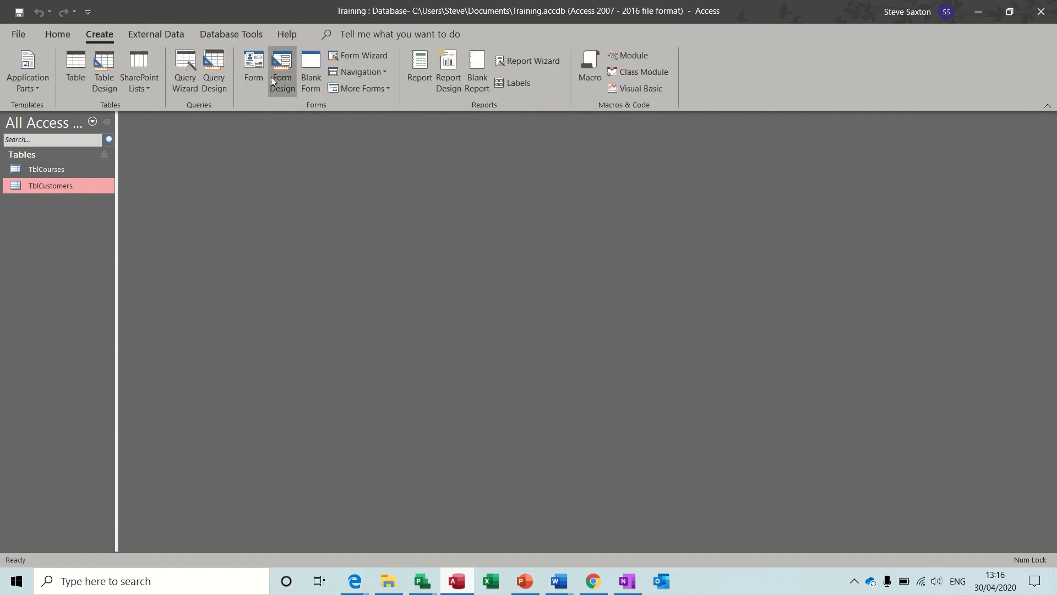
left_click(255, 69)
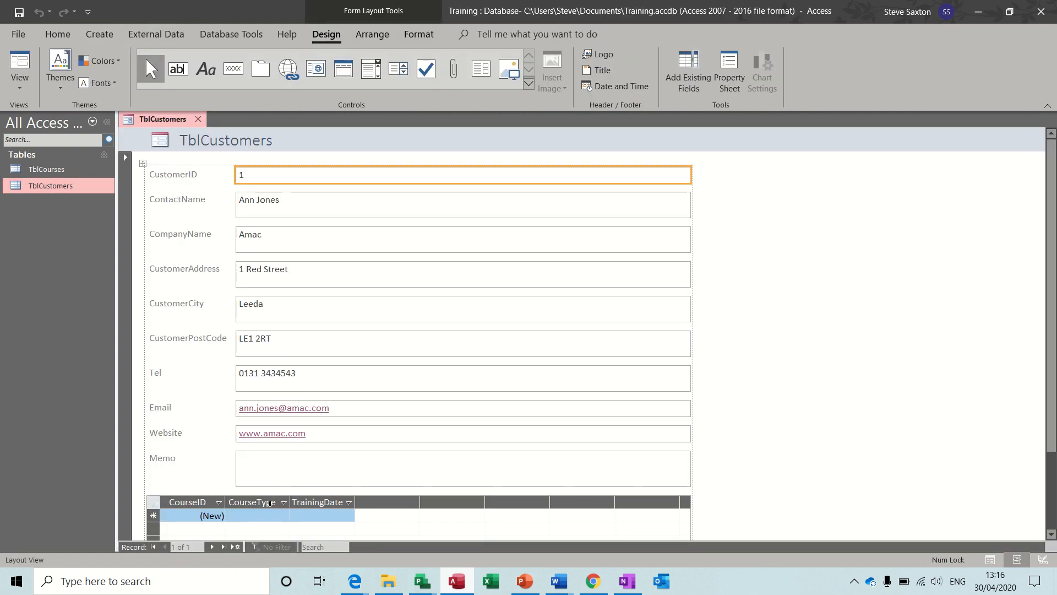
left_click(283, 517)
left_click(284, 516)
left_click(283, 516)
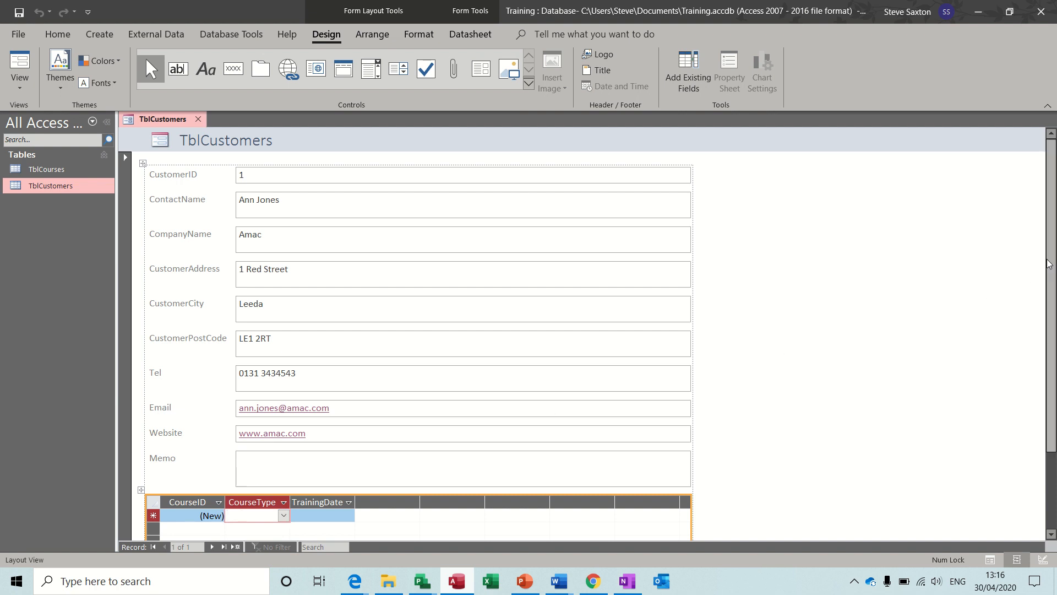
mouse_move(1050, 253)
left_mouse_down()
mouse_move(1051, 323)
mouse_move(1049, 253)
left_mouse_up()
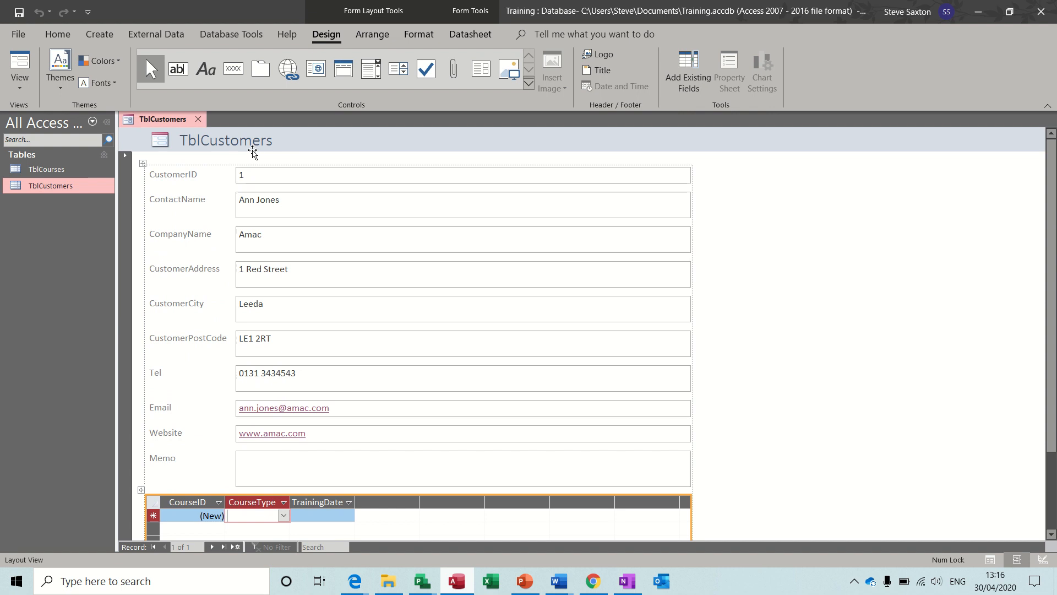
left_click(13, 91)
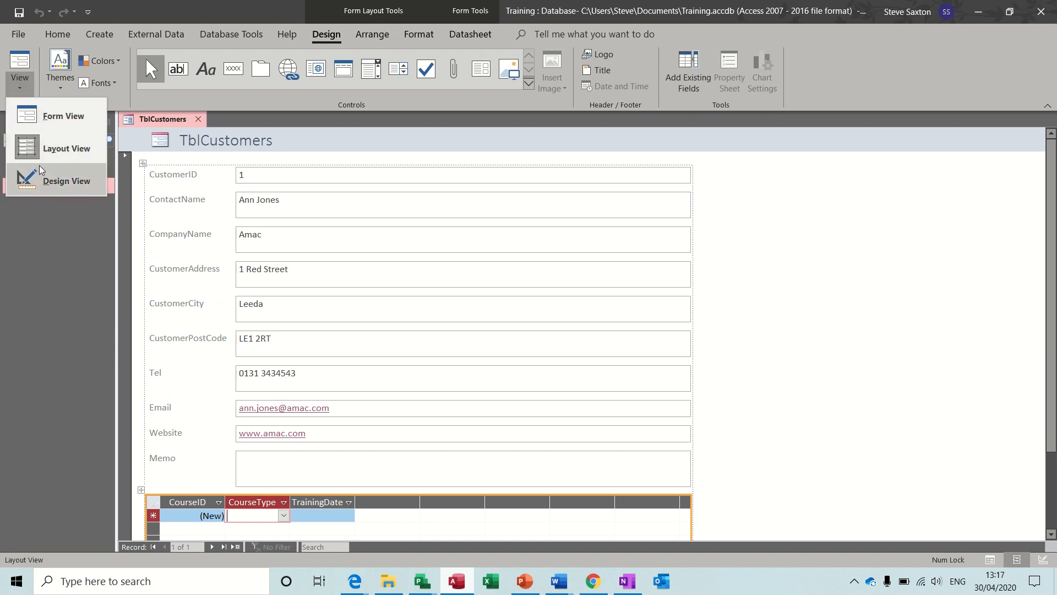
left_click(48, 181)
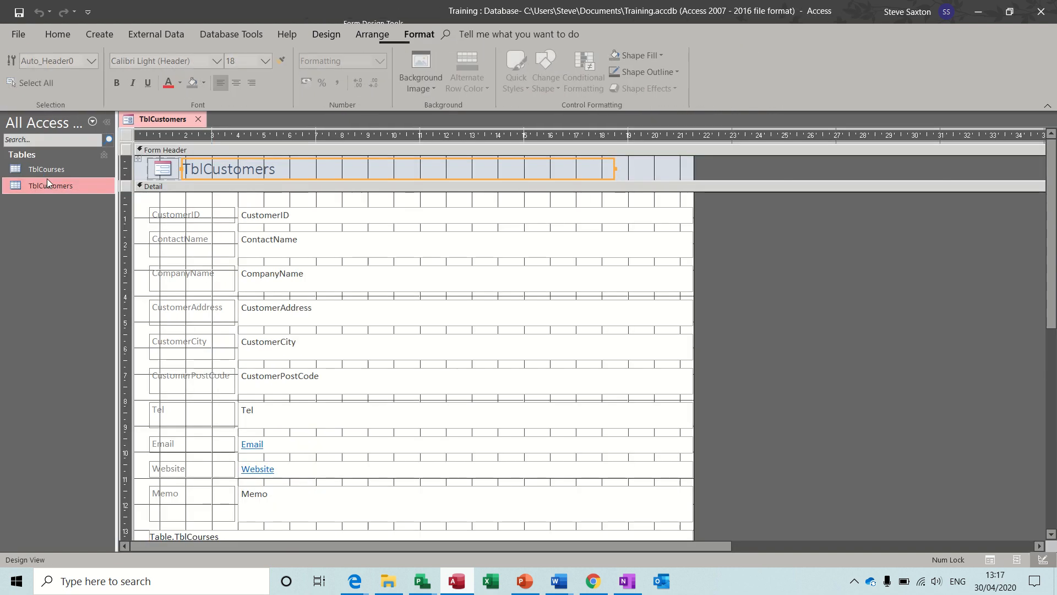
Change the form header title from TblCustomers to Bookings
left_click(188, 168)
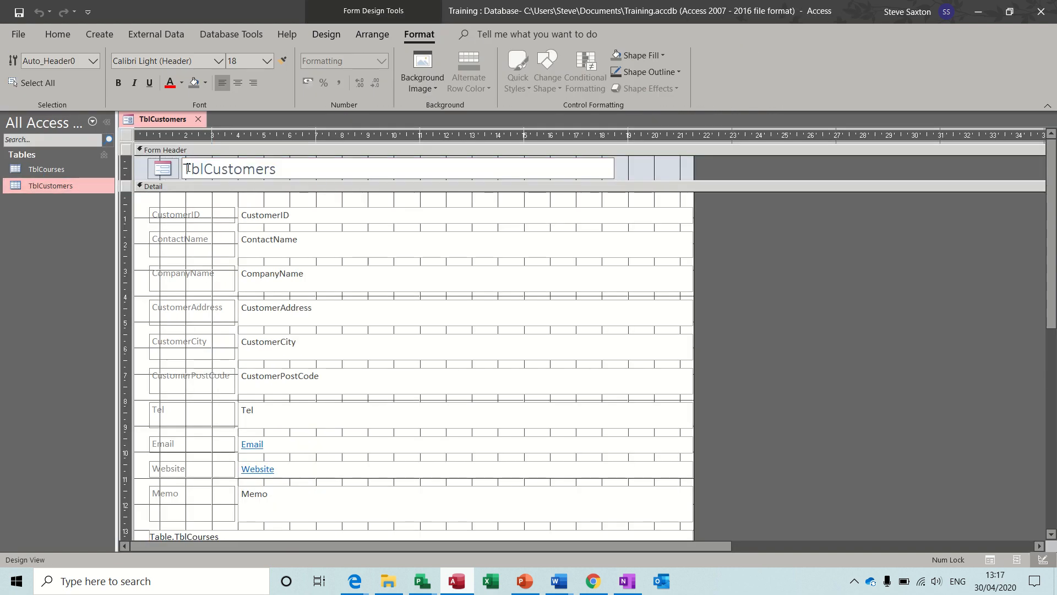
left_click_drag(183, 168, 298, 171)
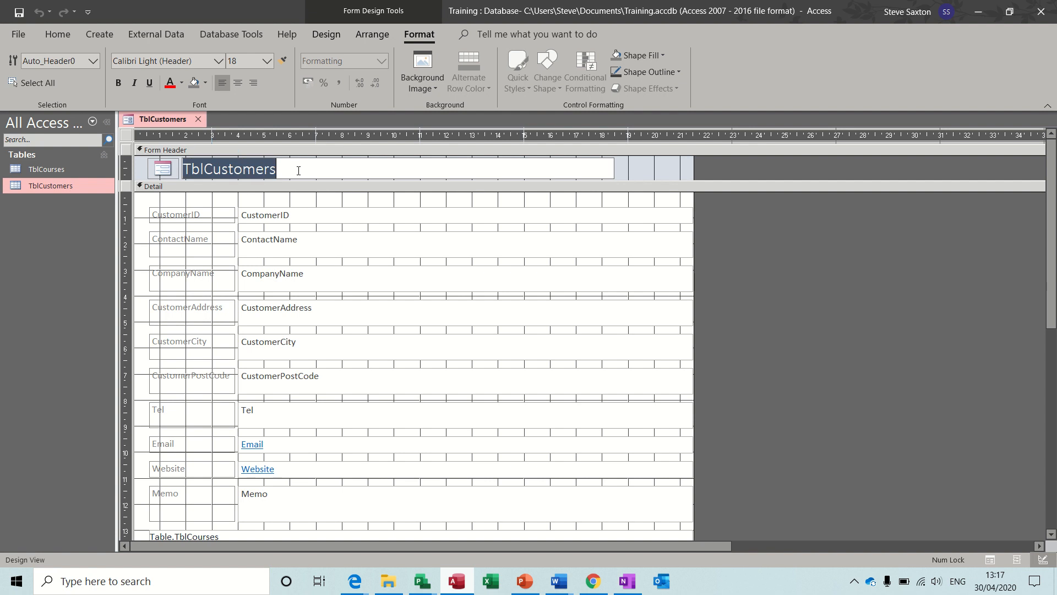
type("Booking")
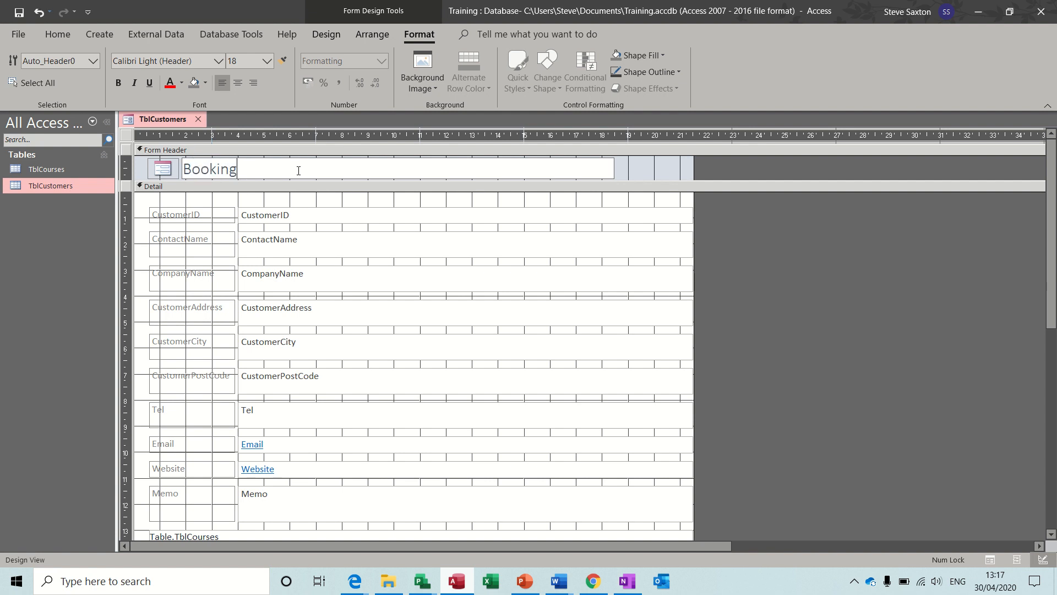
type("s")
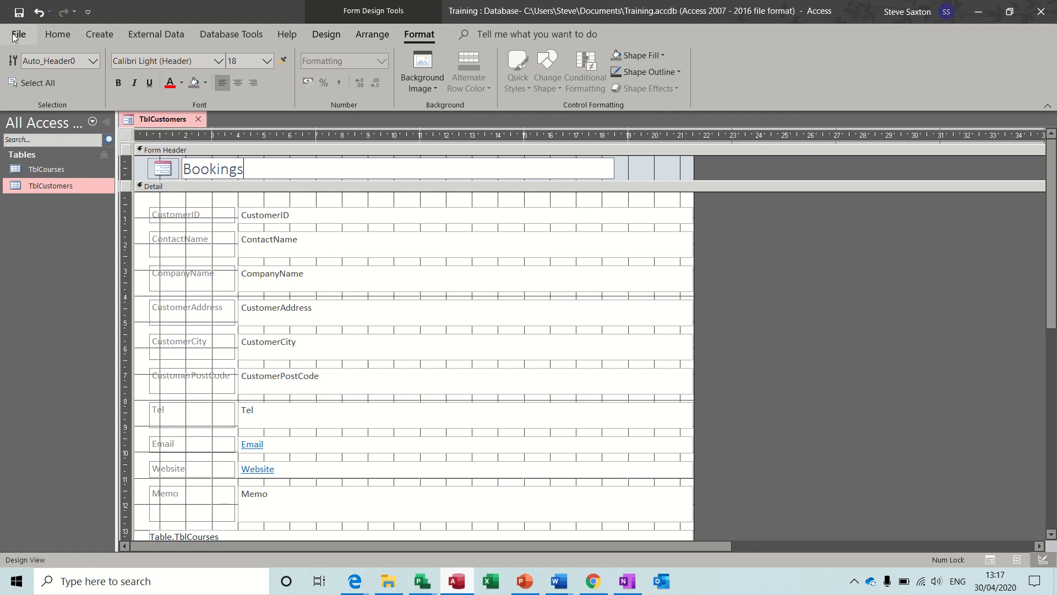
Save the form as FrmTblCustomersCourses
left_click(19, 18)
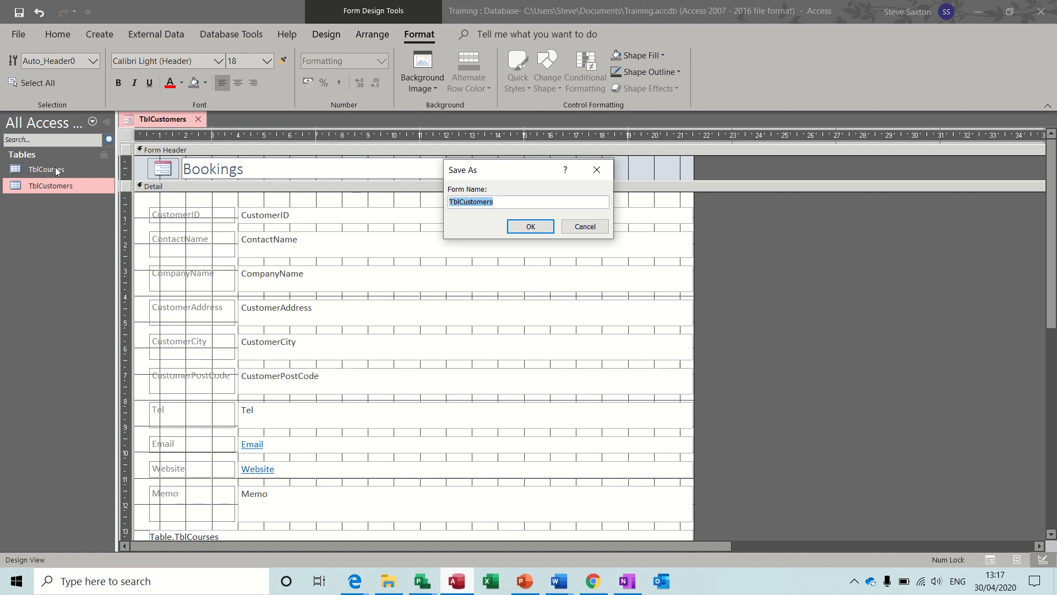
left_click(450, 203)
type("Frm")
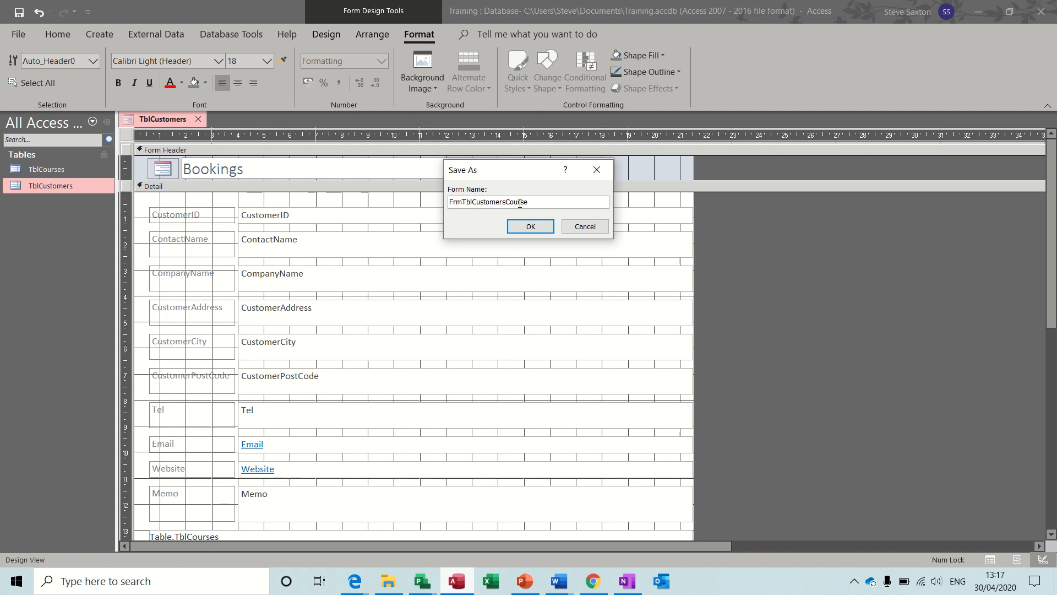
type("Courses")
left_click(530, 226)
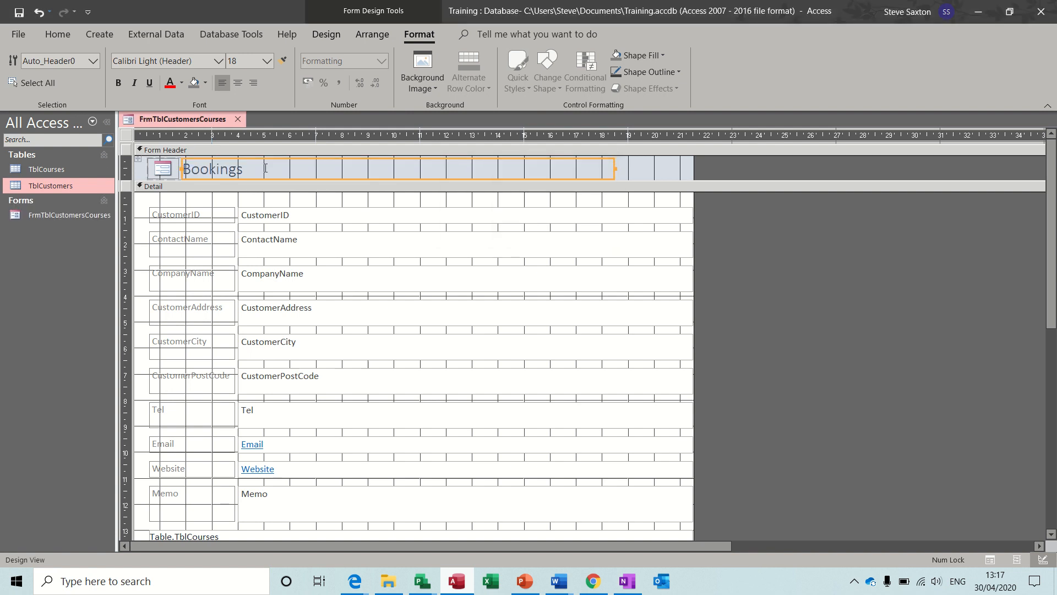
left_click(56, 36)
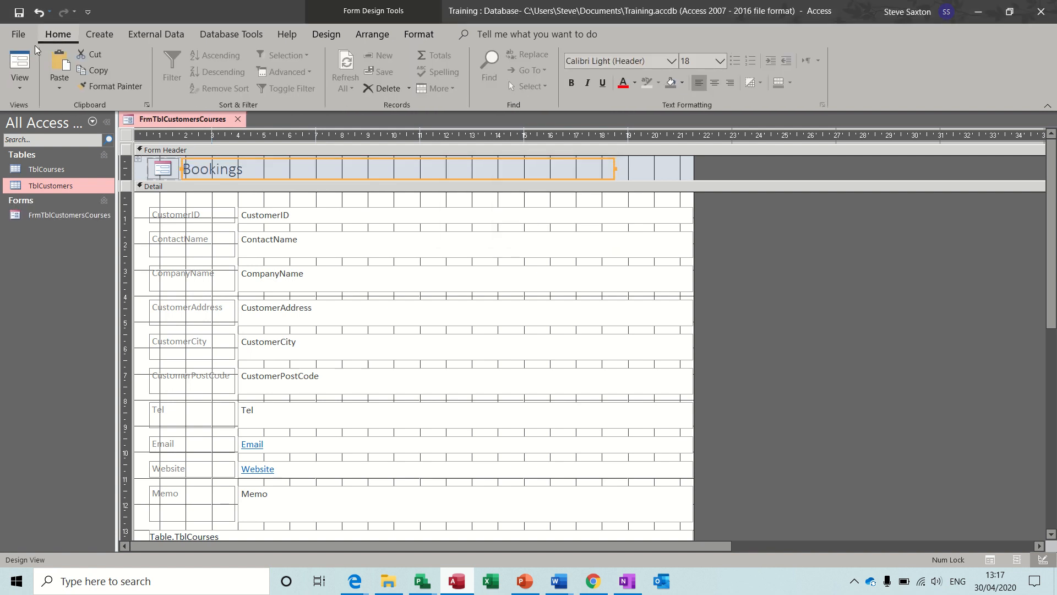
In Form View, start a new customer record and enter the contact name and company name
left_click(20, 60)
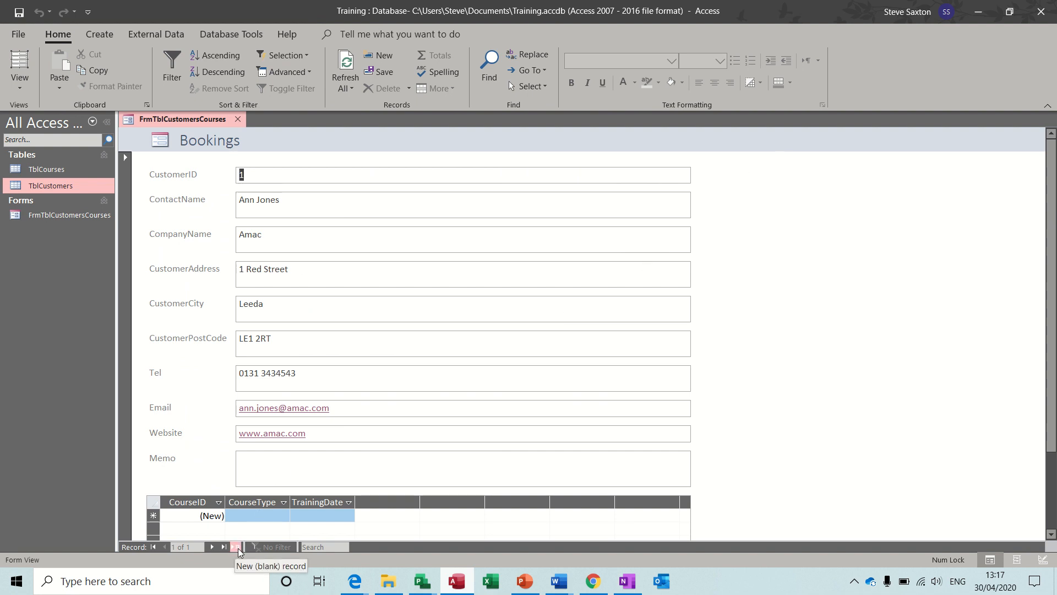
left_click(238, 548)
left_click(292, 208)
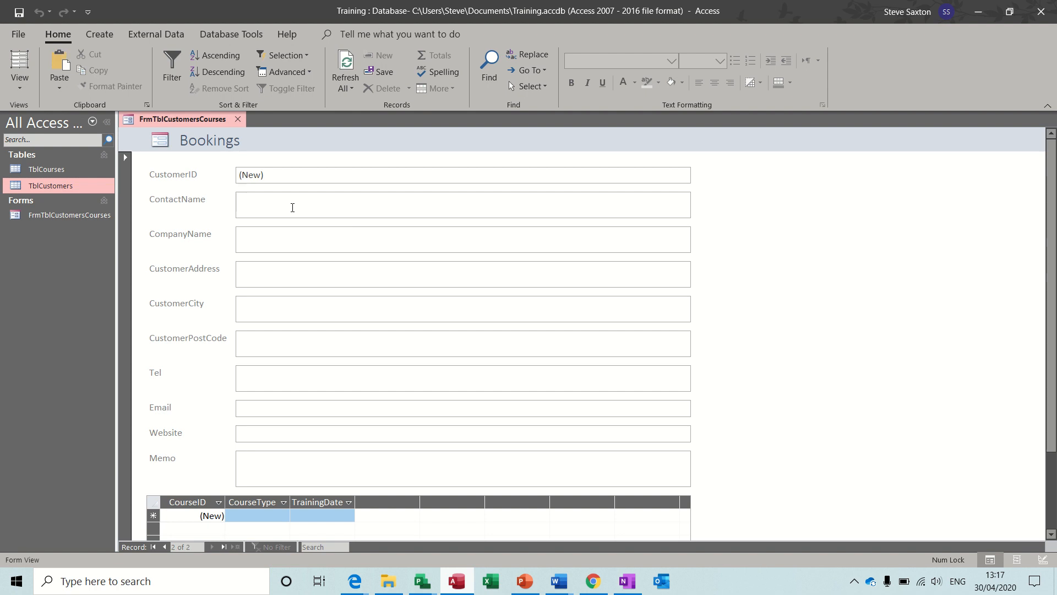
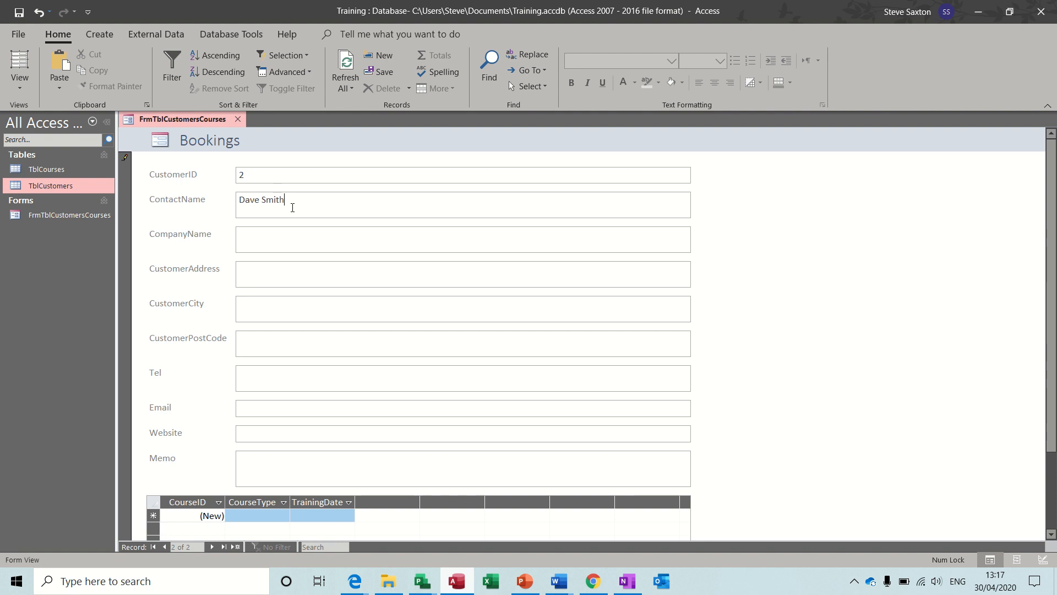
key("Tab")
type("Smith and Sons")
key("Tab")
Fill in the customer's street address, city, postcode and phone number
key("Tab")
type("Leeds")
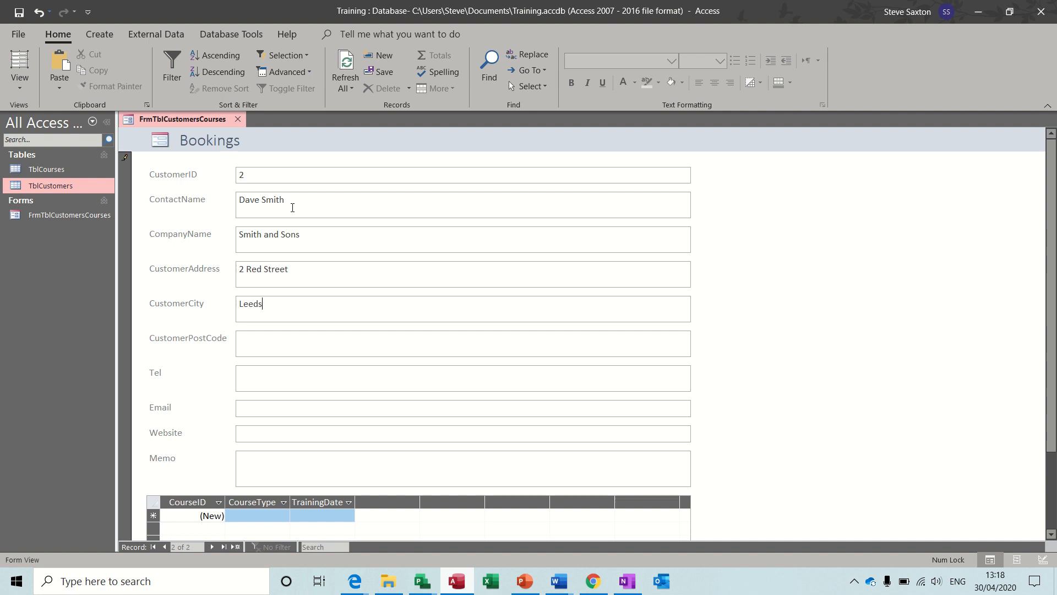
key("Tab")
type("LE2 2RT")
left_click(257, 376)
left_click(254, 403)
left_click(251, 432)
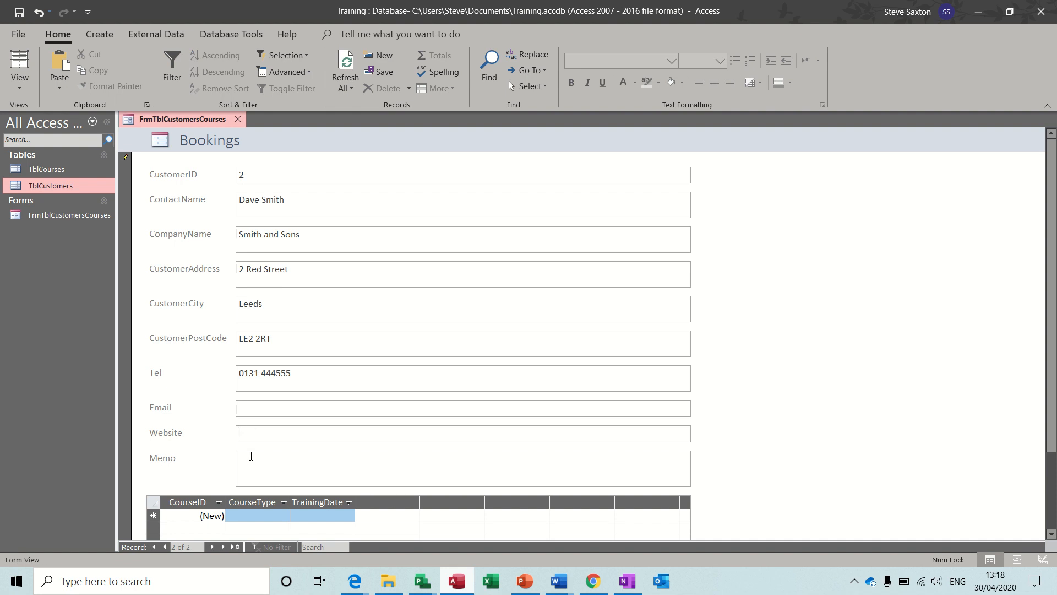
left_click(252, 468)
Book a Project course on 21/05/2020 in the subform, then close the Bookings form
left_click(260, 515)
left_click(283, 515)
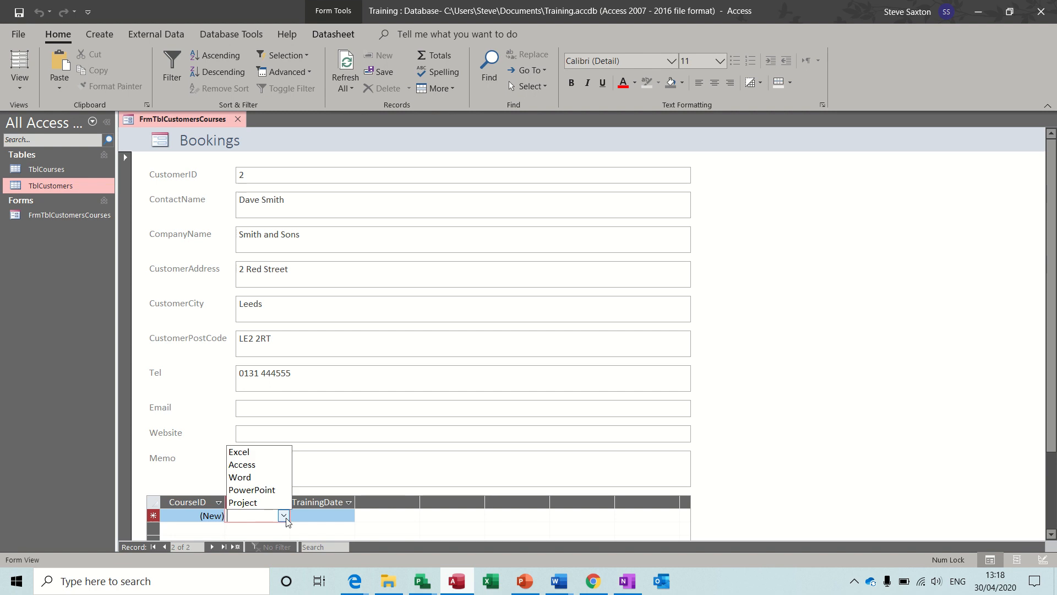
left_click(270, 502)
left_click(304, 516)
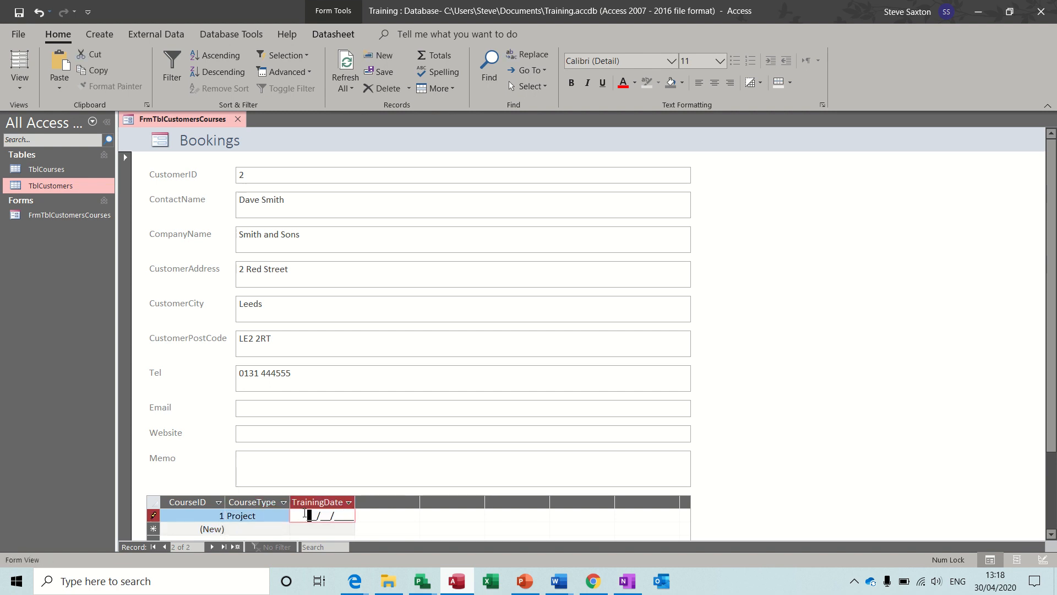
type("21/05/2020")
left_click(278, 435)
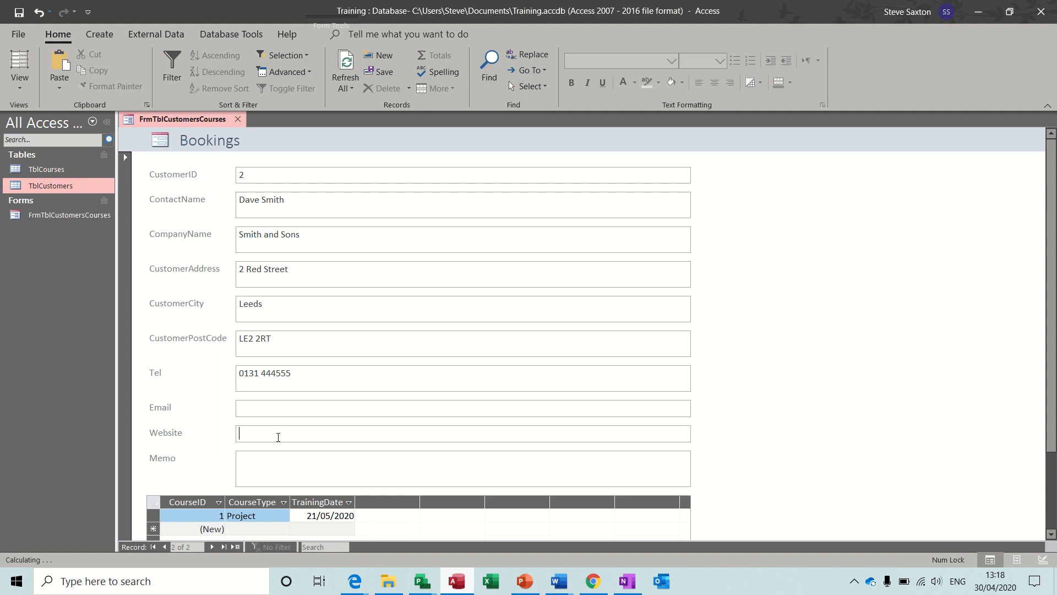
left_click(238, 121)
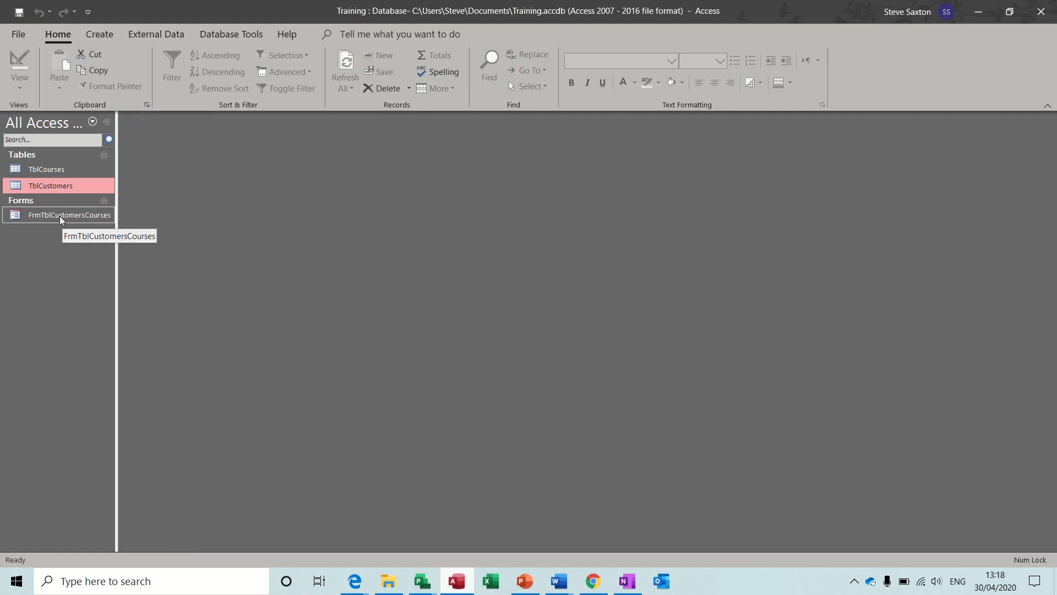
Check that TblCustomers has the new customer and TblCourses the Project booking, then close both
double_click(58, 186)
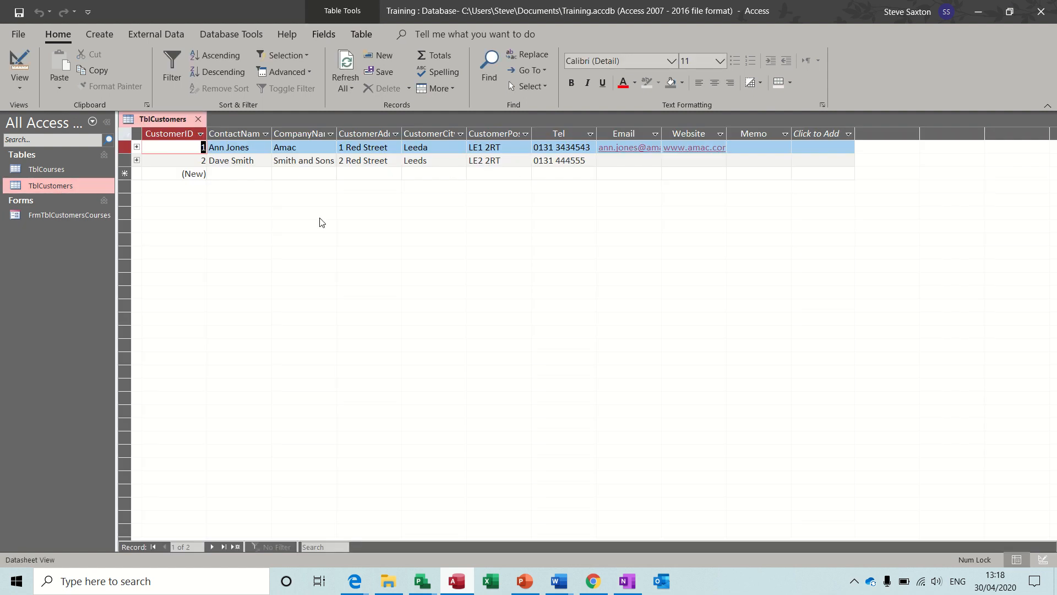
left_click(50, 171)
double_click(50, 172)
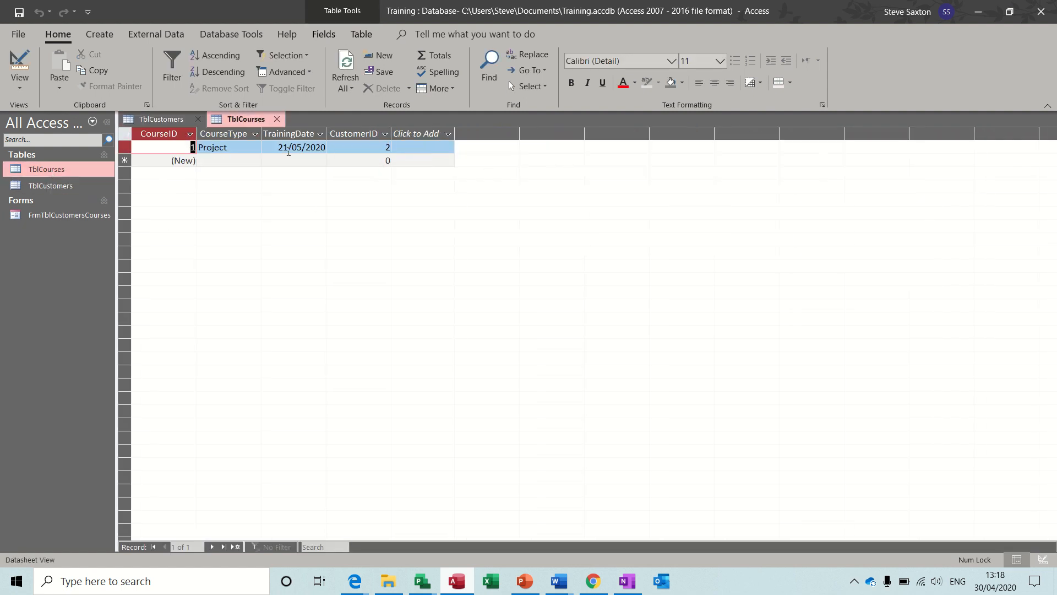
left_click(276, 119)
left_click(199, 119)
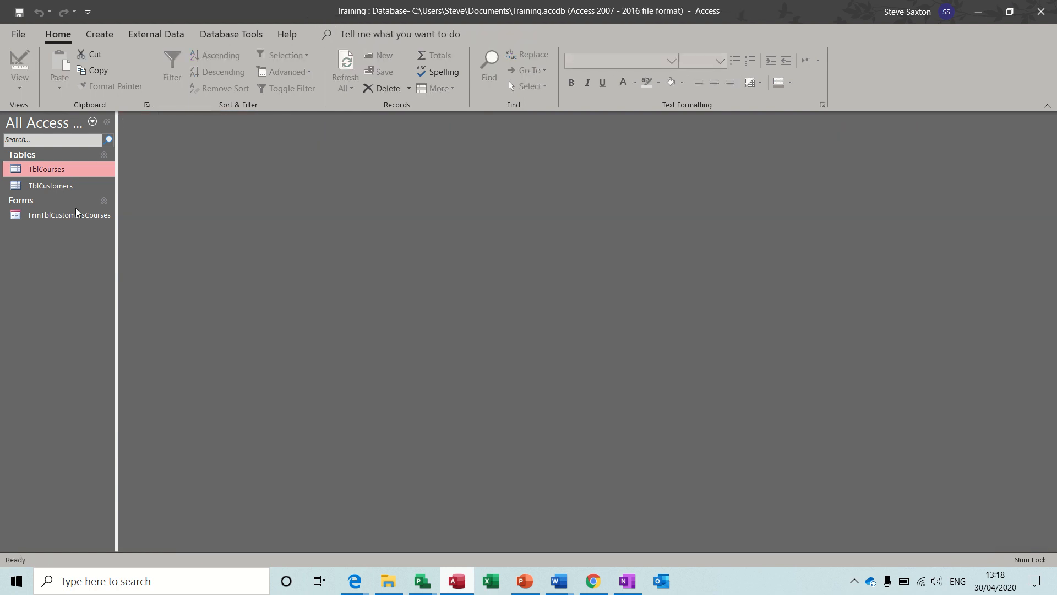
left_click(65, 217)
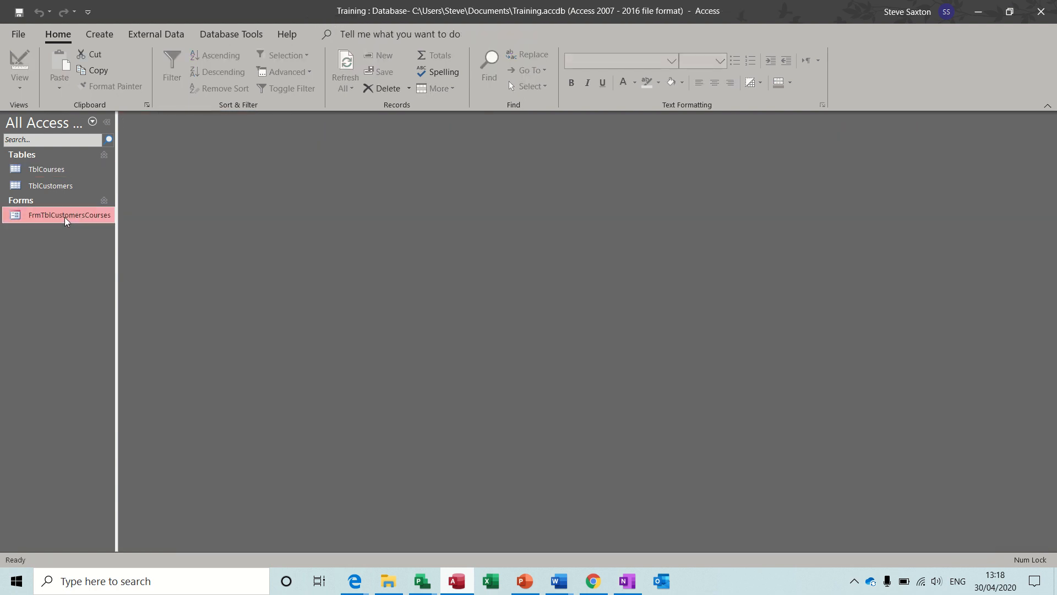
left_click(95, 36)
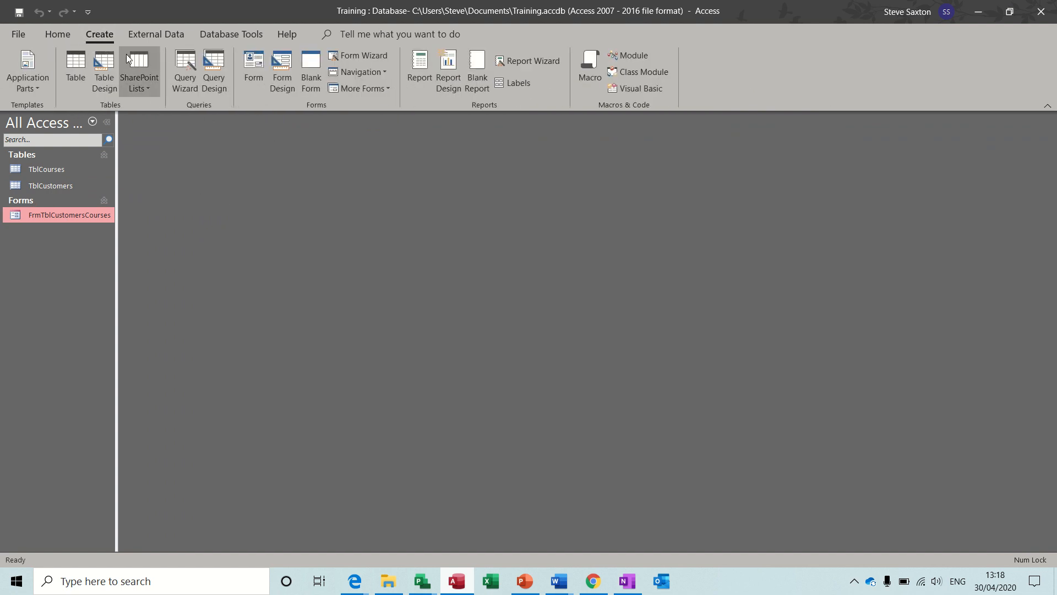
left_click(421, 67)
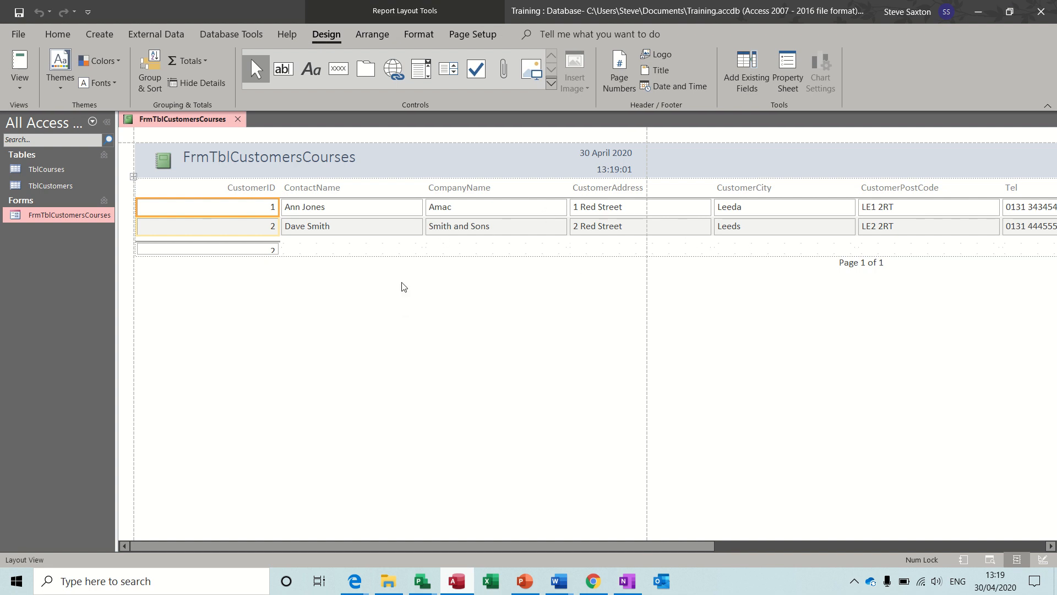
left_click(239, 121)
left_click(532, 328)
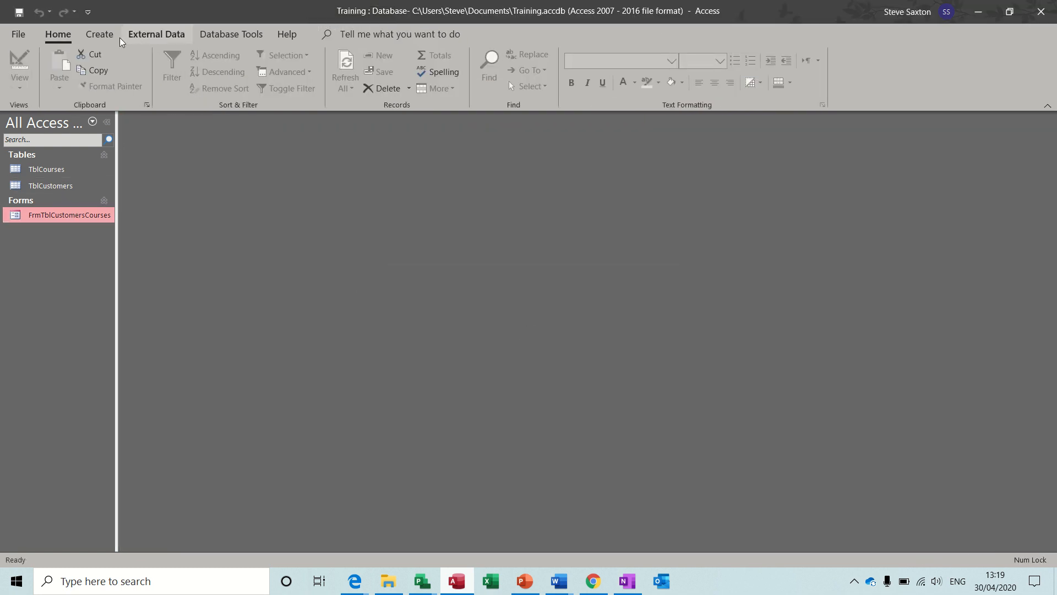
left_click(100, 34)
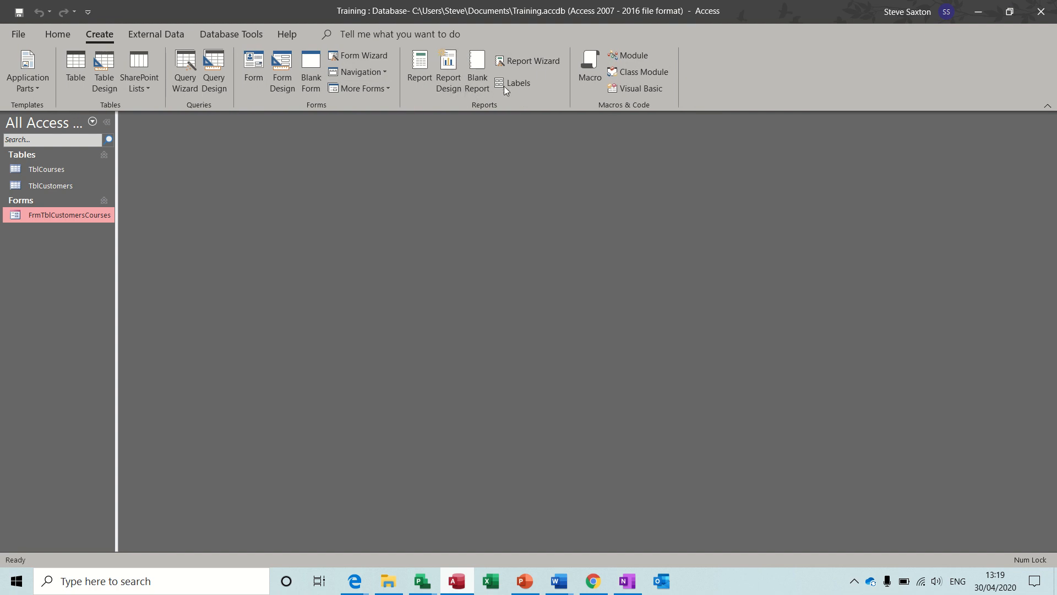
left_click(543, 65)
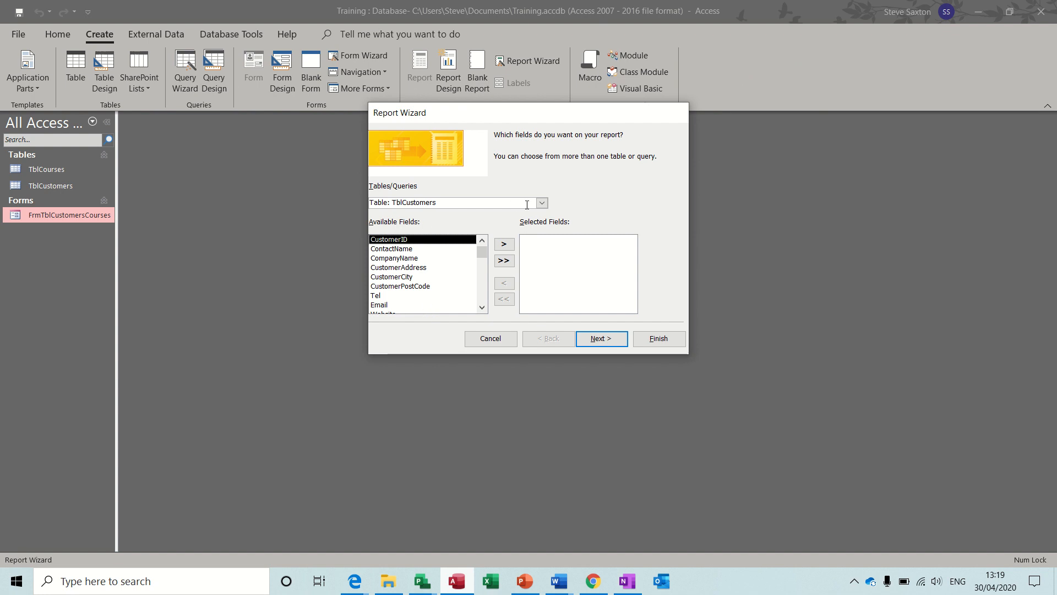
left_click(542, 203)
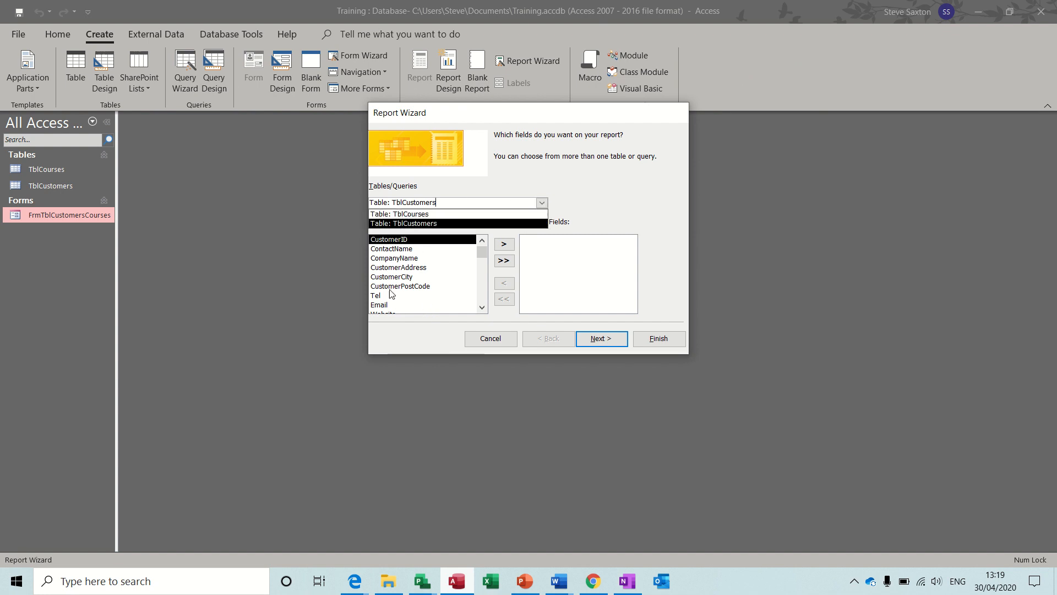
left_click(497, 341)
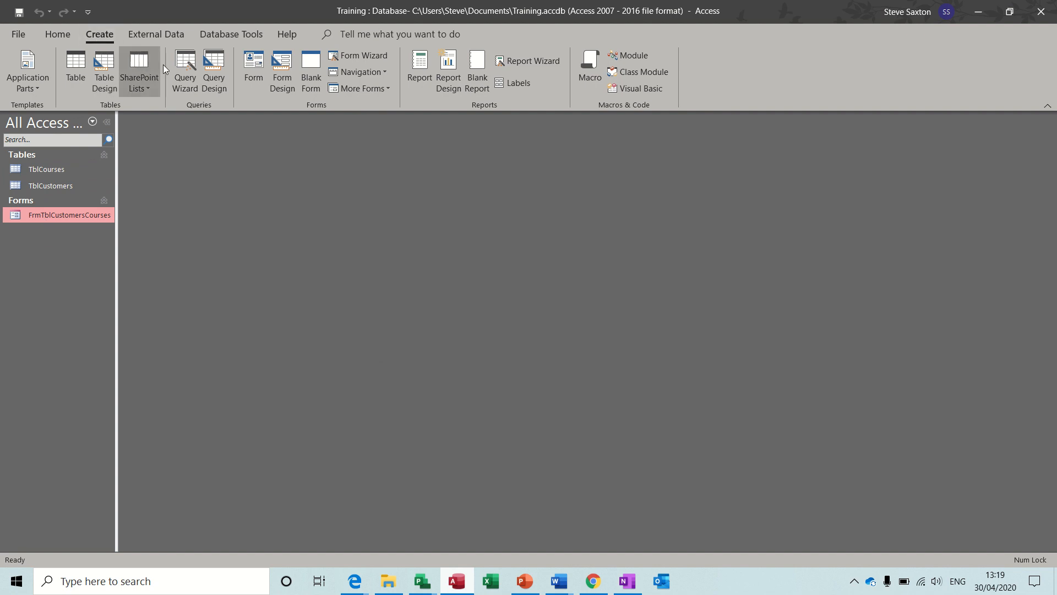
Start a design-view query on TblCourses and TblCustomers with an enlarged design grid
left_click(215, 68)
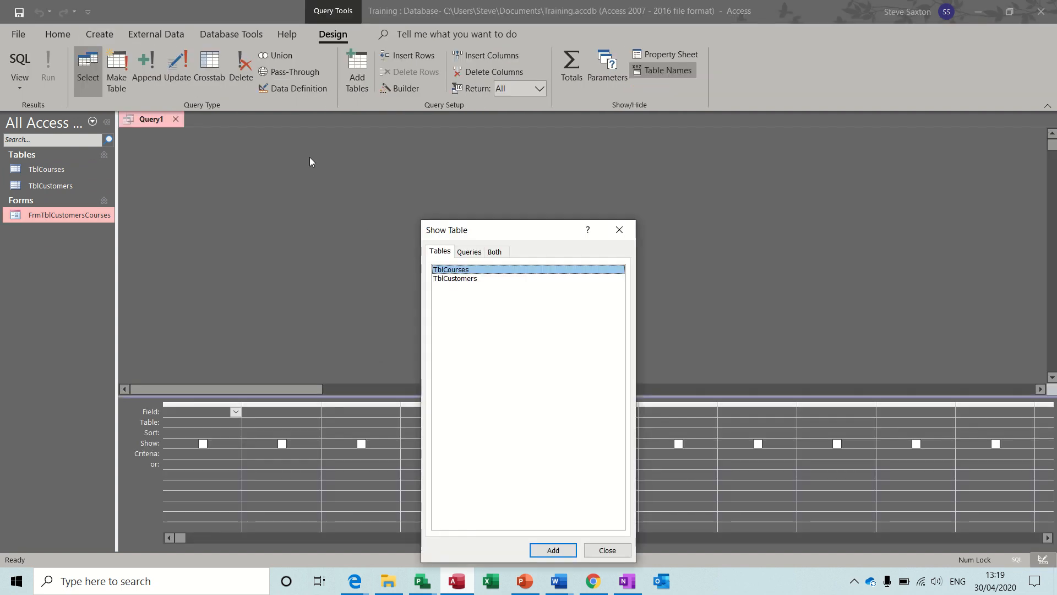
double_click(447, 270)
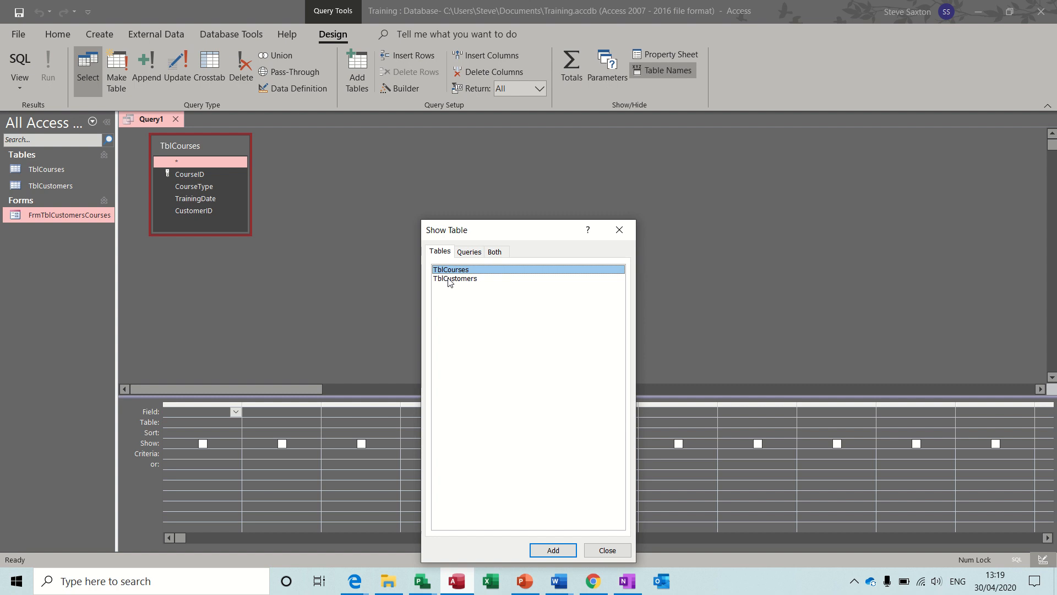
double_click(448, 280)
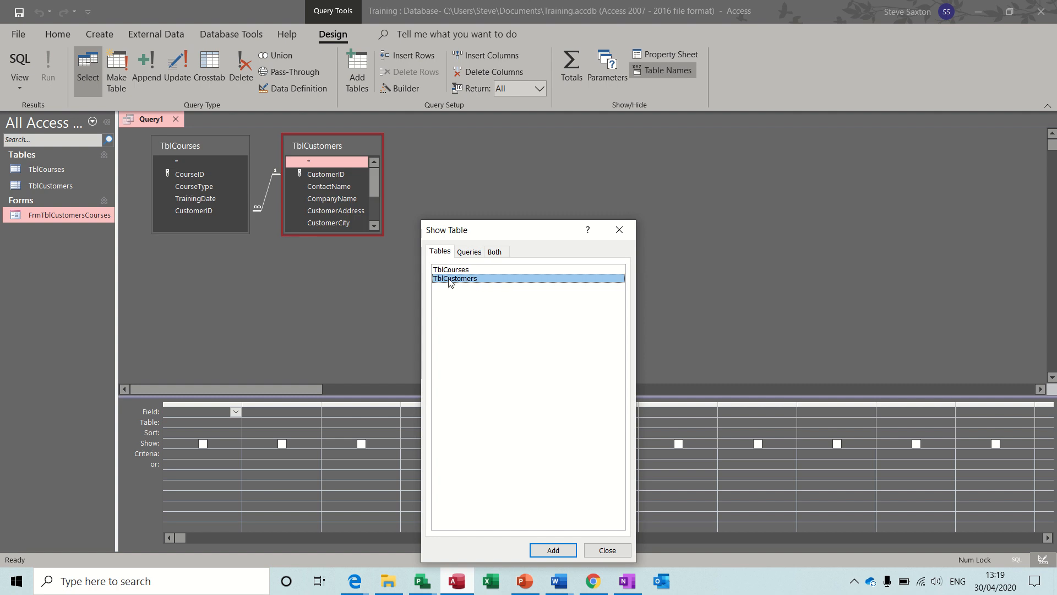
left_click(600, 552)
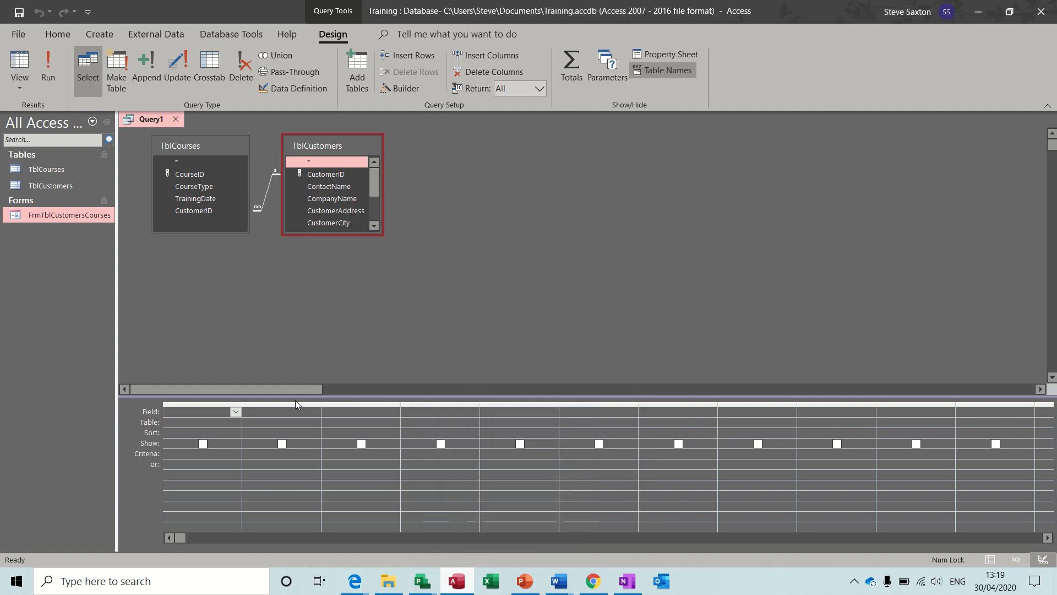
left_click_drag(297, 396, 293, 344)
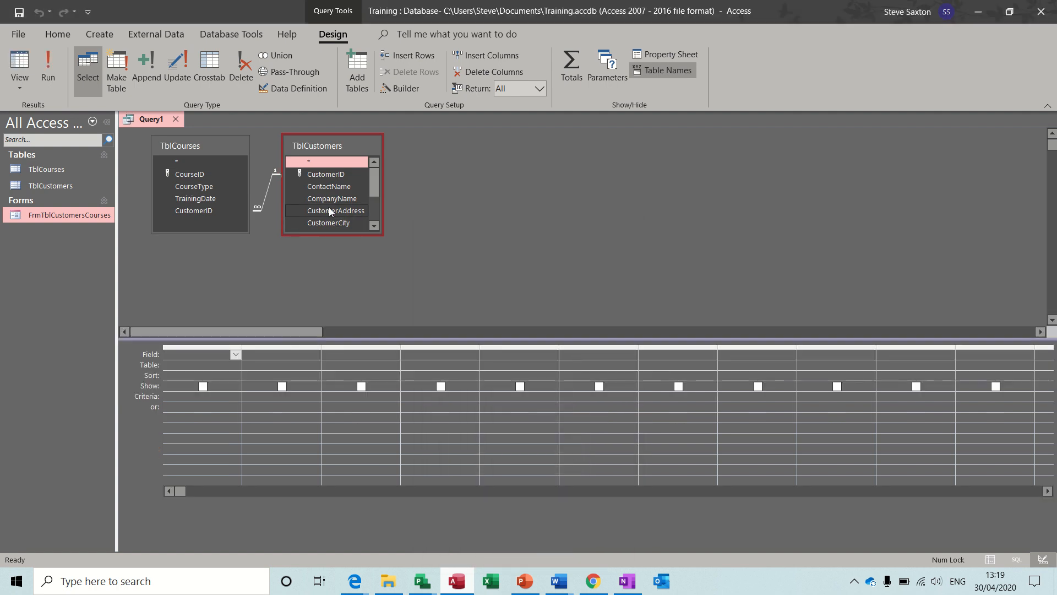
Add ContactName, CompanyName, CustomerAddress, CustomerCity and CustomerPostCode to the query grid
double_click(325, 186)
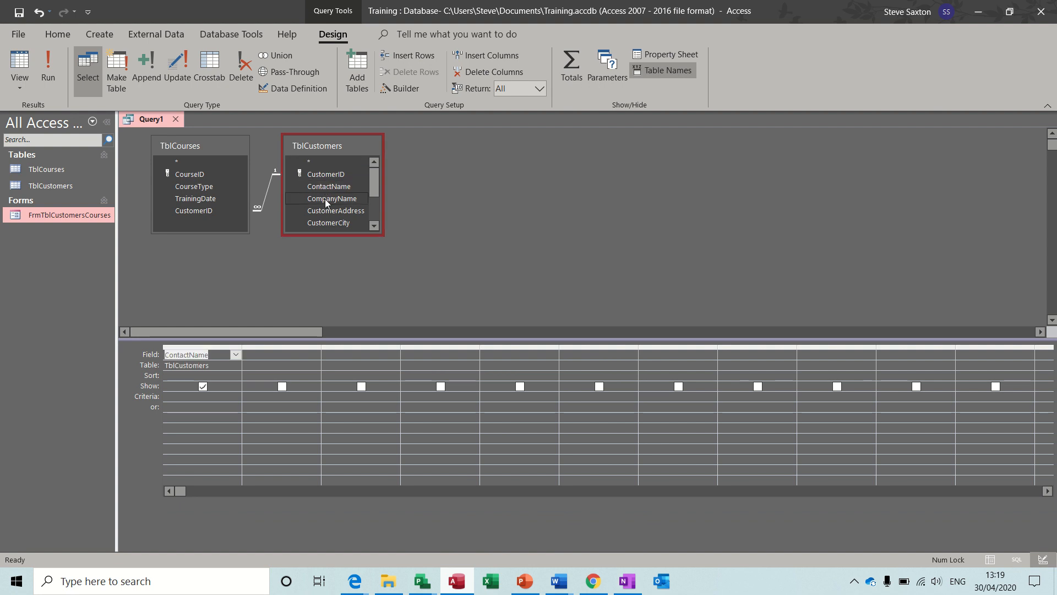
double_click(324, 199)
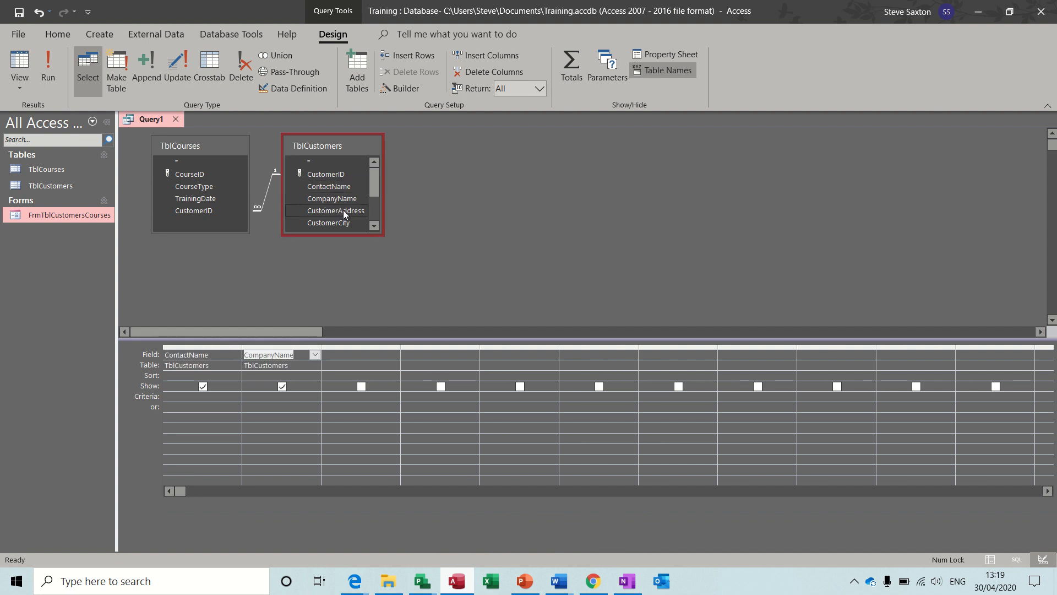
double_click(347, 210)
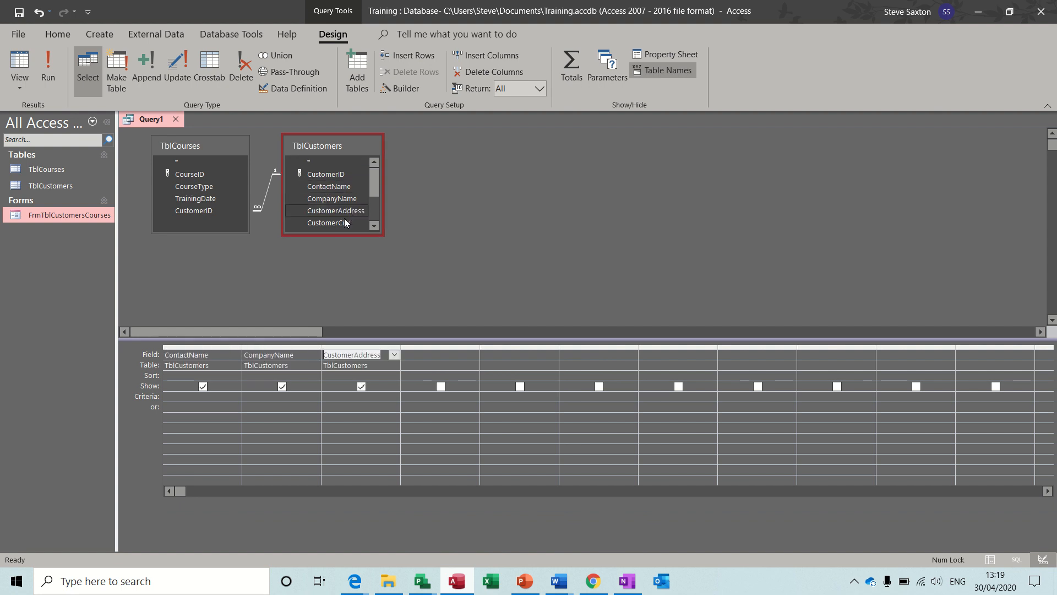
double_click(340, 220)
left_click(375, 227)
left_click(374, 227)
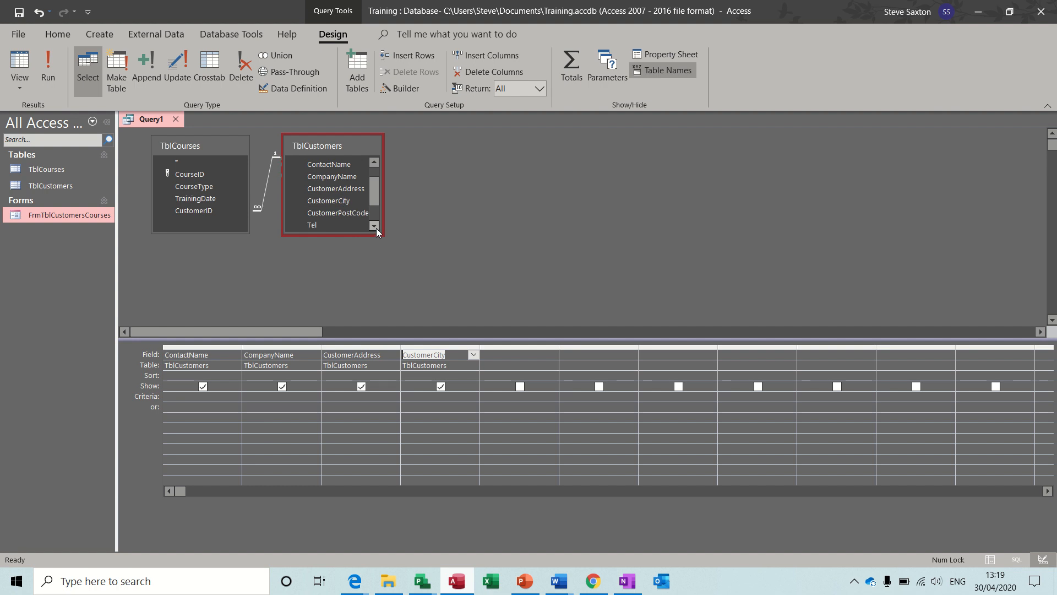
double_click(338, 211)
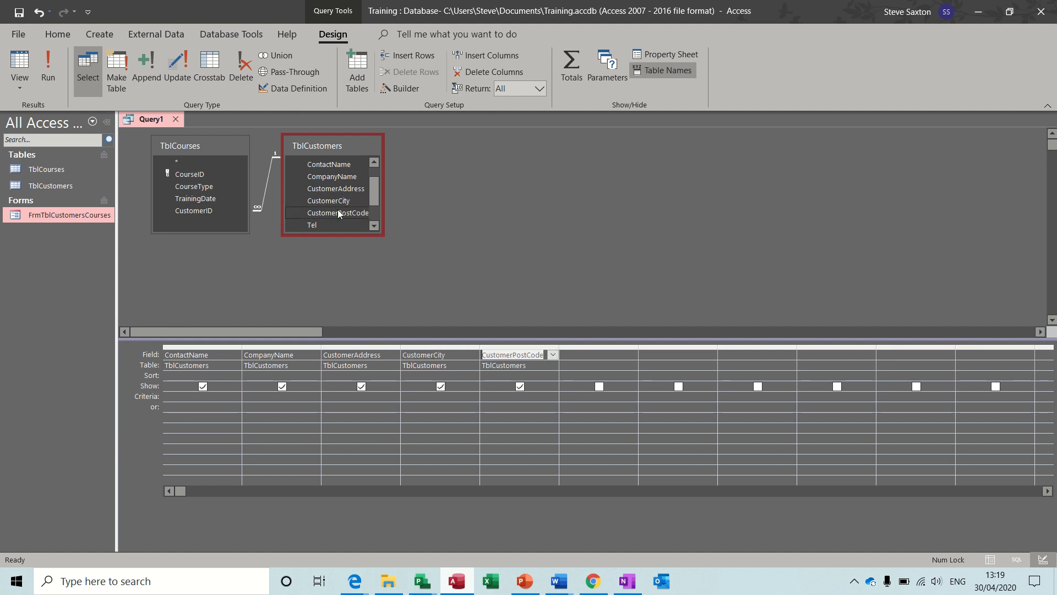
Add CourseType and TrainingDate from TblCourses, then run the query
double_click(204, 189)
double_click(204, 197)
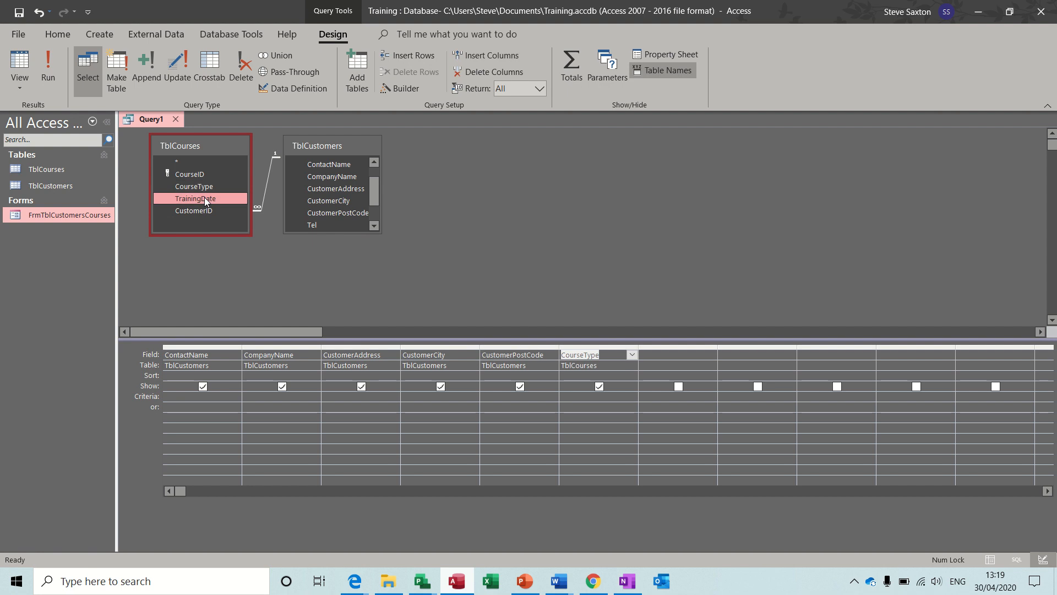
left_click(50, 61)
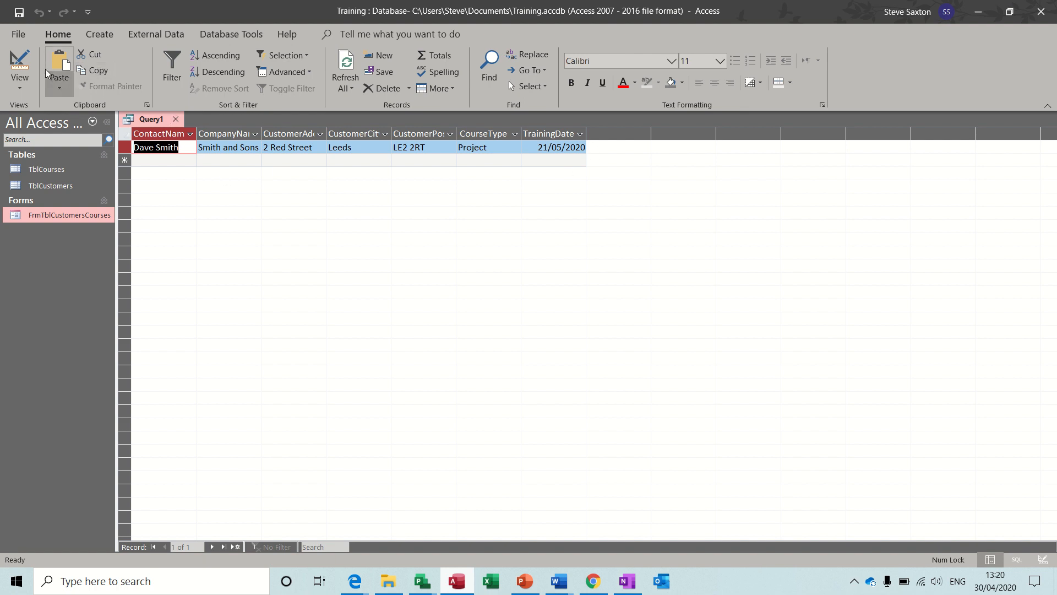
Save the query as QryCourseDetails and close its datasheet
left_click(19, 12)
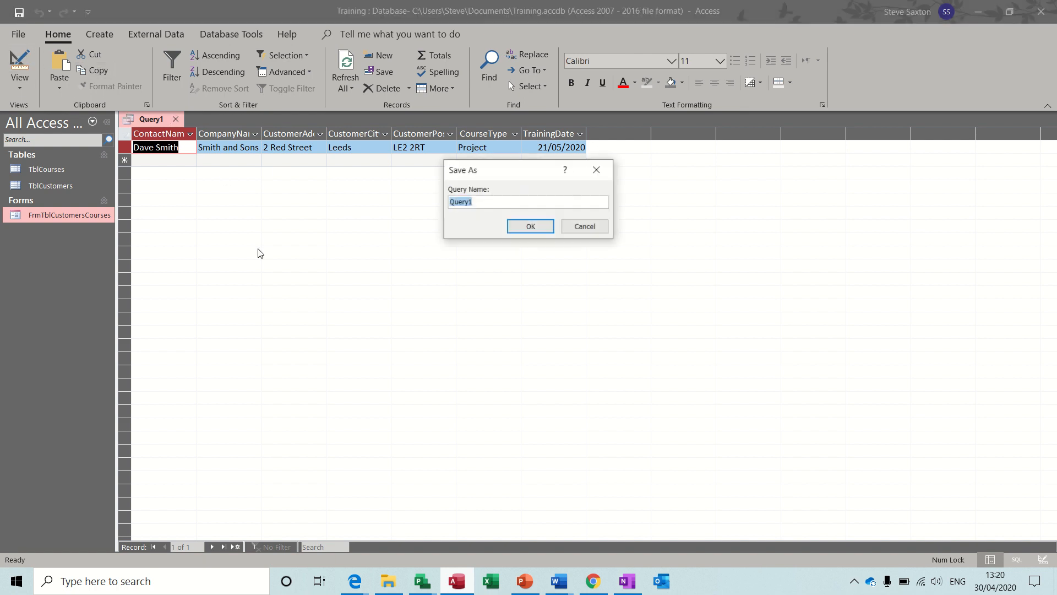
type("Qry")
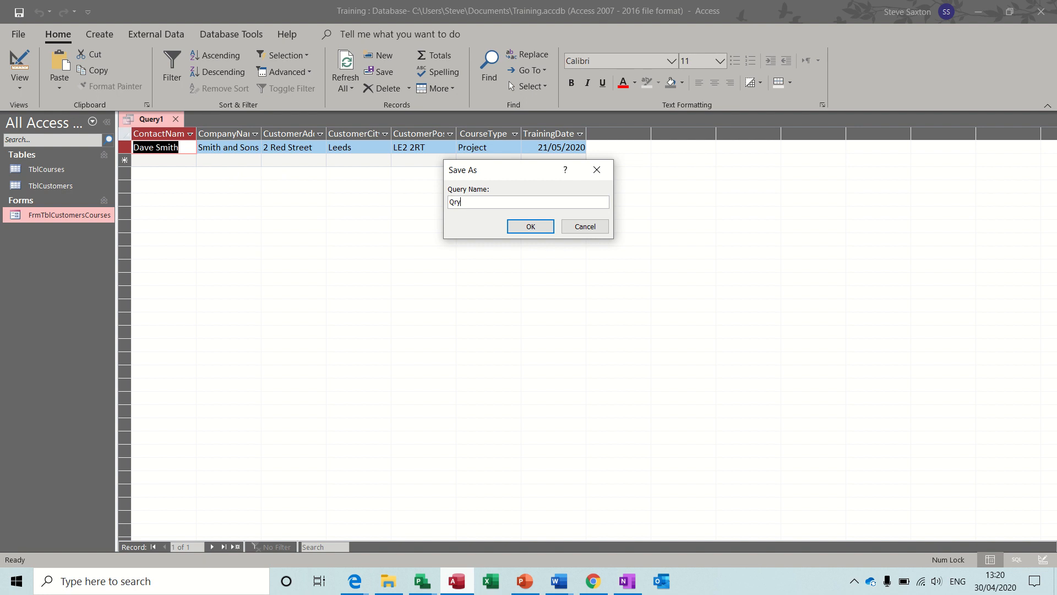
type("CourseDetails")
left_click(532, 231)
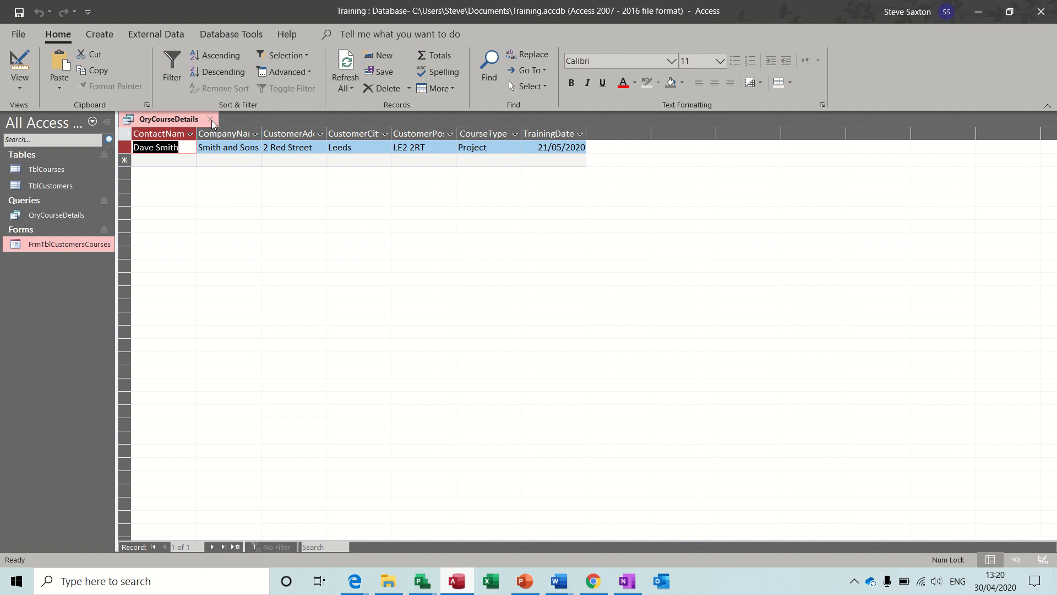
left_click(210, 119)
left_click(60, 220)
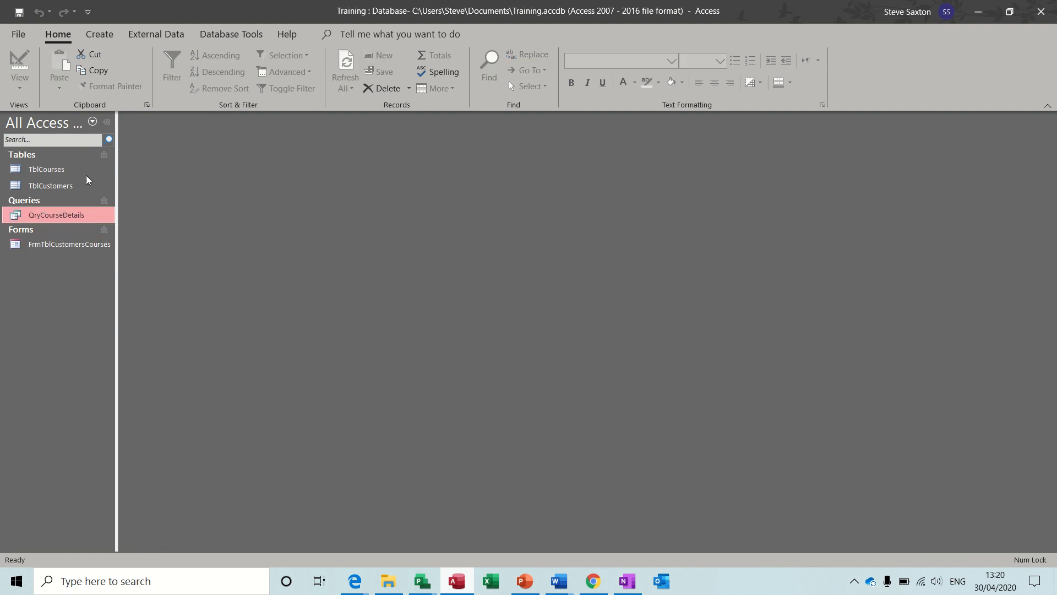
Run the Report Wizard with every QryCourseDetails field, viewing the data by TblCustomers
left_click(102, 35)
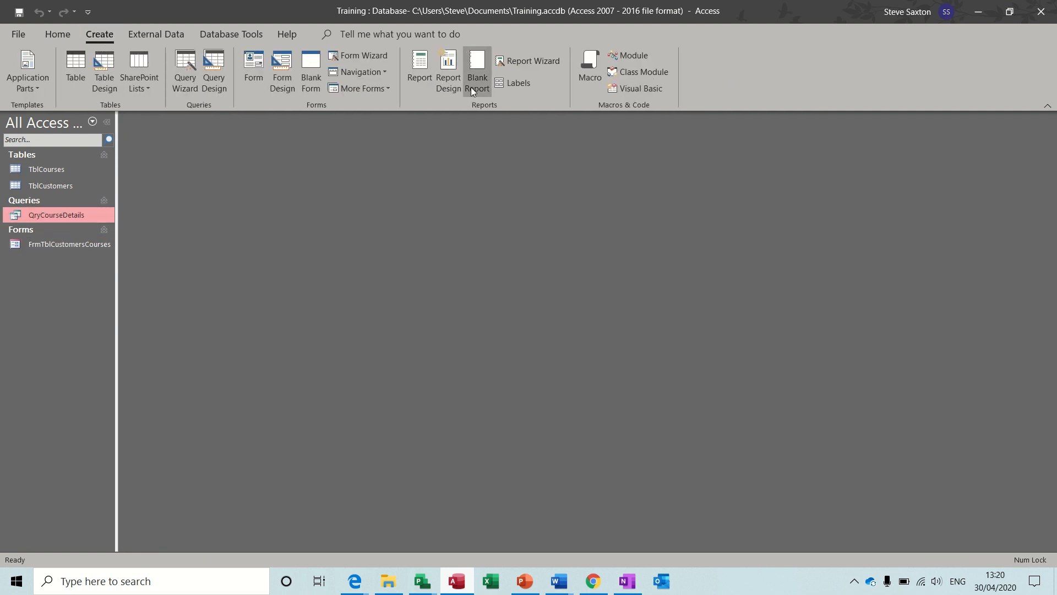
left_click(517, 64)
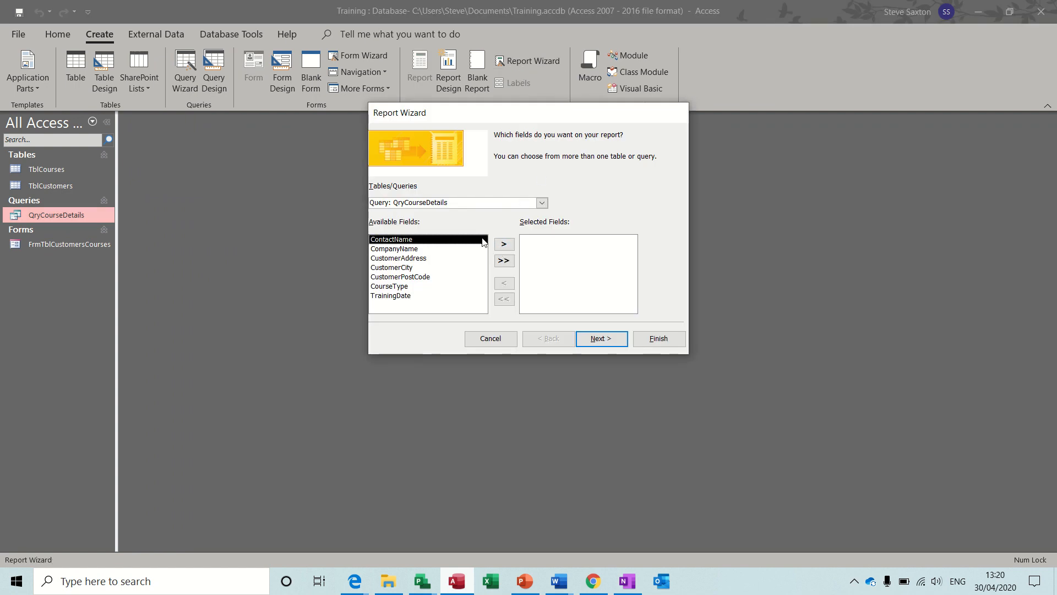
left_click(504, 262)
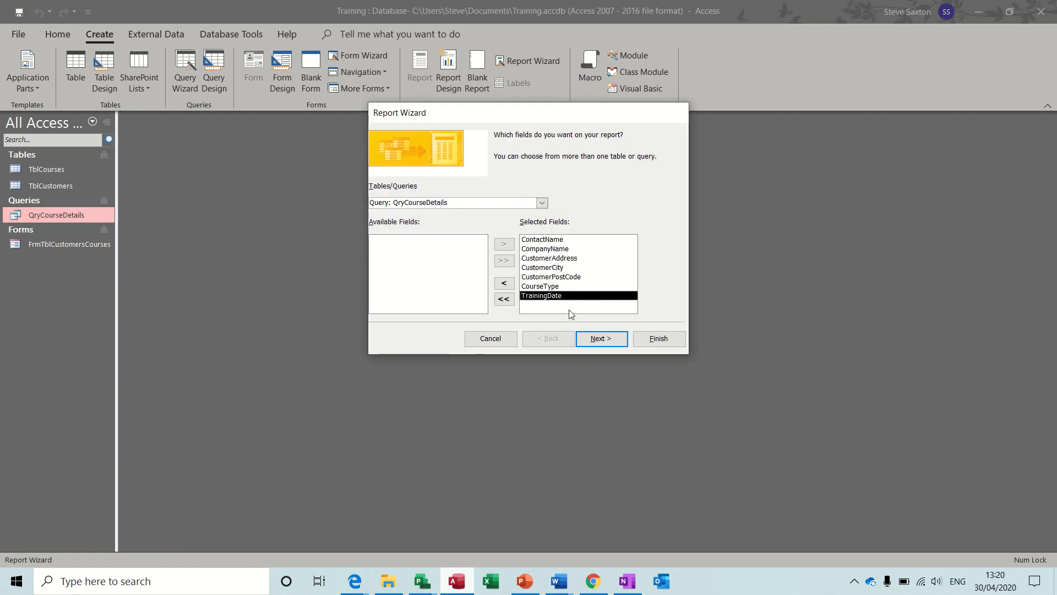
left_click(603, 339)
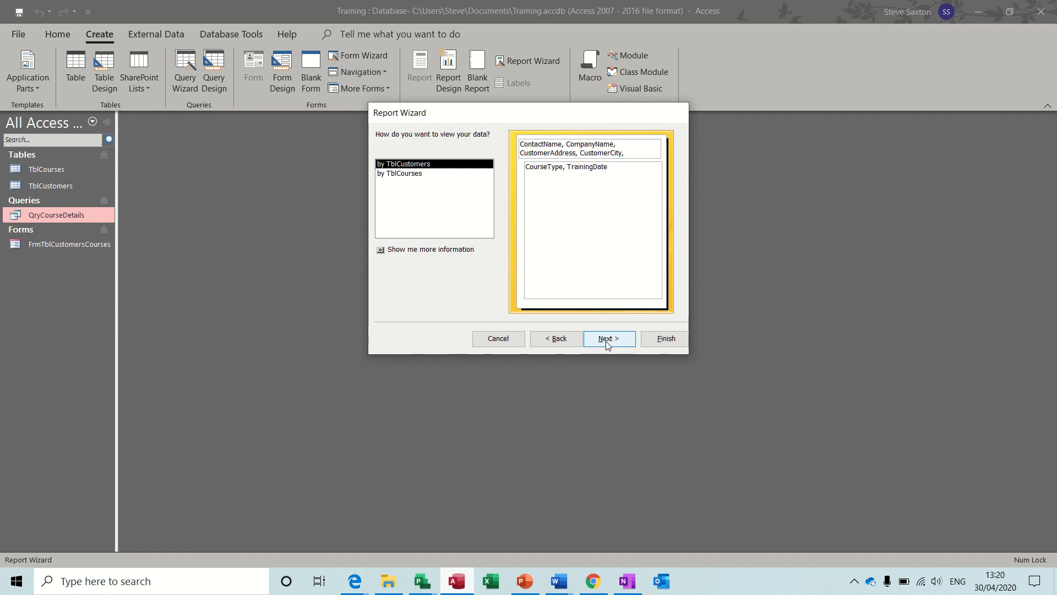
left_click(420, 174)
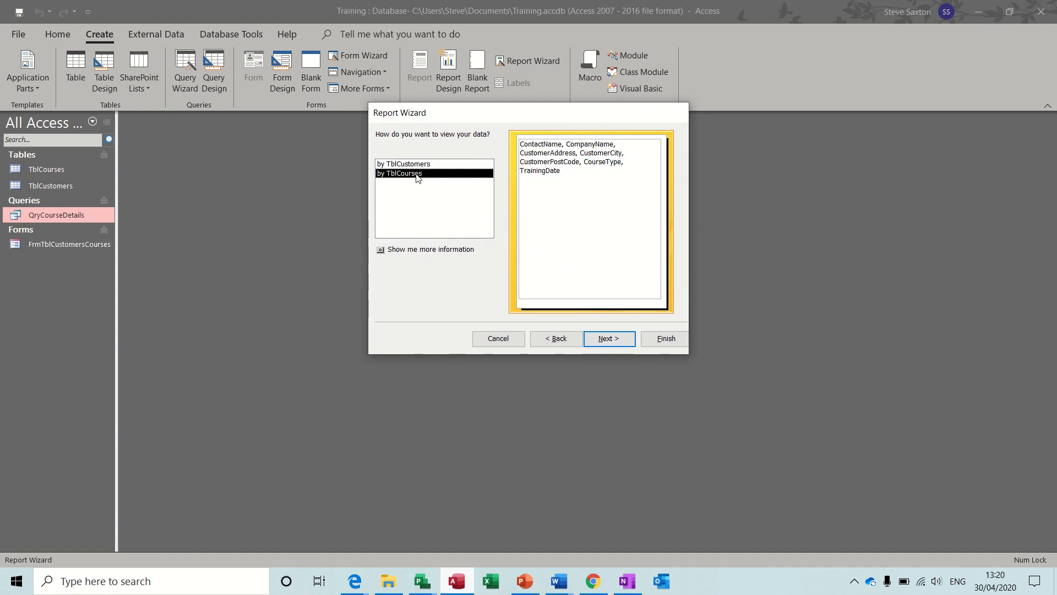
left_click(441, 165)
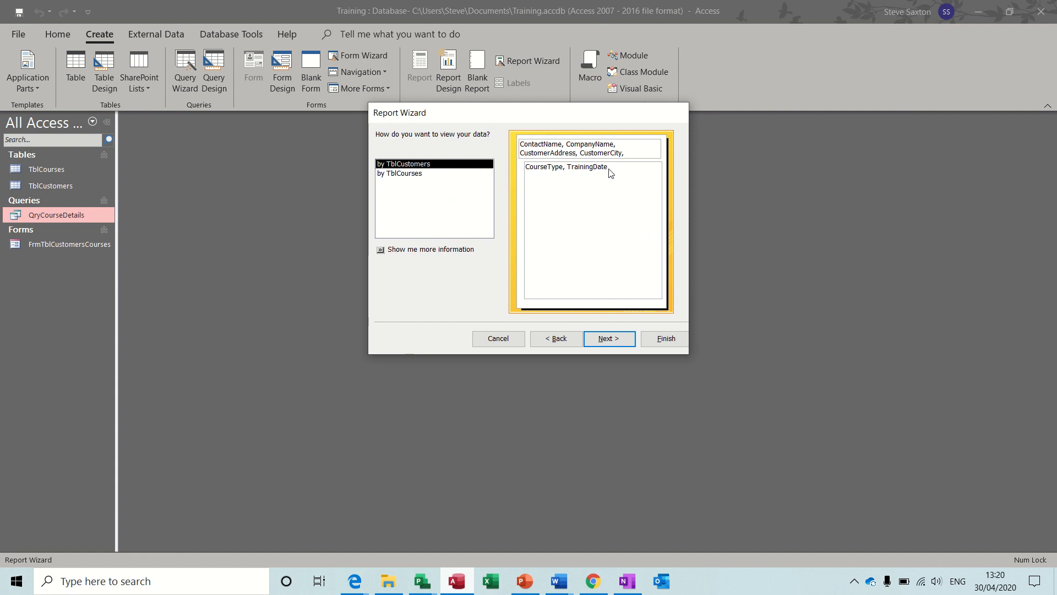
left_click(603, 338)
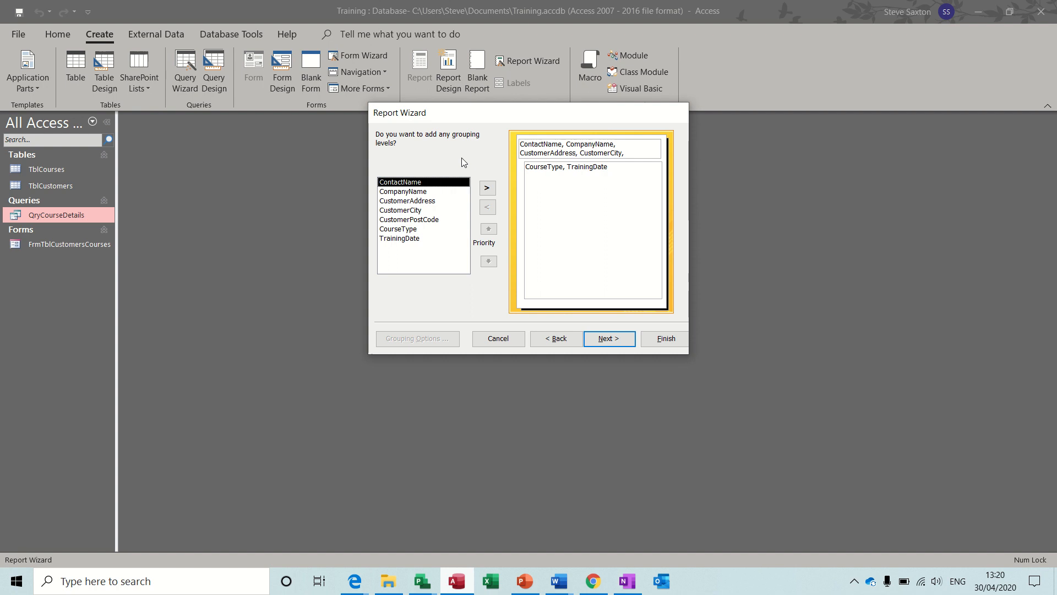
Group the report by CompanyName, skip sorting, and choose landscape orientation
left_click(420, 192)
left_click(489, 192)
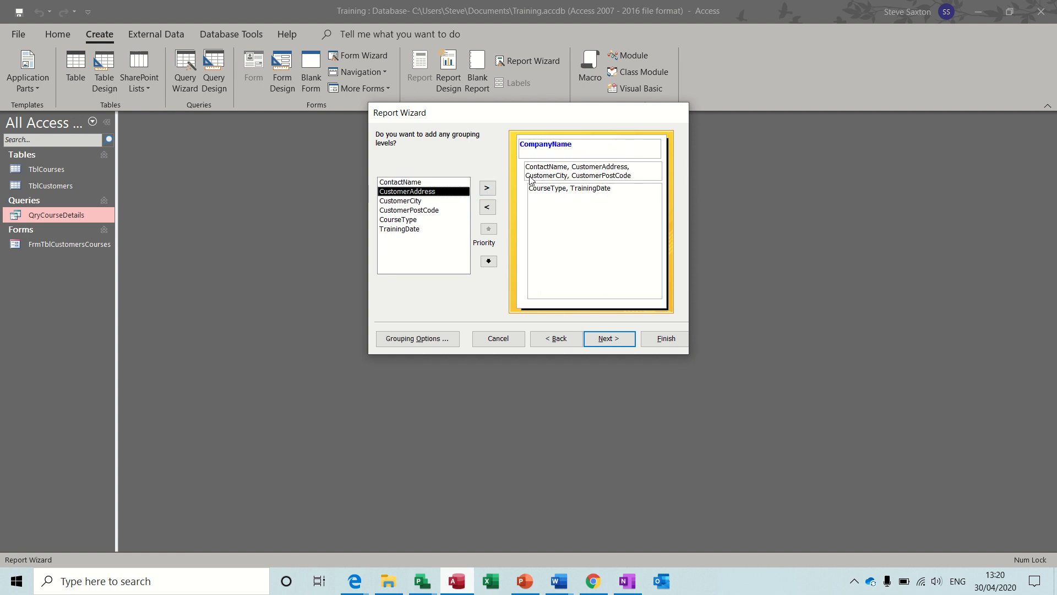
left_click(602, 338)
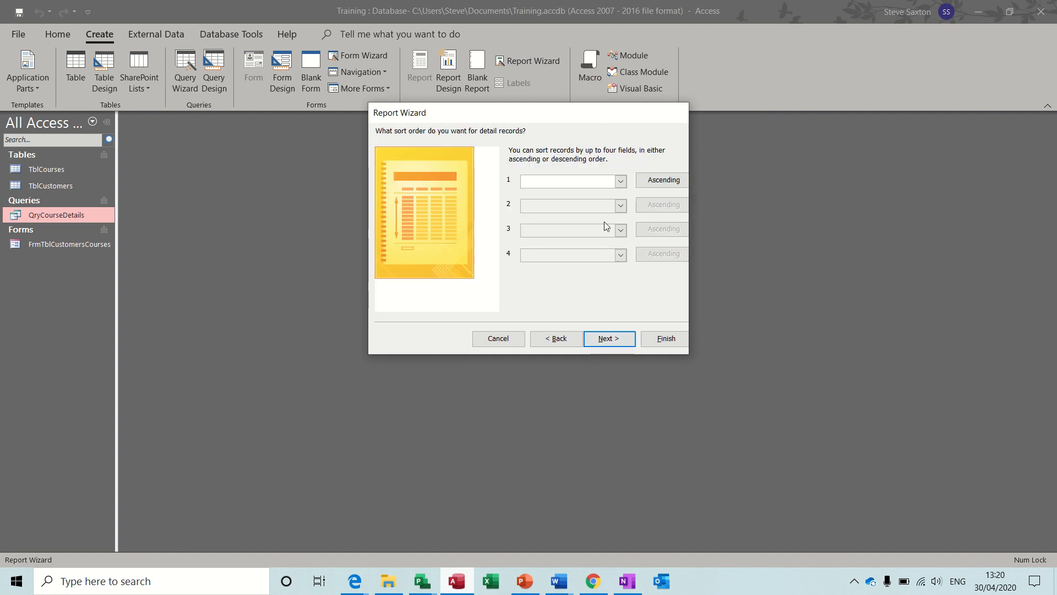
left_click(603, 339)
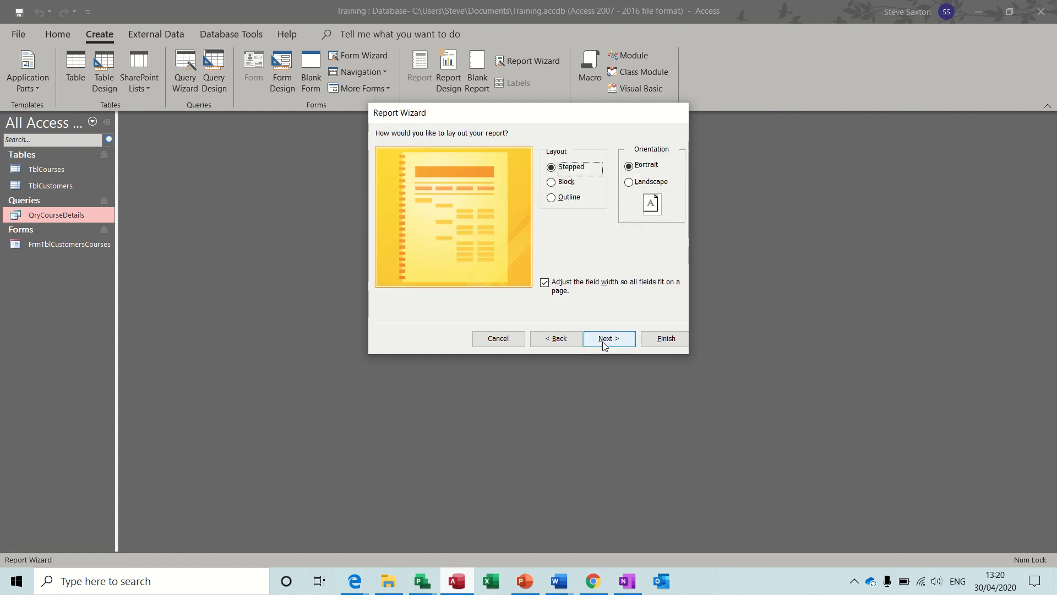
left_click(629, 182)
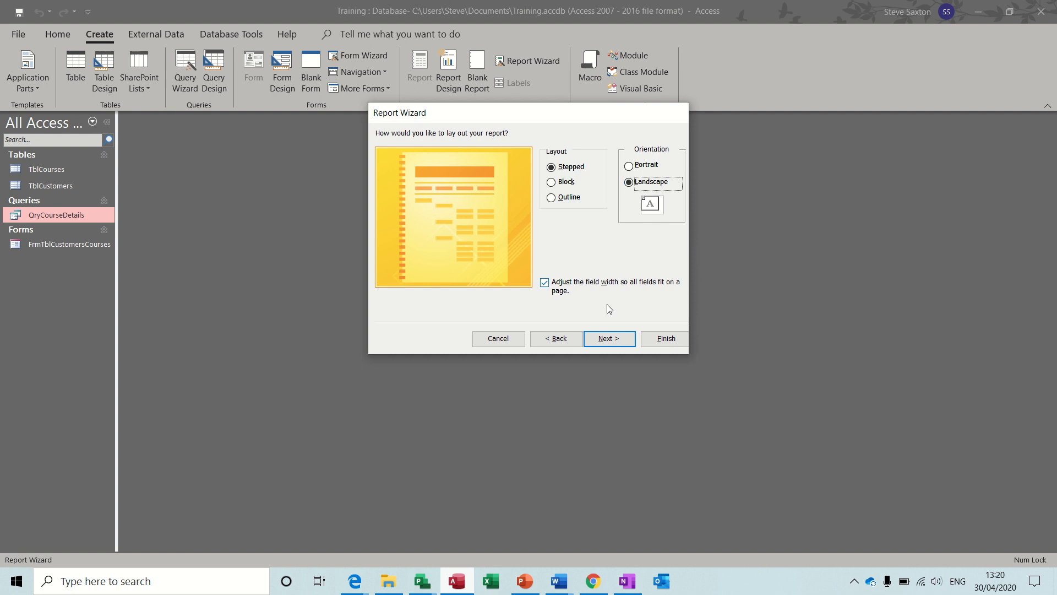
left_click(602, 340)
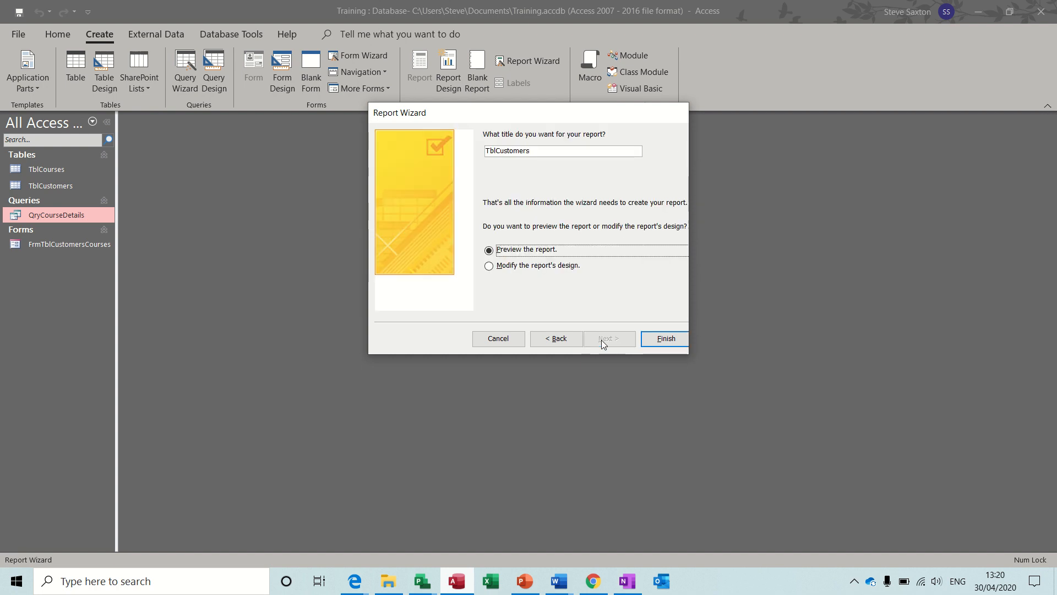
Retype the report title to start with 'RptQryCourseDetai' in place of TblCustomers
left_click(489, 150)
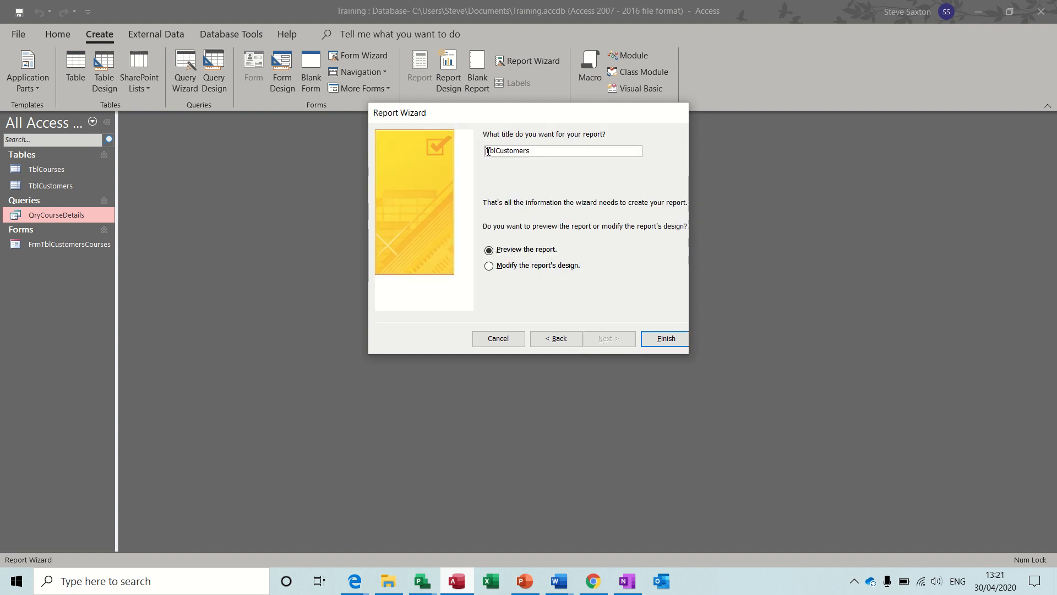
type("Rpt")
left_click_drag(497, 150, 566, 158)
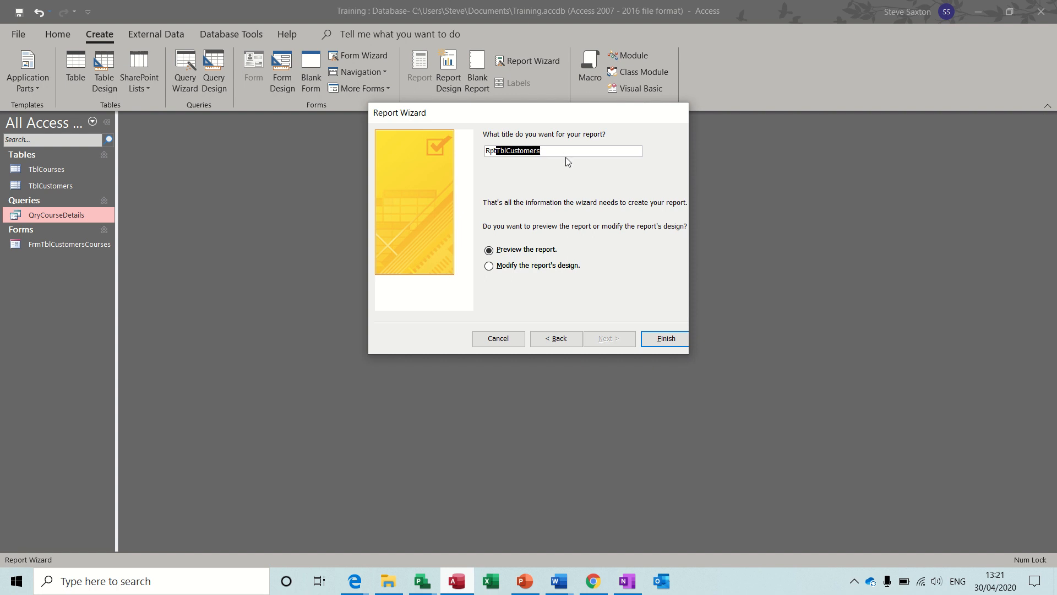
type("QryCourseDetails")
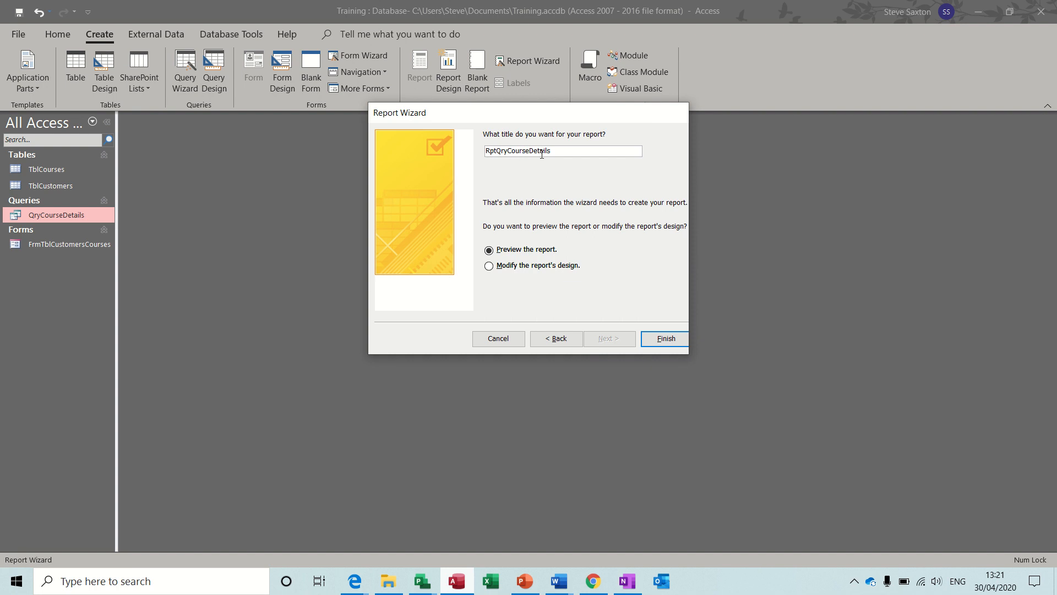
Finish the RptQryCourseDetails report, close its preview and Design View, and select FrmTblCustomersCourses
left_click(667, 341)
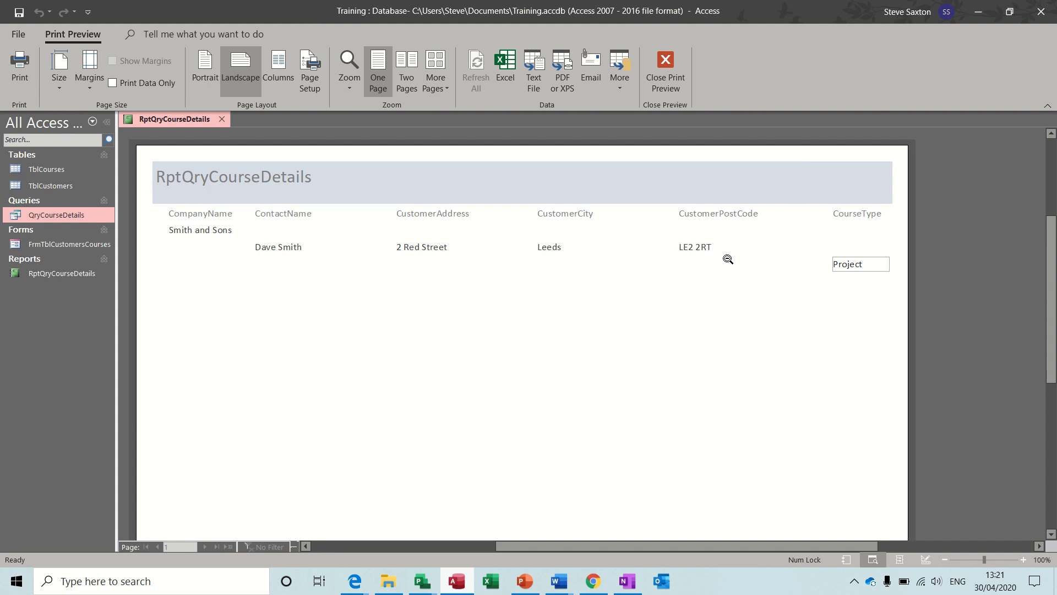
left_click(666, 65)
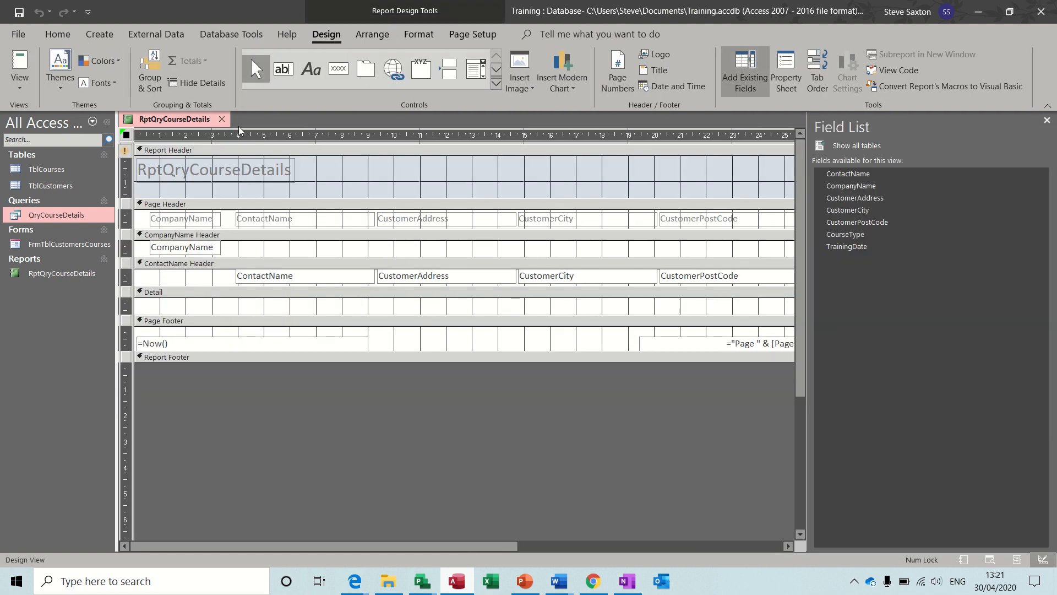
left_click(221, 119)
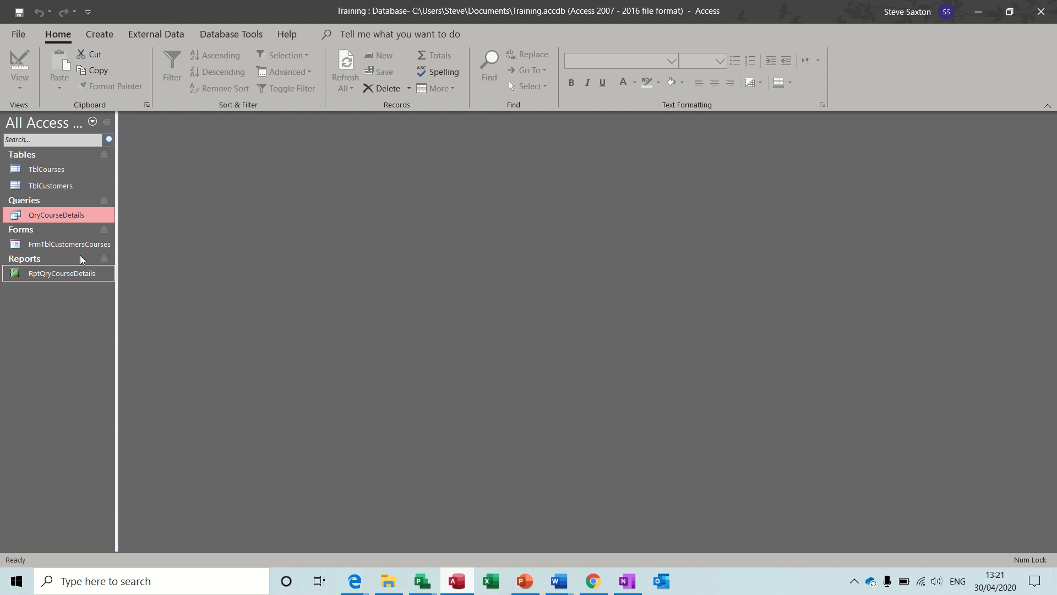
left_click(57, 246)
Open the Bookings form and start a new customer with contact name, company RED House, address, city Bradford
double_click(56, 246)
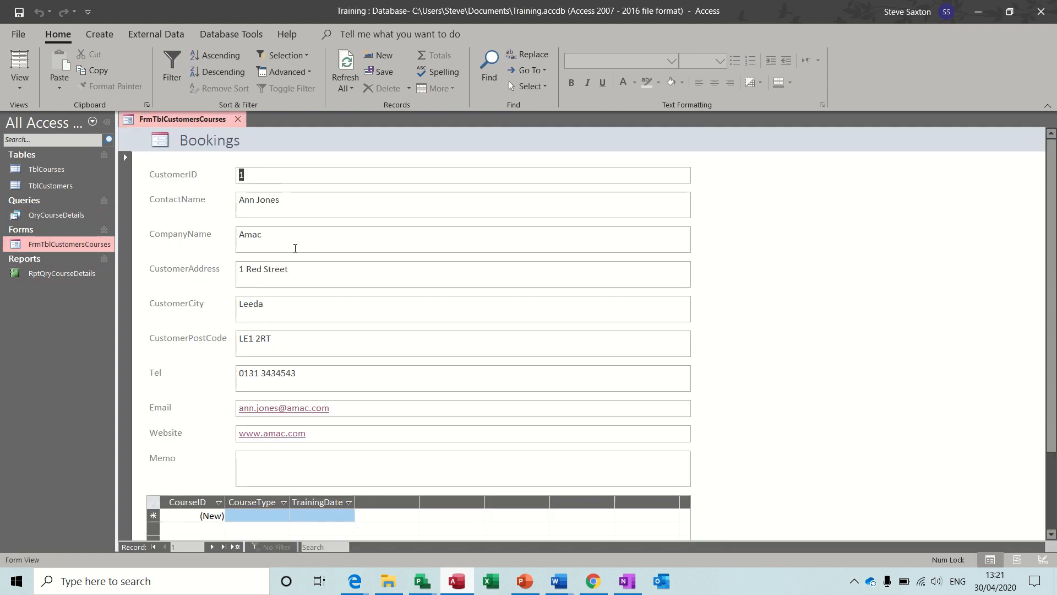
left_click(236, 546)
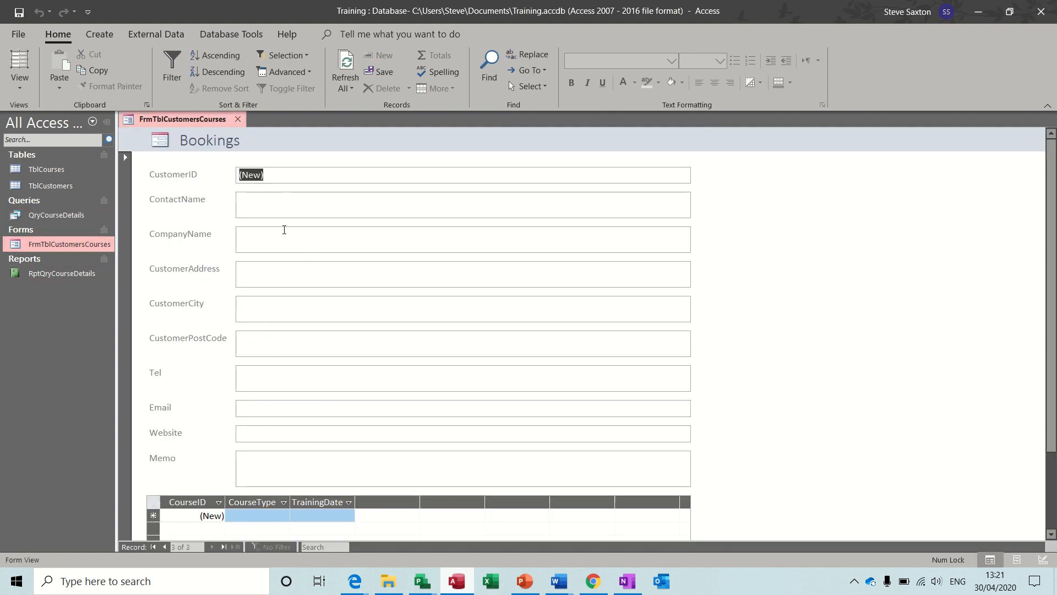
left_click(266, 212)
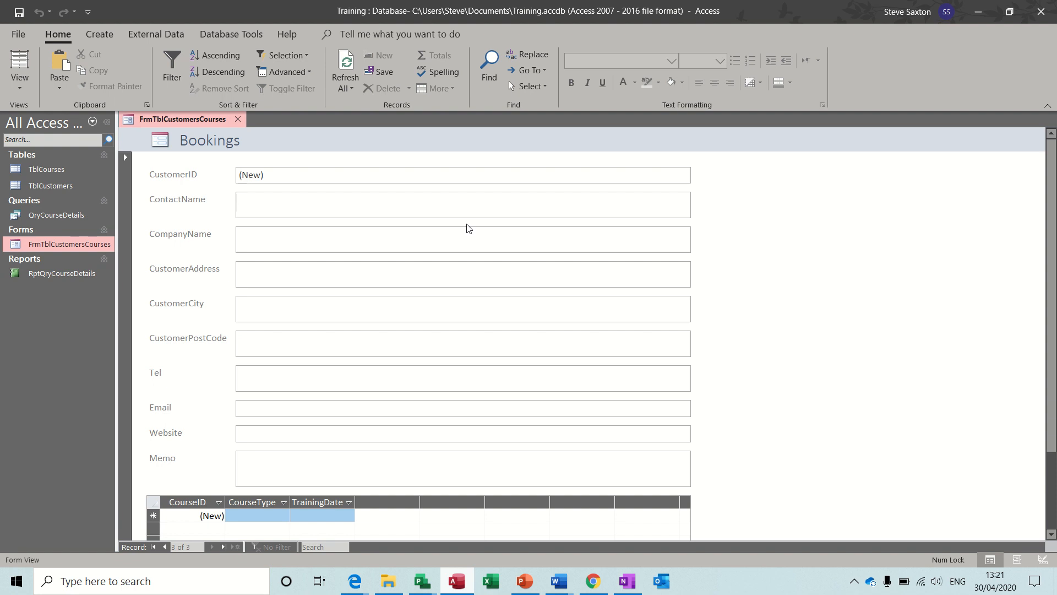
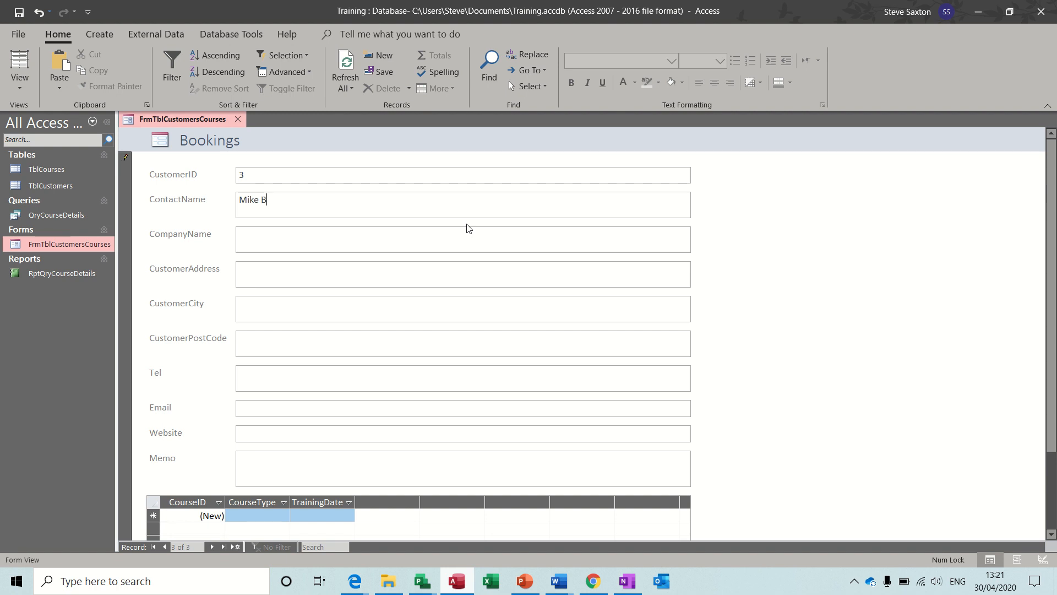
key("Tab")
type("RED House")
key("Tab")
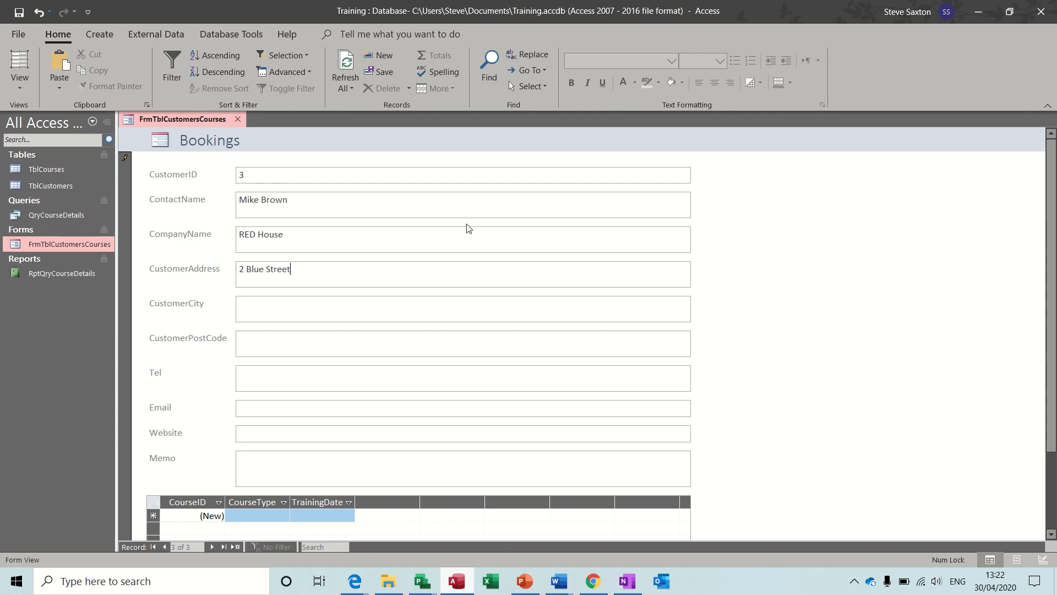
key("Tab")
type("Bradford")
key("Caps_Lock")
key("Tab")
type("bd7 4rt")
key("Tab")
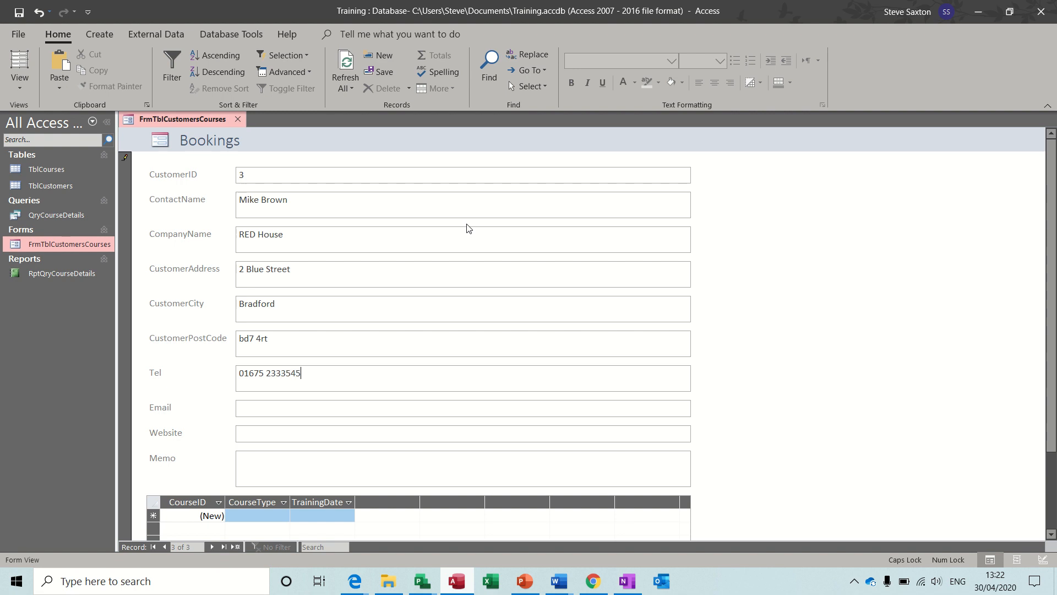
left_click(302, 428)
type("www")
key("BackSpace")
key("BackSpace")
key("BackSpace")
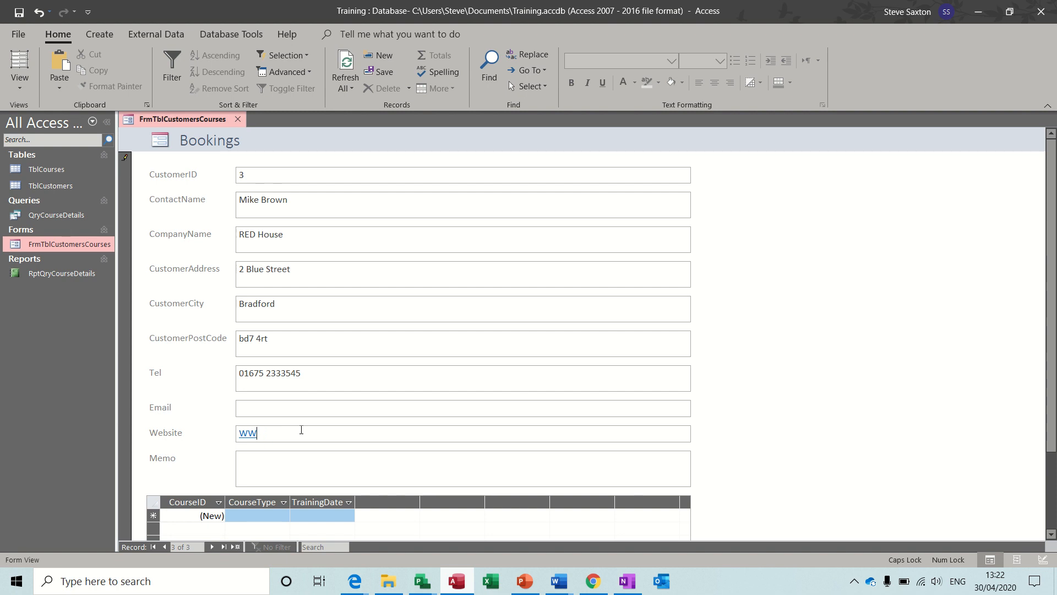
key("Caps_Lock")
type("www.redhouse.com")
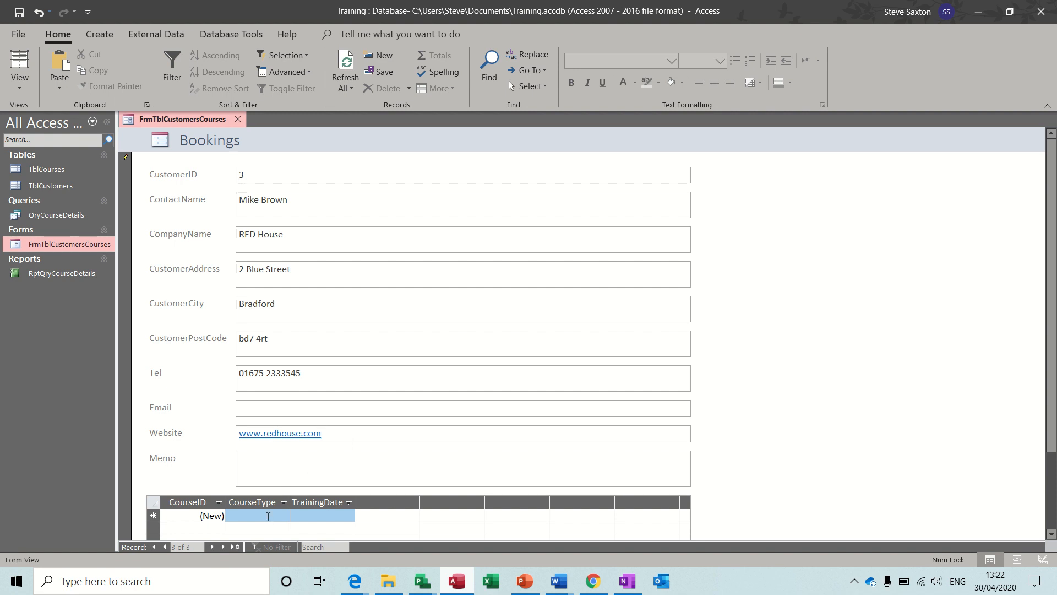
Book an Excel course dated 30/04/2020 for the new customer and close the form
left_click(267, 516)
left_click(283, 515)
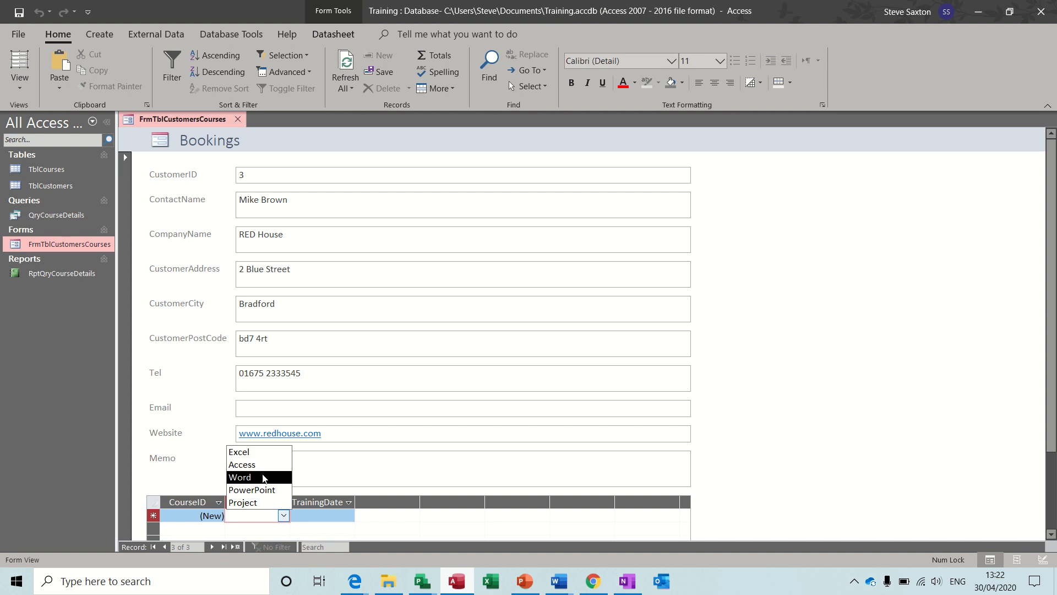
left_click(248, 451)
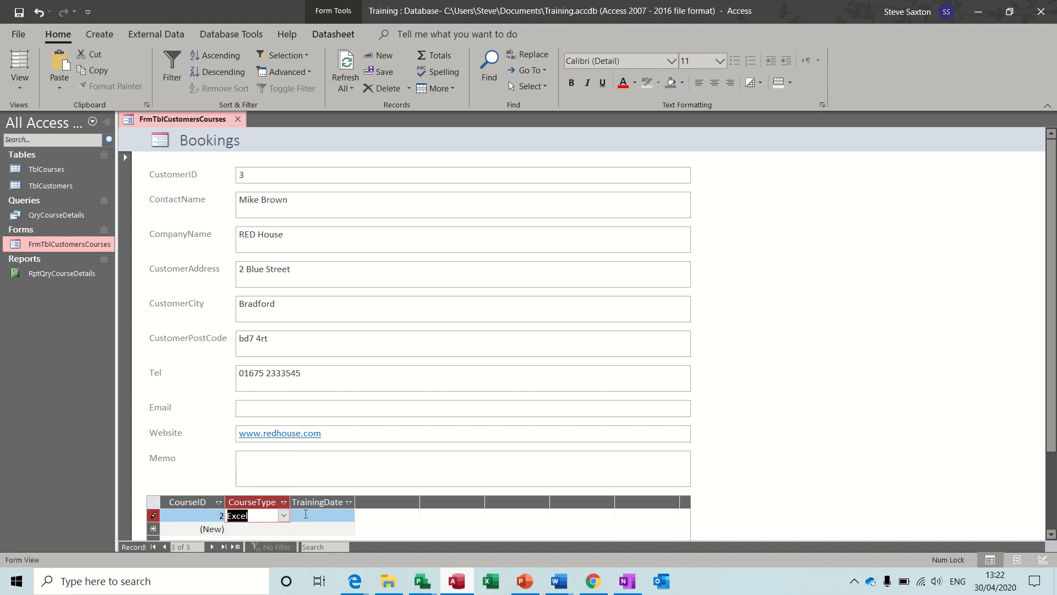
left_click(305, 514)
key("ctrl+semicolon")
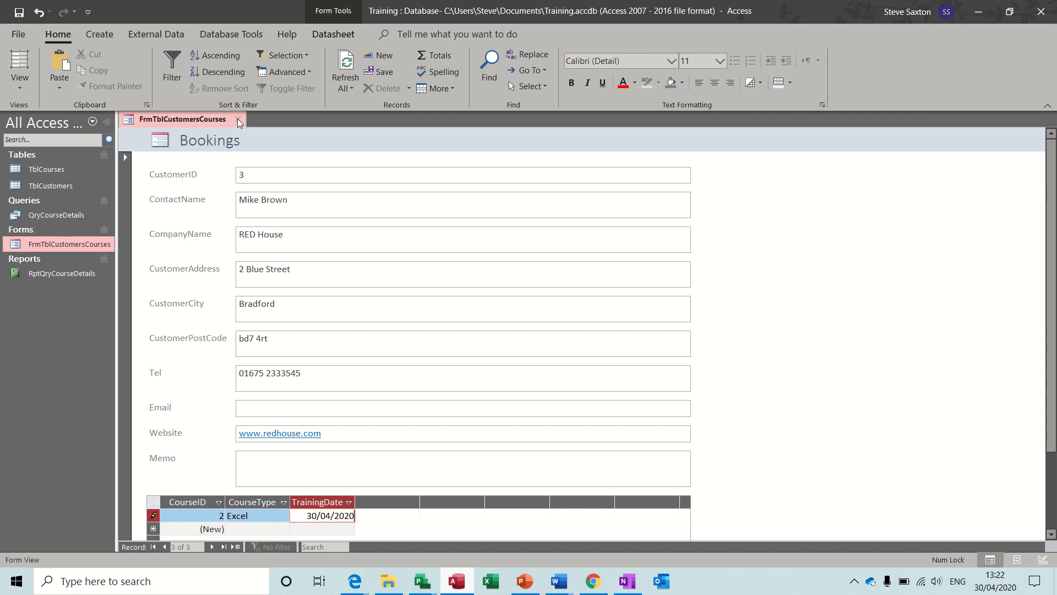
left_click(240, 122)
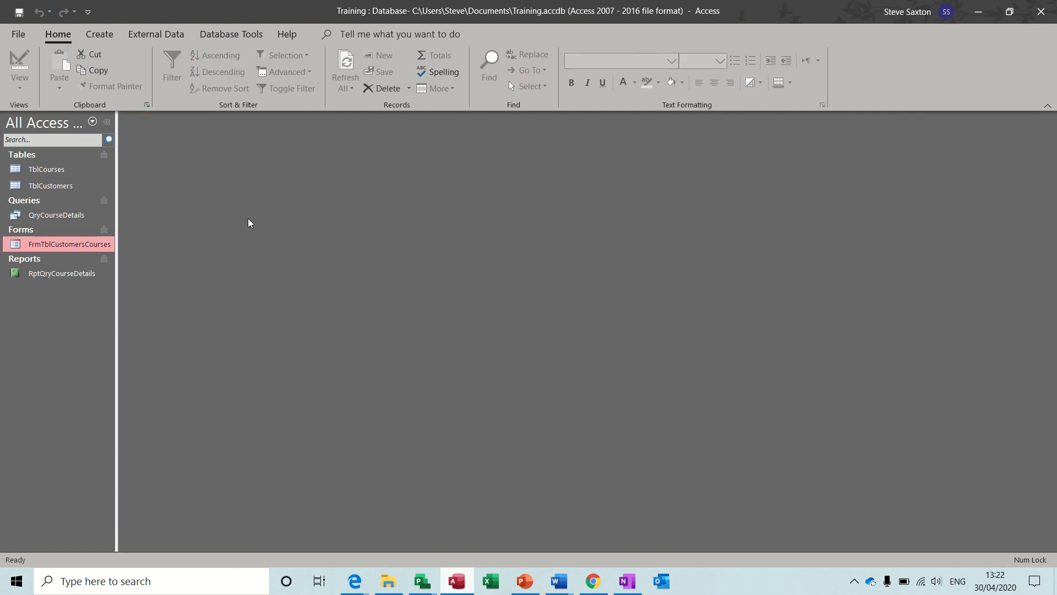
Reopen the Bookings form and book PowerPoint for the first customer on 30/04/2020
double_click(74, 245)
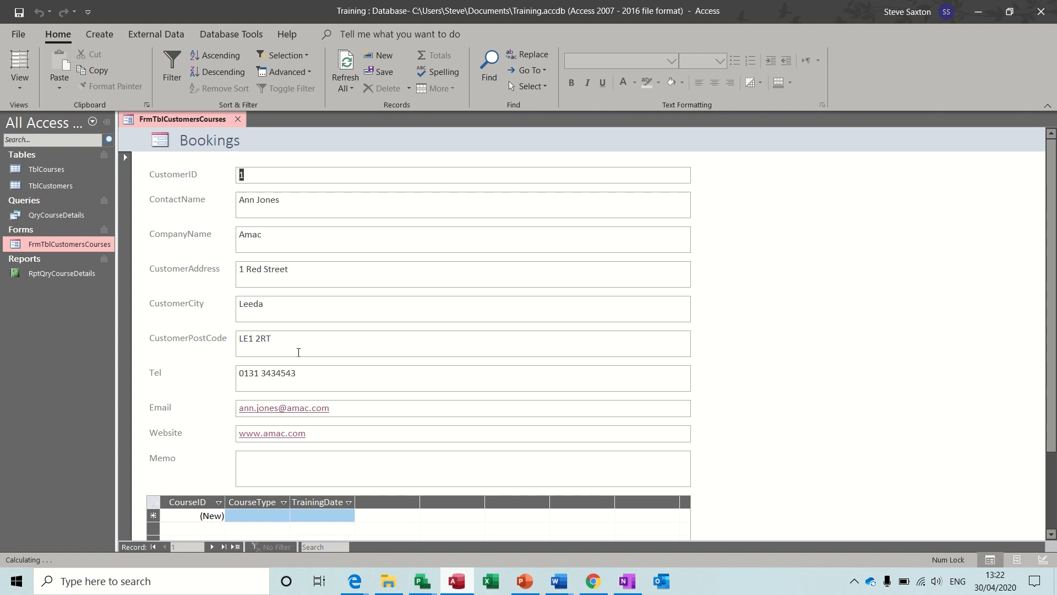
left_click(244, 516)
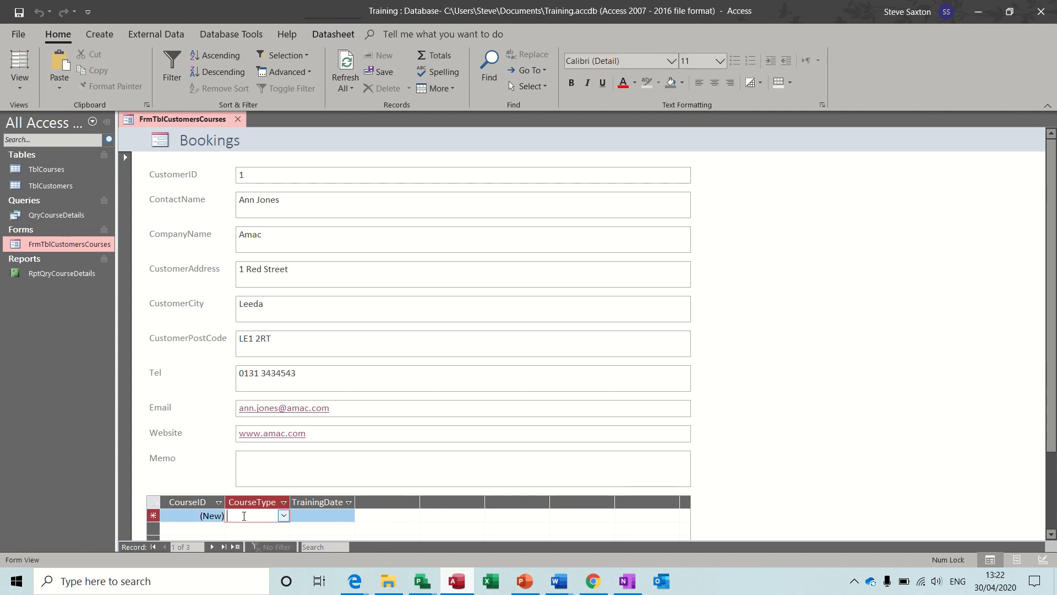
left_click(284, 516)
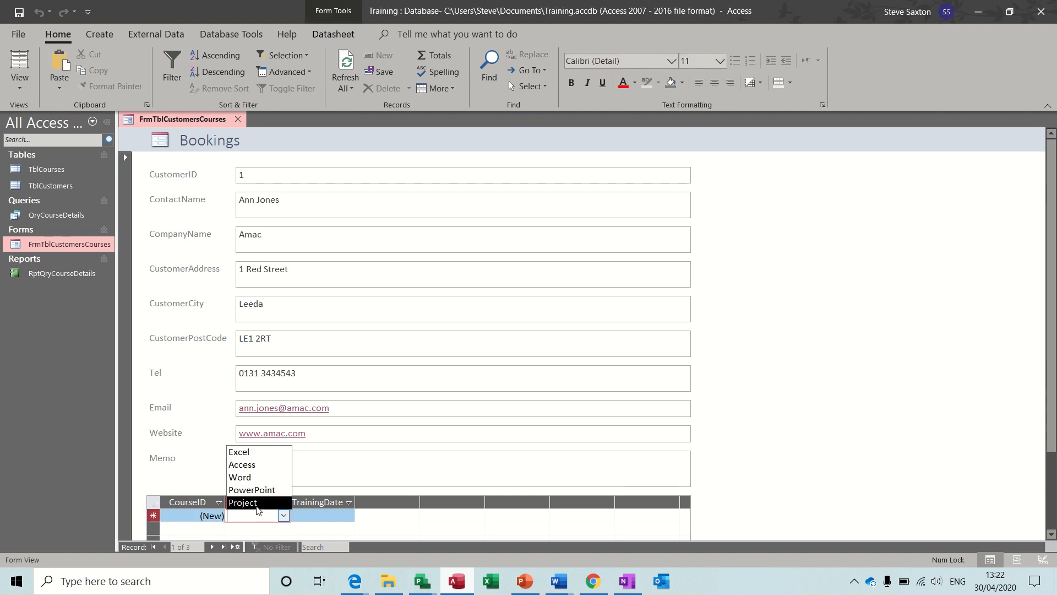
left_click(264, 488)
left_click(304, 517)
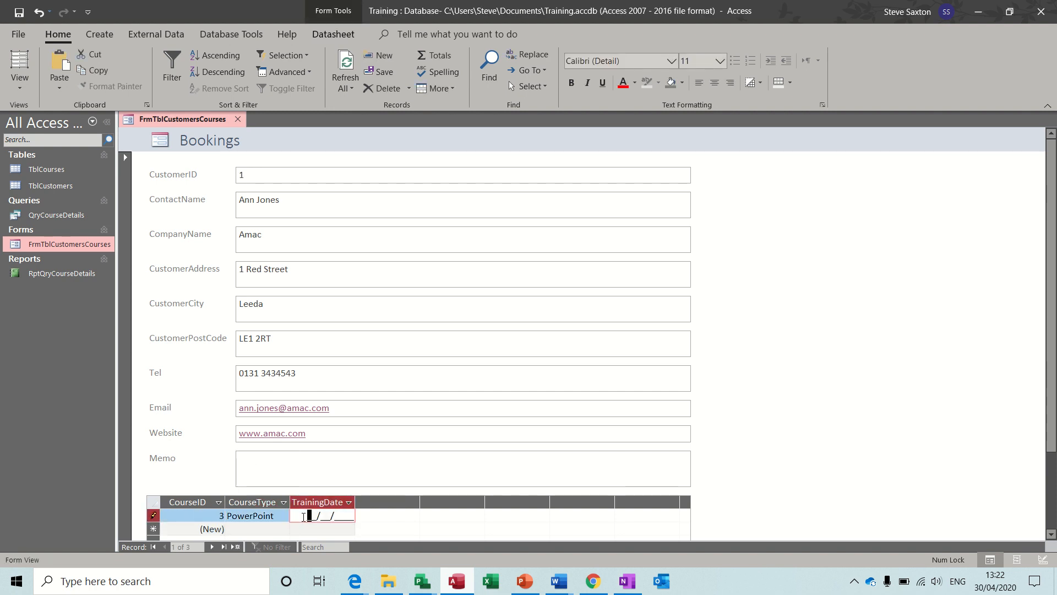
key("ctrl+semicolon")
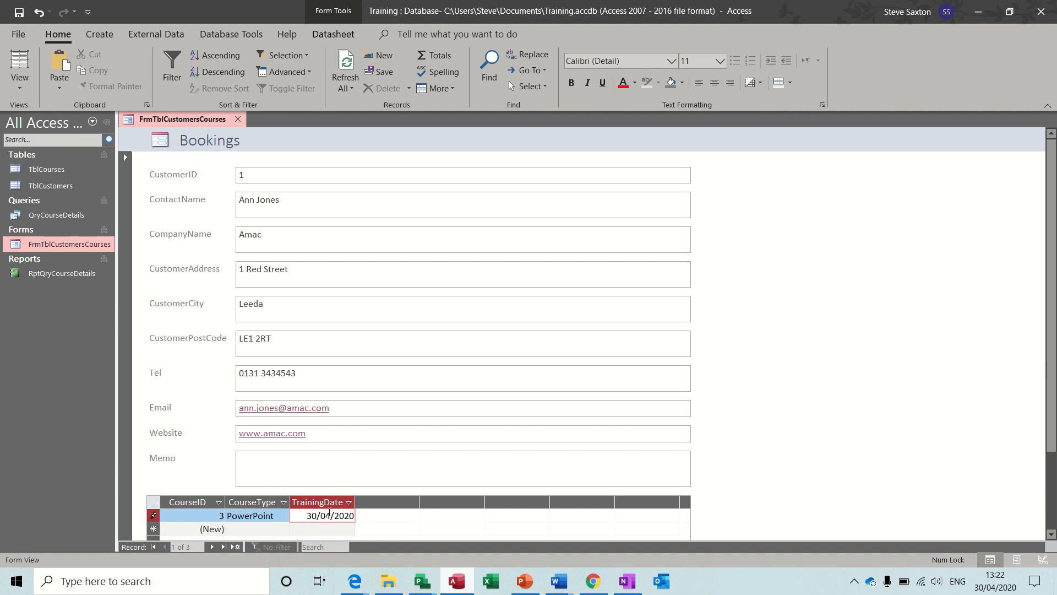
key("Tab")
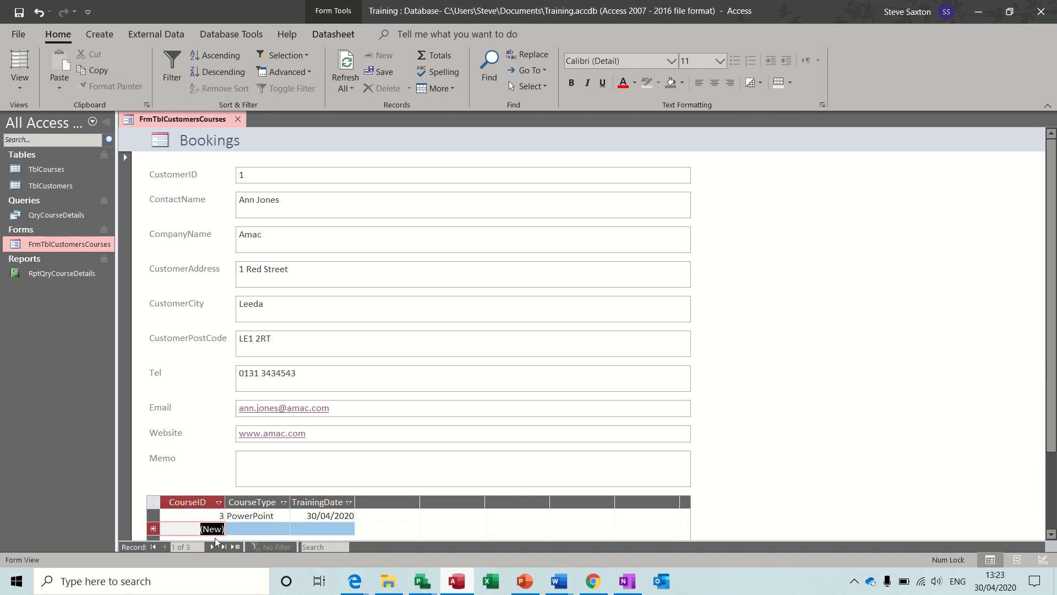
Book an Access course on 01/06/2020 for the next customer, then close the form
left_click(212, 546)
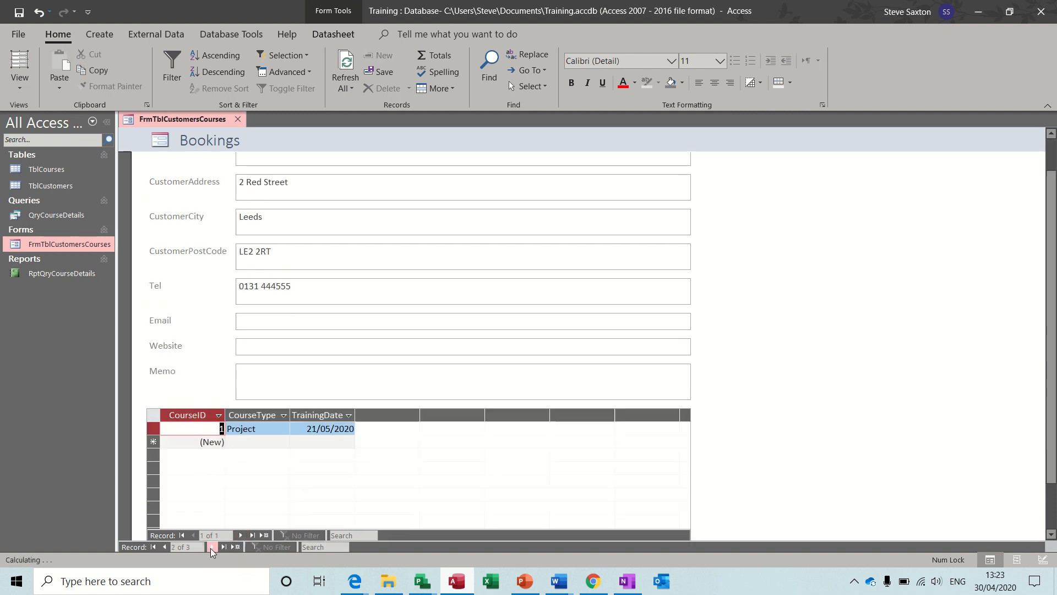
left_click(245, 441)
left_click(283, 442)
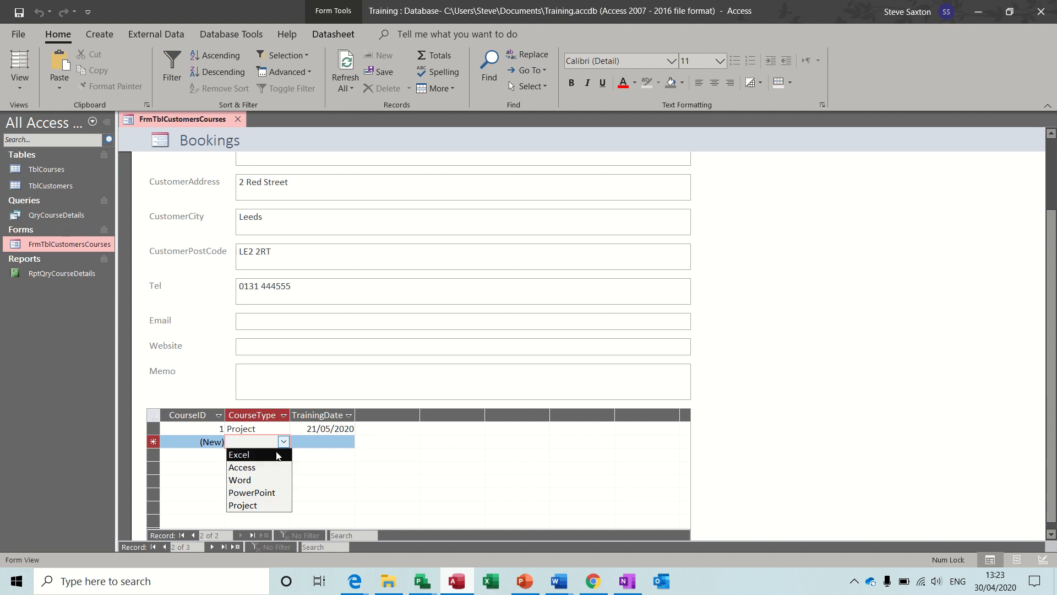
left_click(272, 468)
left_click(308, 443)
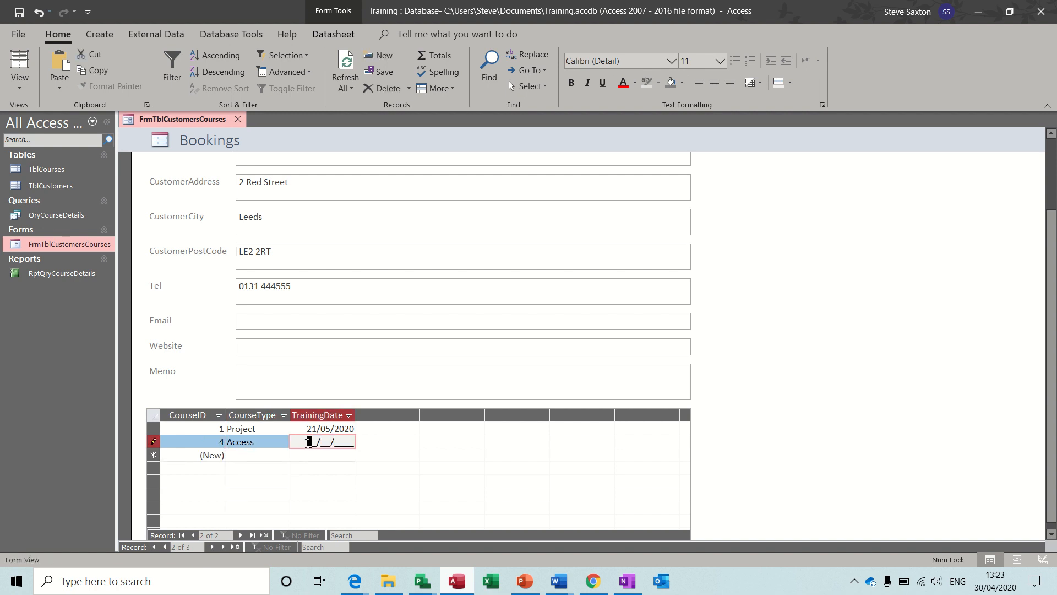
type("01/06/2020")
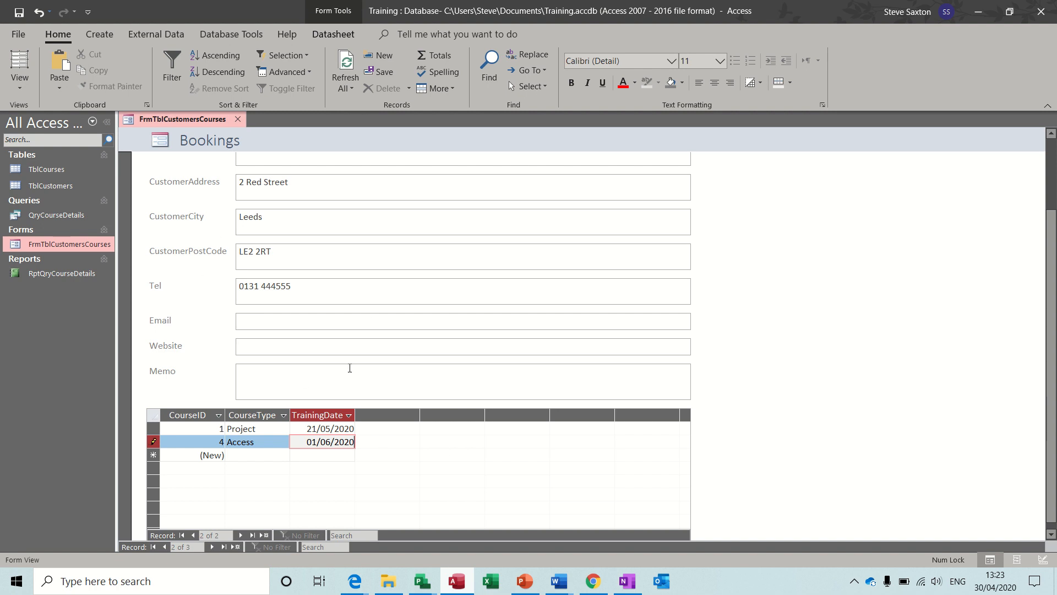
left_click_drag(1052, 304, 1052, 229)
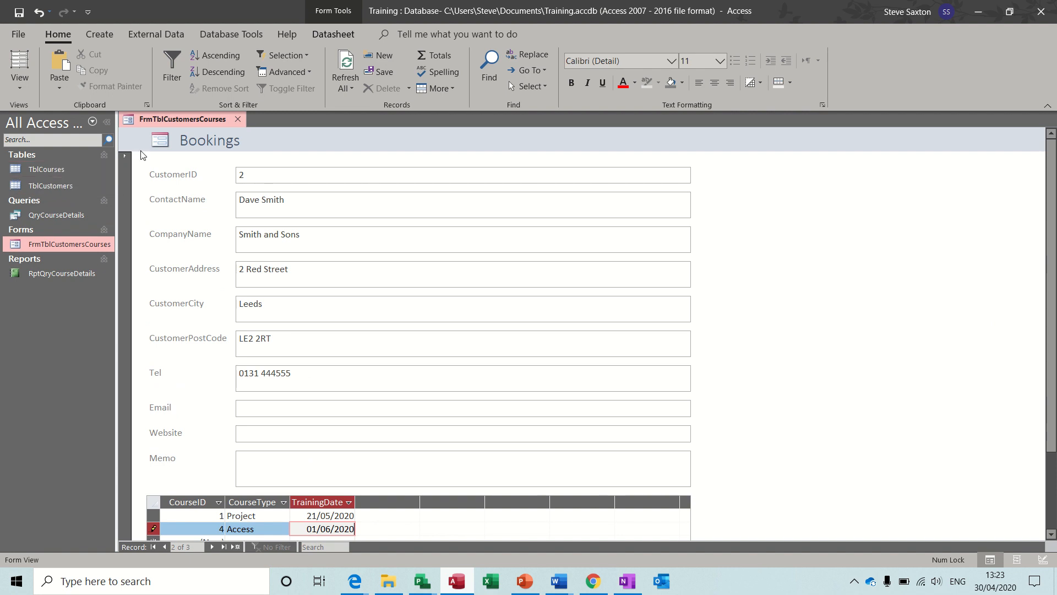
left_click(240, 119)
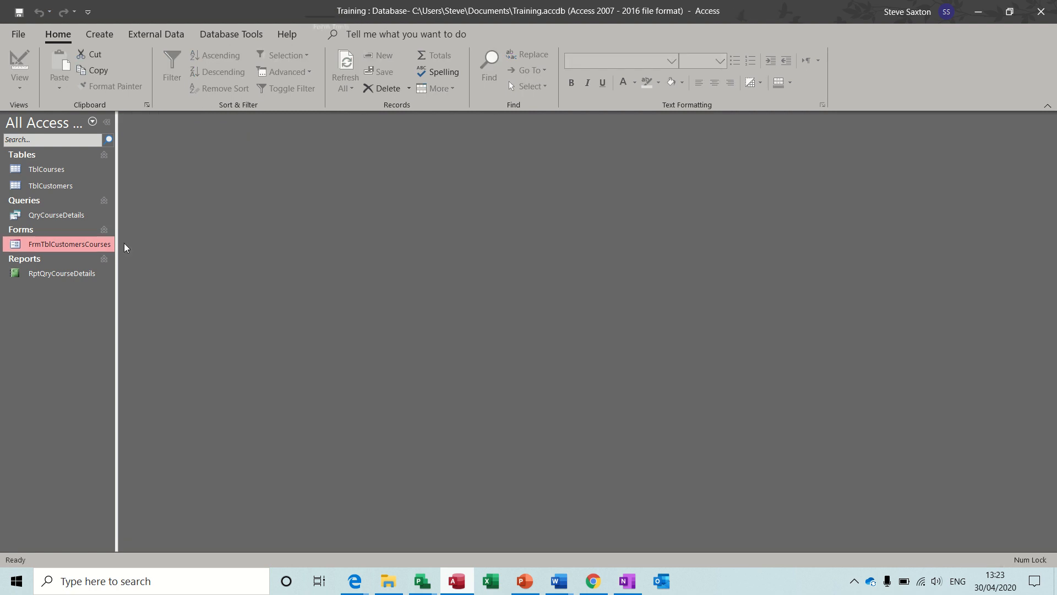
left_click(61, 276)
double_click(62, 276)
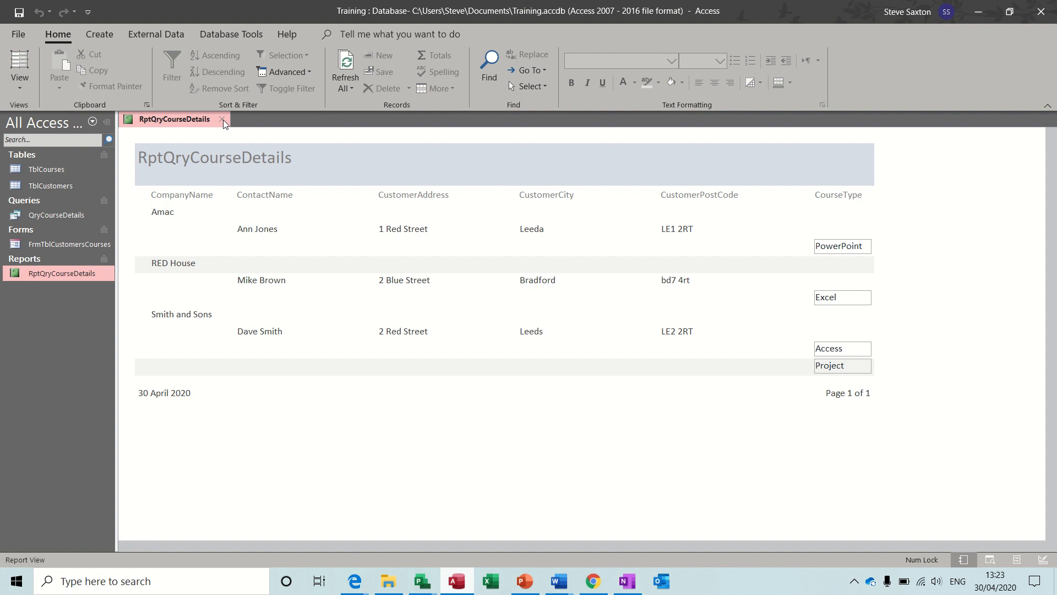
left_click(222, 119)
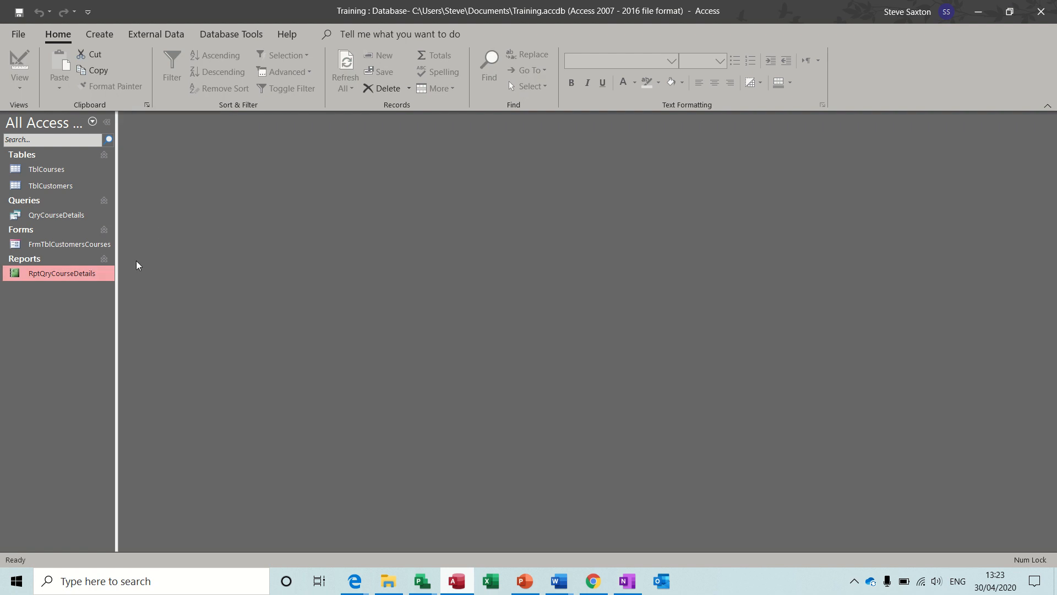
left_click(53, 244)
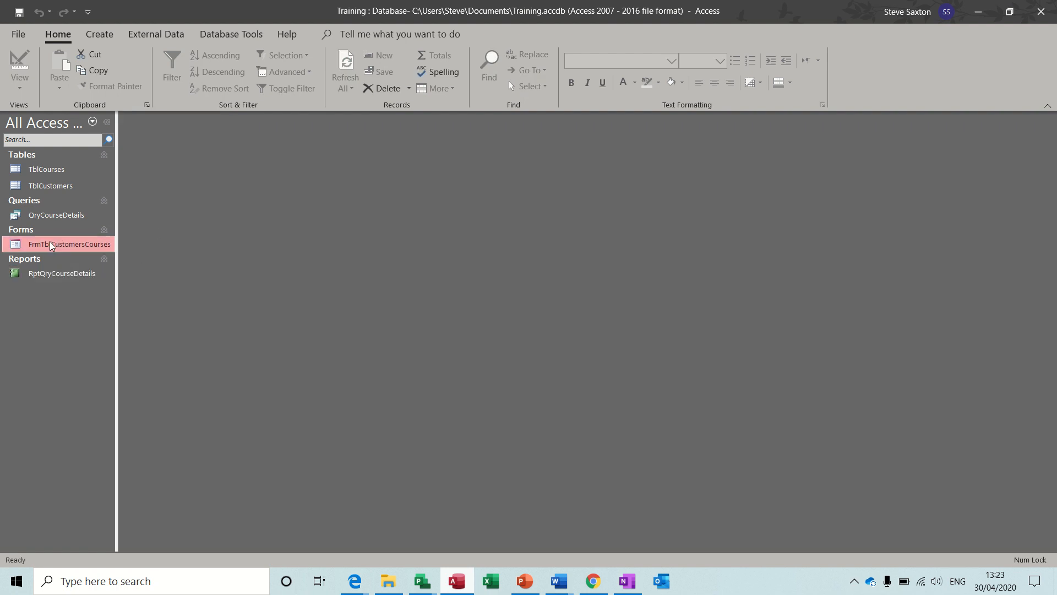
Start a blank form in Design View and draw a button that opens FrmTblCustomersCourses
left_click(101, 34)
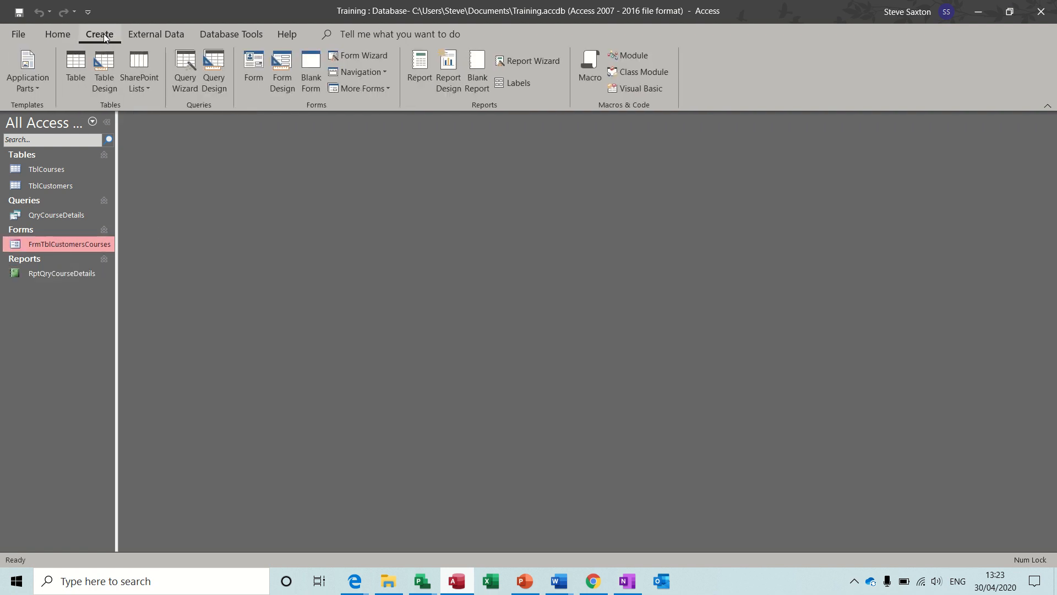
left_click(282, 70)
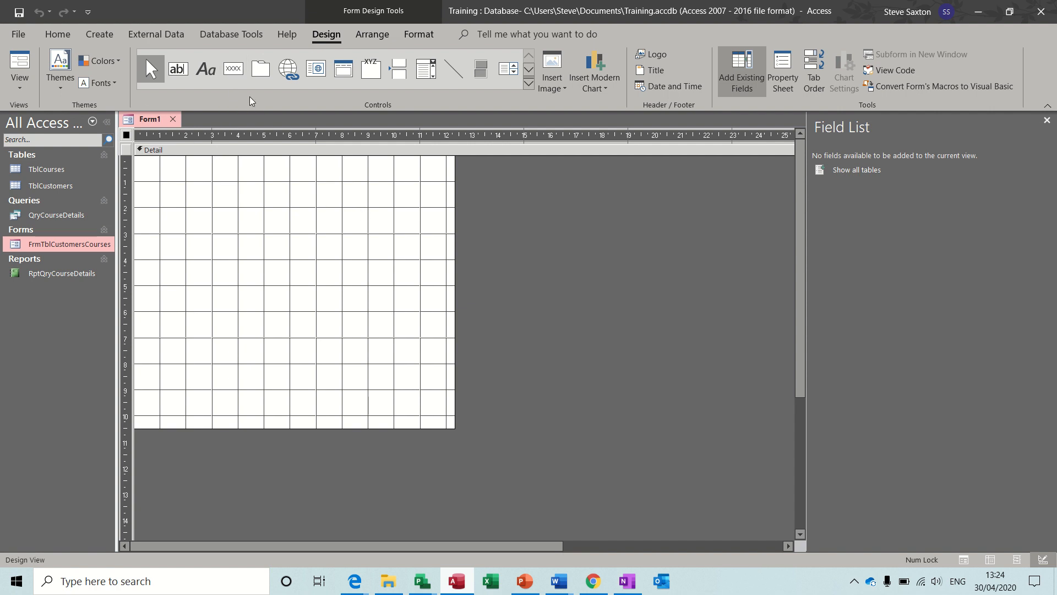
left_click(233, 68)
left_click_drag(183, 178, 256, 205)
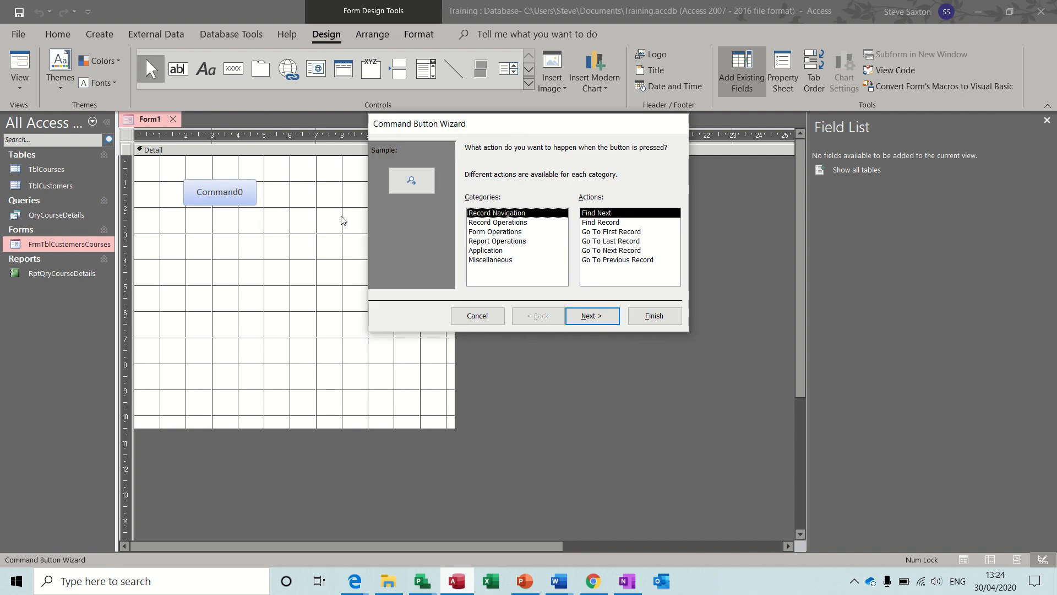
left_click(529, 234)
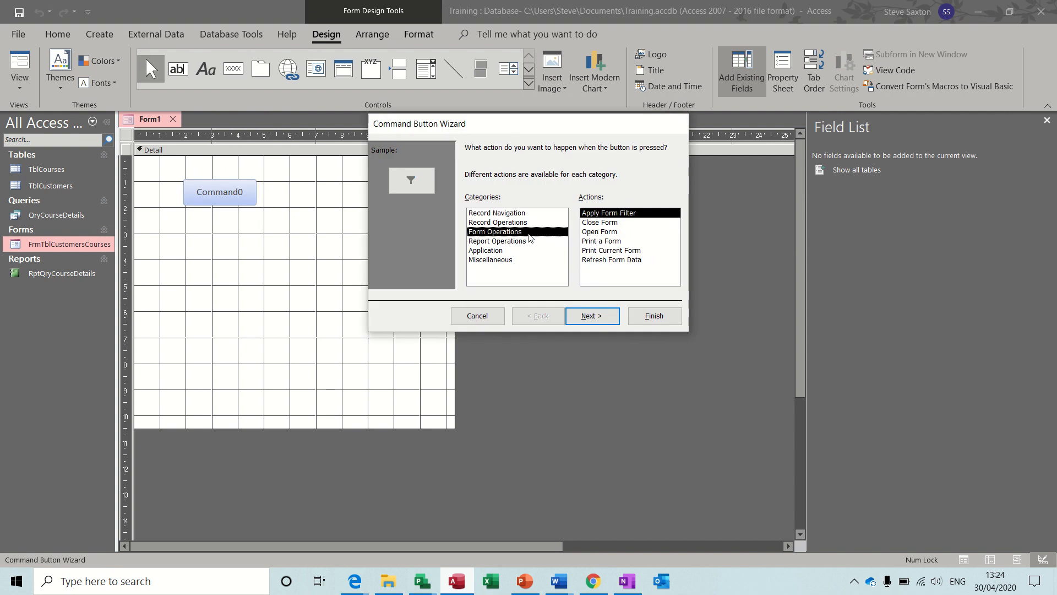
left_click(602, 231)
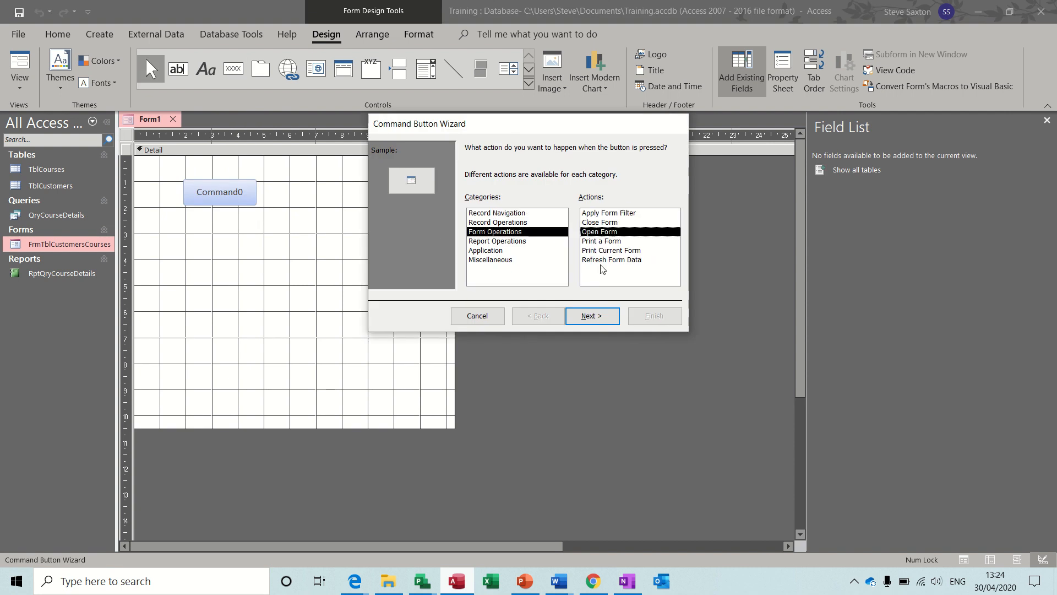
left_click(592, 316)
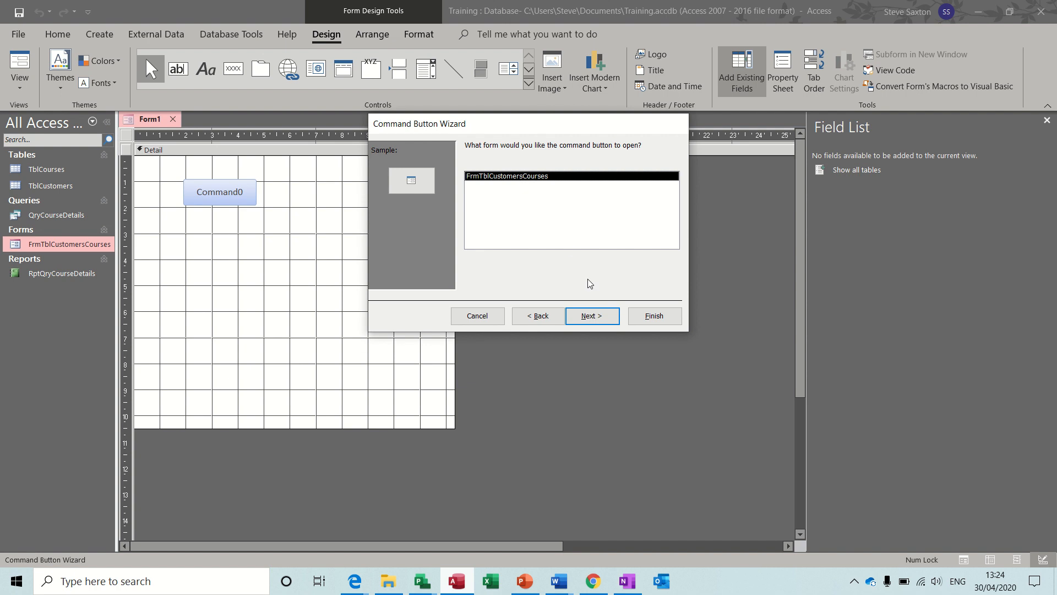
left_click(595, 321)
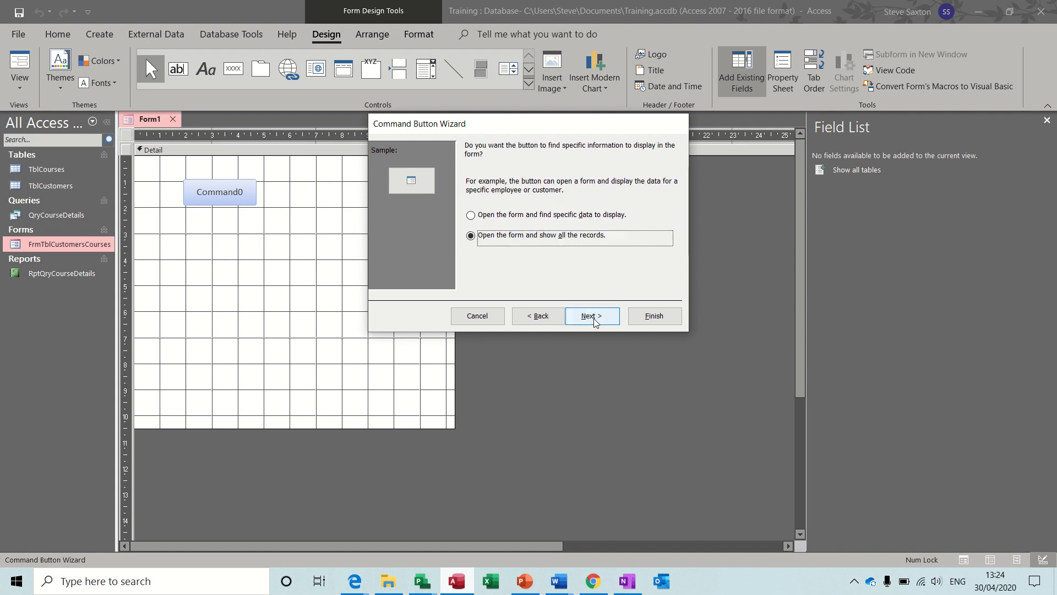
Have the button show all records and caption it 'Open Form Customers'
left_click(497, 216)
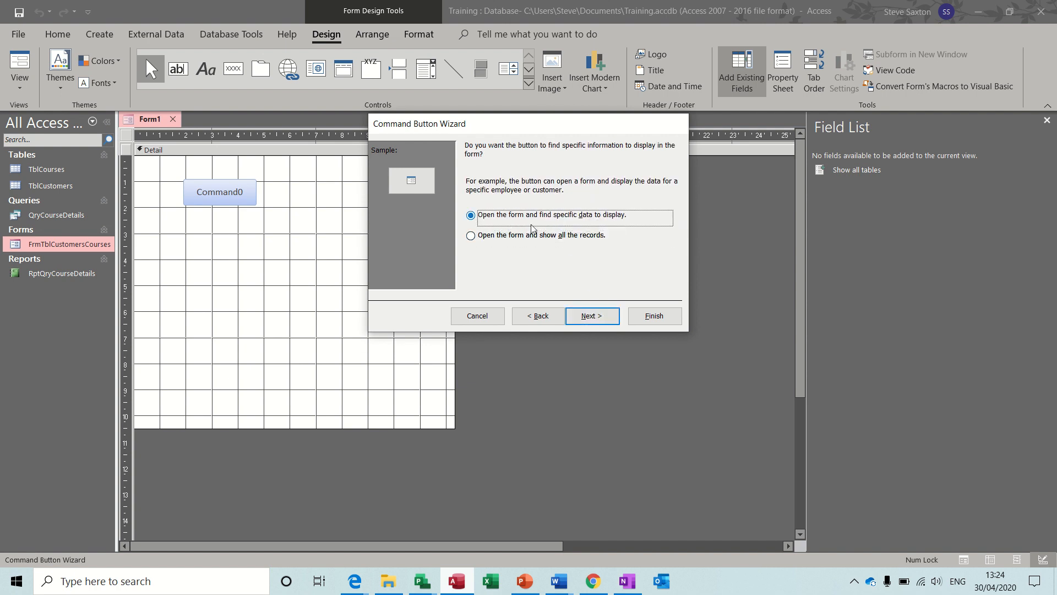
left_click(596, 321)
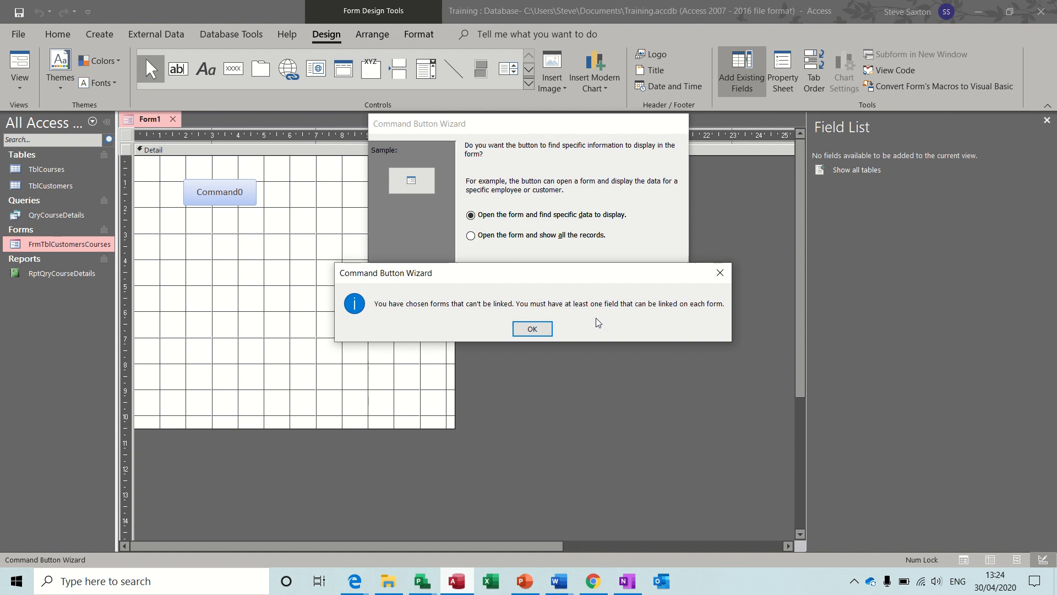
left_click(533, 329)
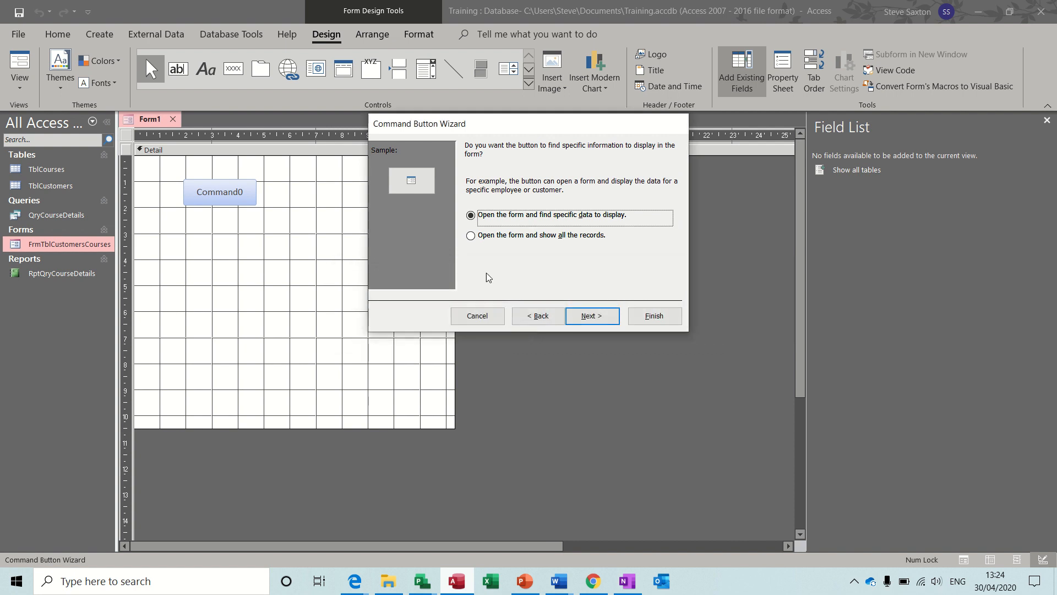
left_click(470, 236)
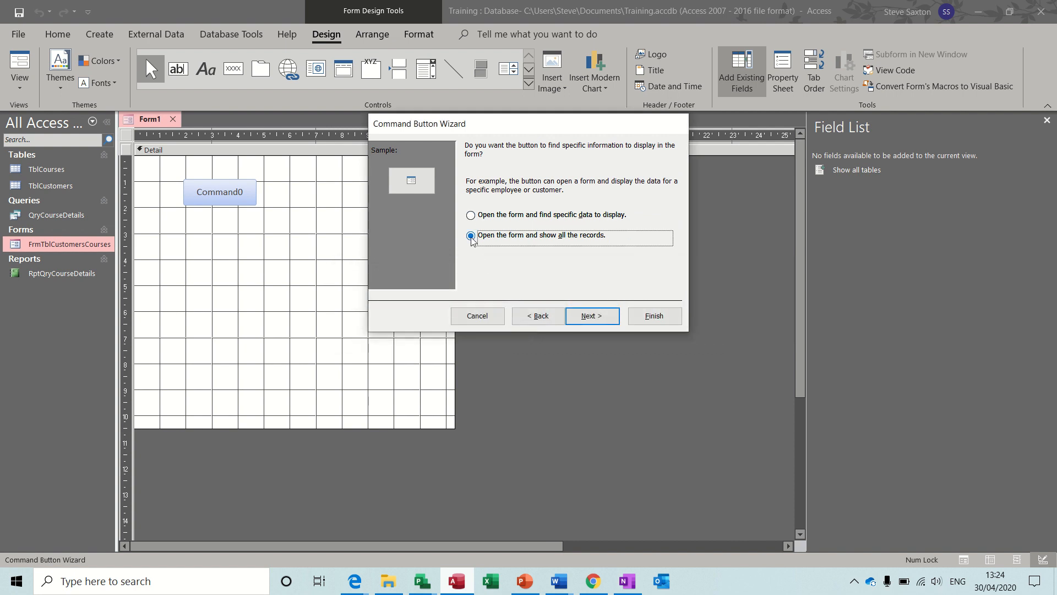
left_click(592, 320)
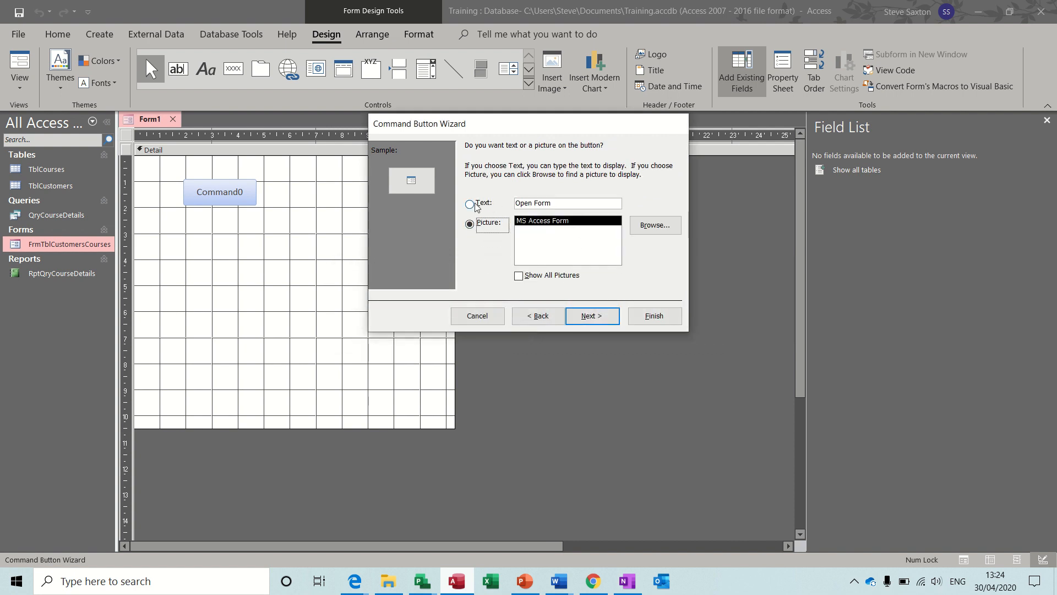
left_click(470, 204)
left_click(563, 207)
type("C")
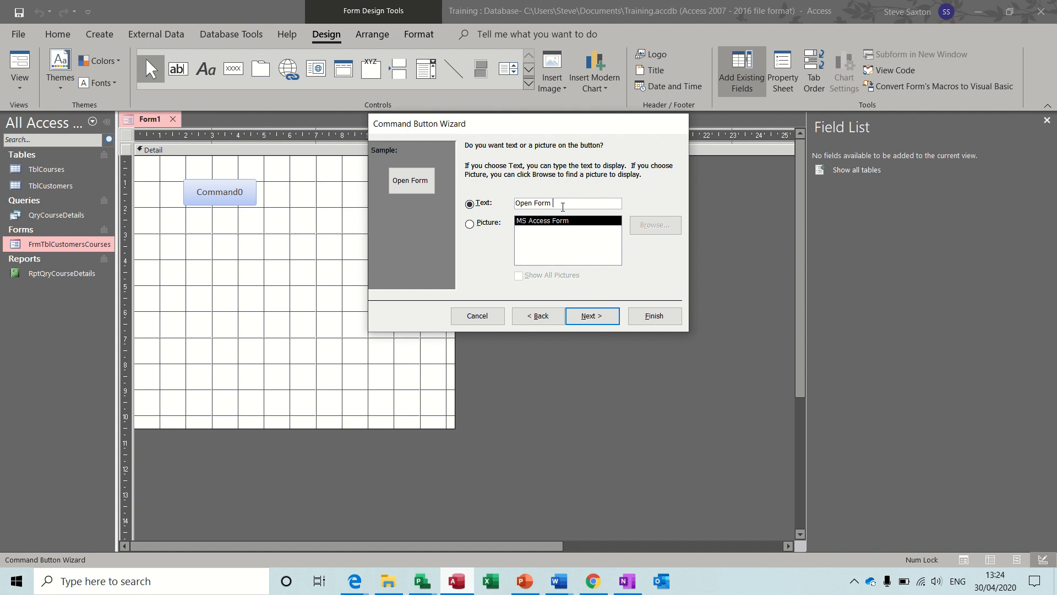
type("ustomers")
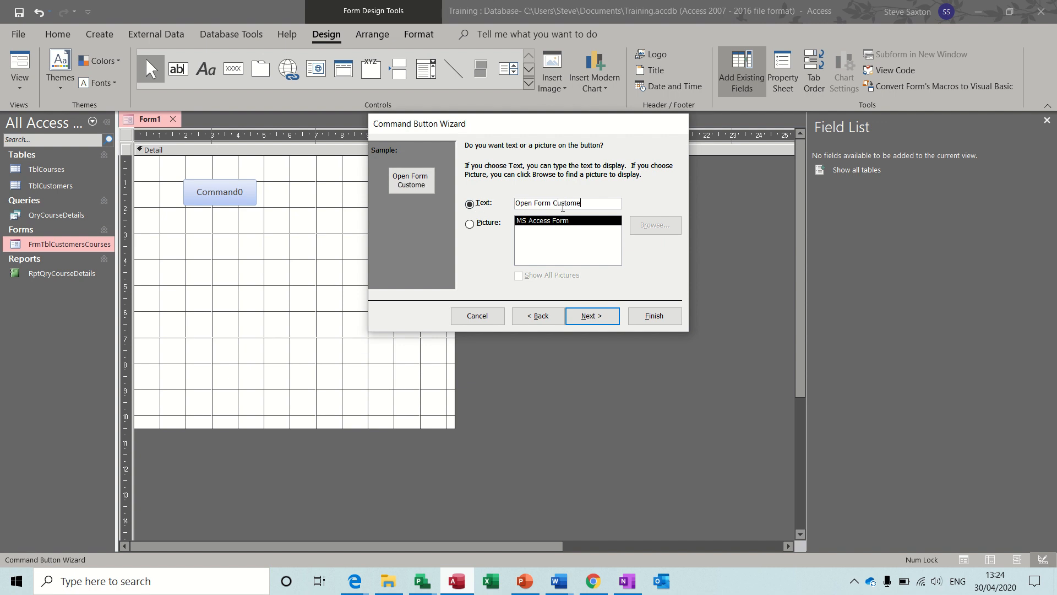
left_click(642, 317)
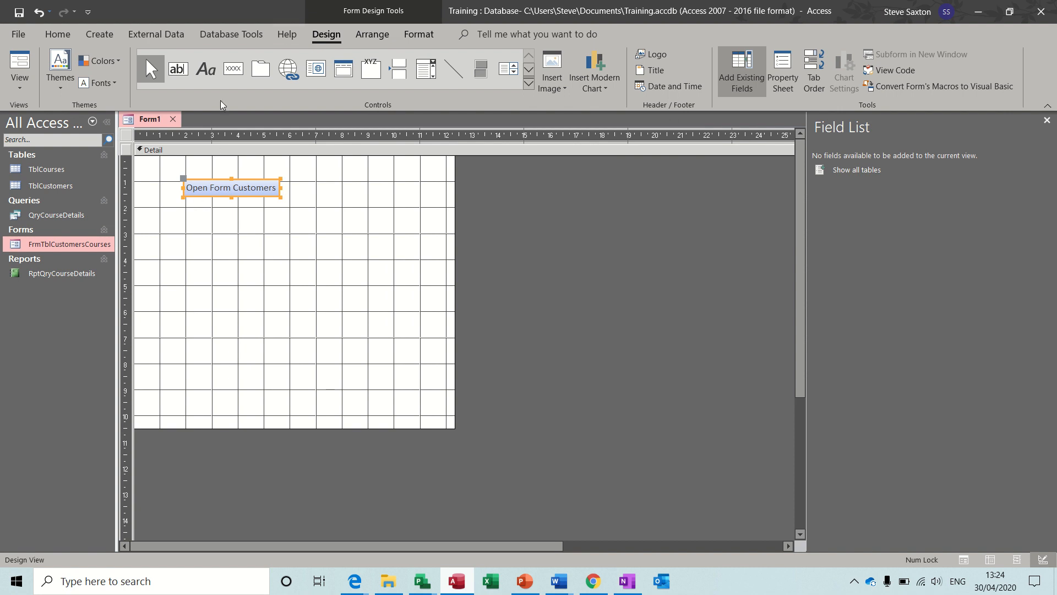
left_click(232, 79)
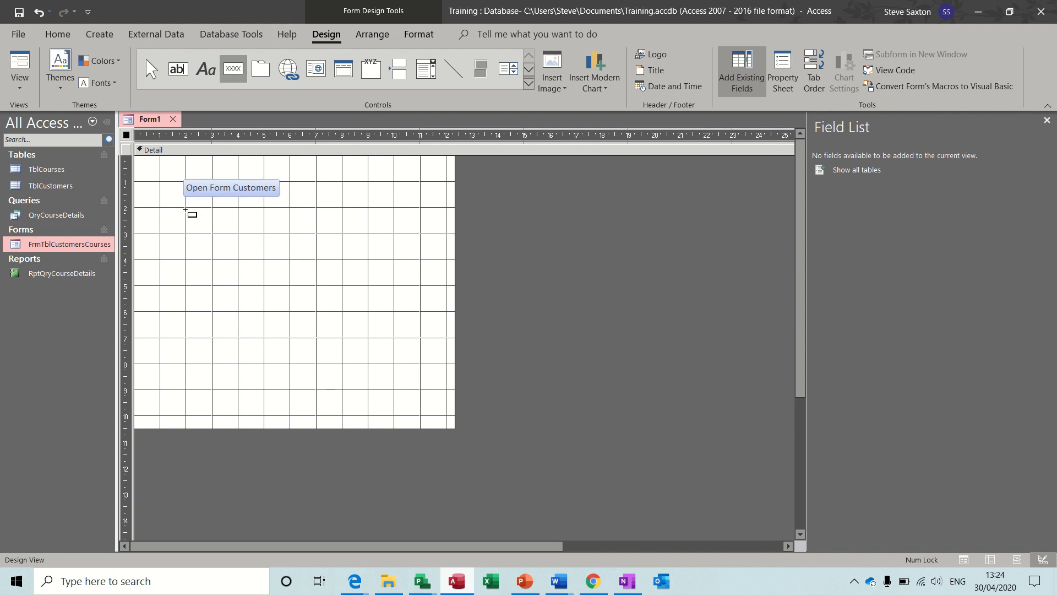
Draw a second button that previews RptQryCourseDetails, captioned 'Preview Course Details'
left_click_drag(186, 208, 280, 236)
left_click(486, 243)
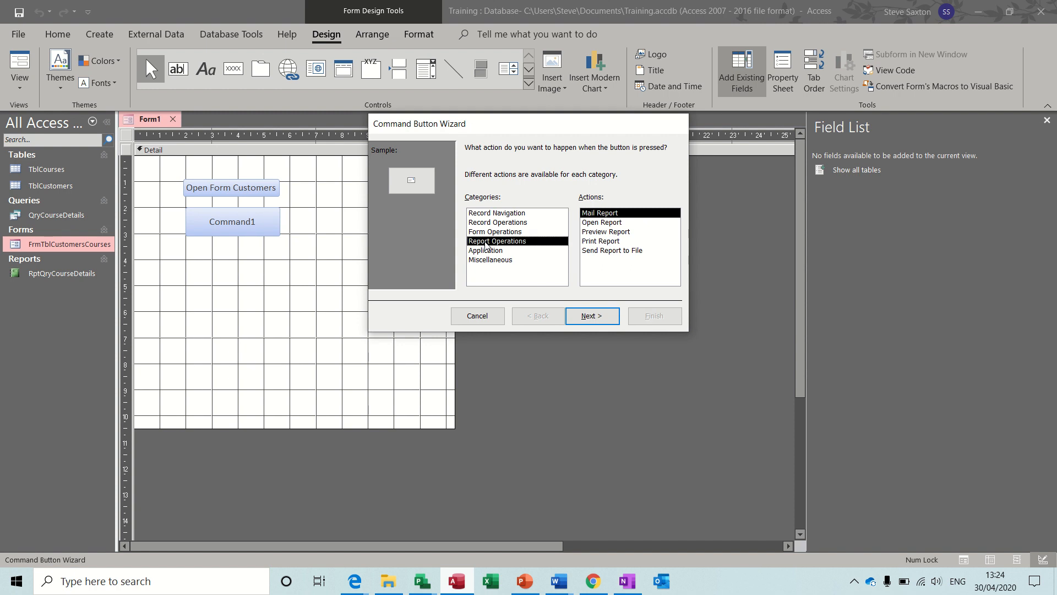
left_click(601, 232)
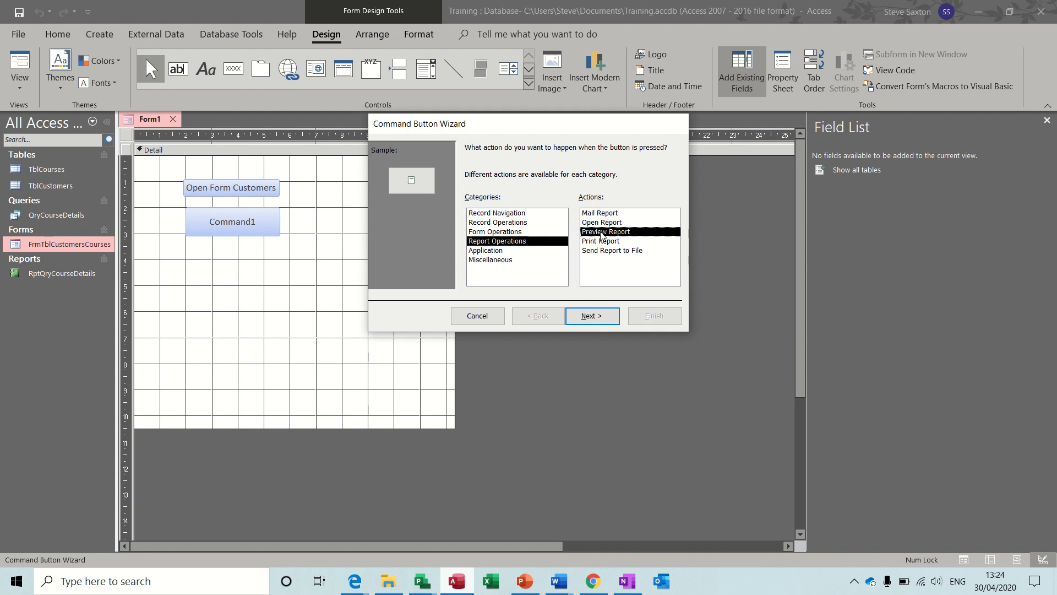
left_click(589, 317)
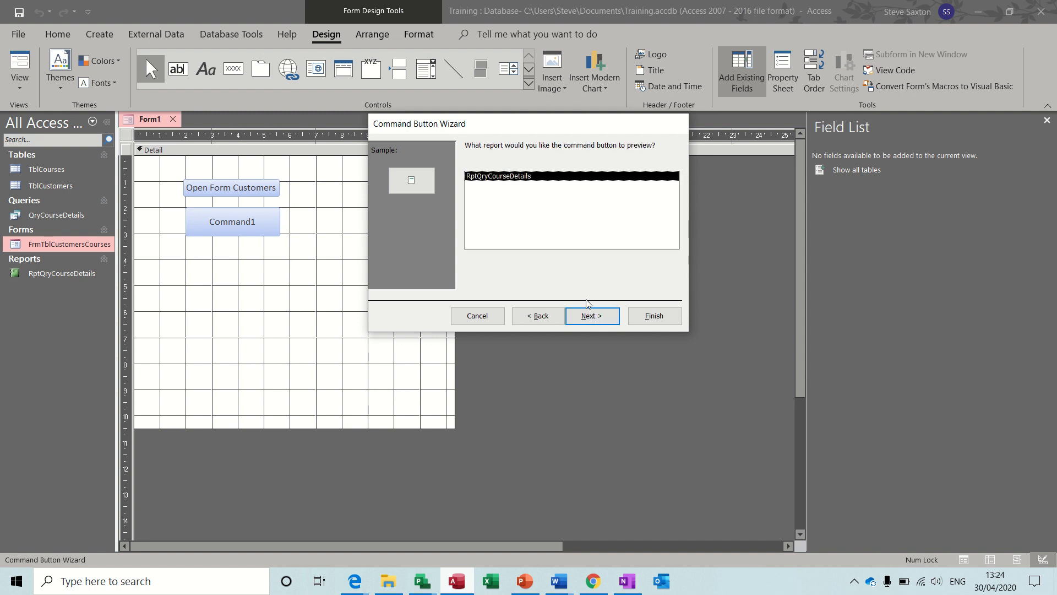
left_click(592, 316)
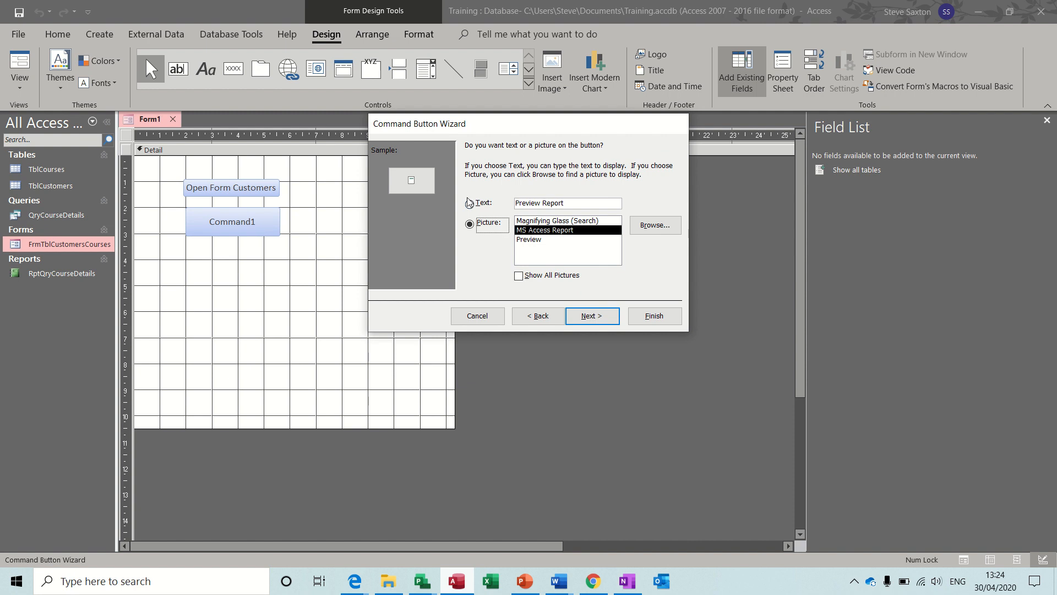
left_click(478, 203)
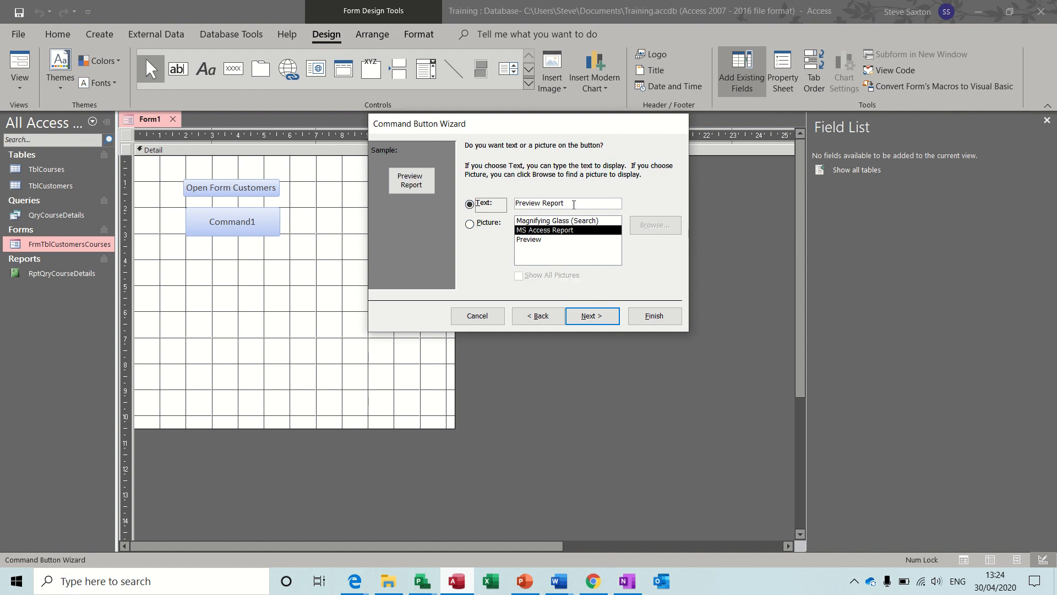
double_click(557, 204)
type("Cour")
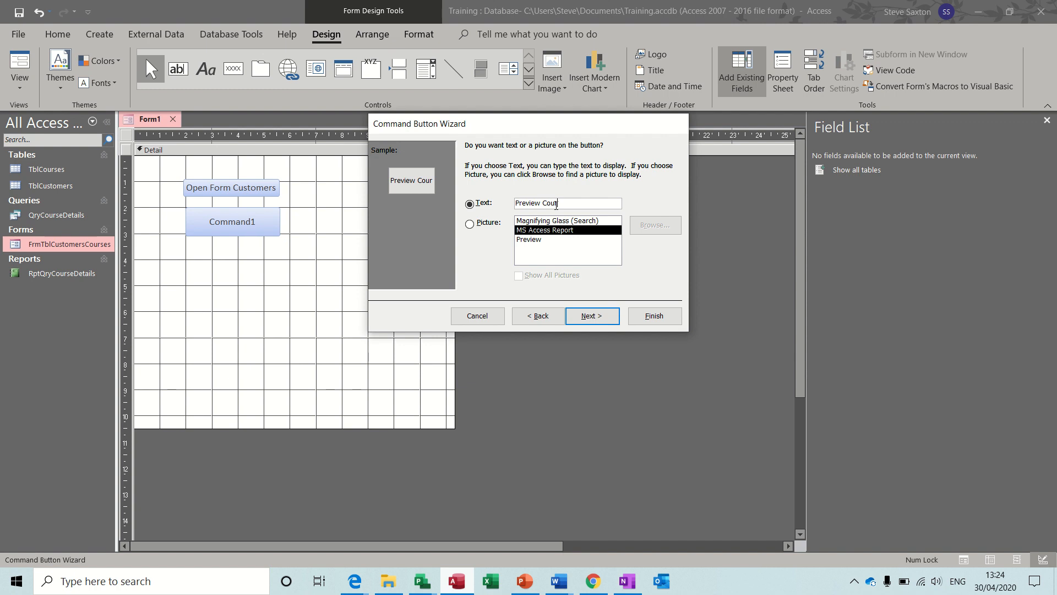
type("se Details")
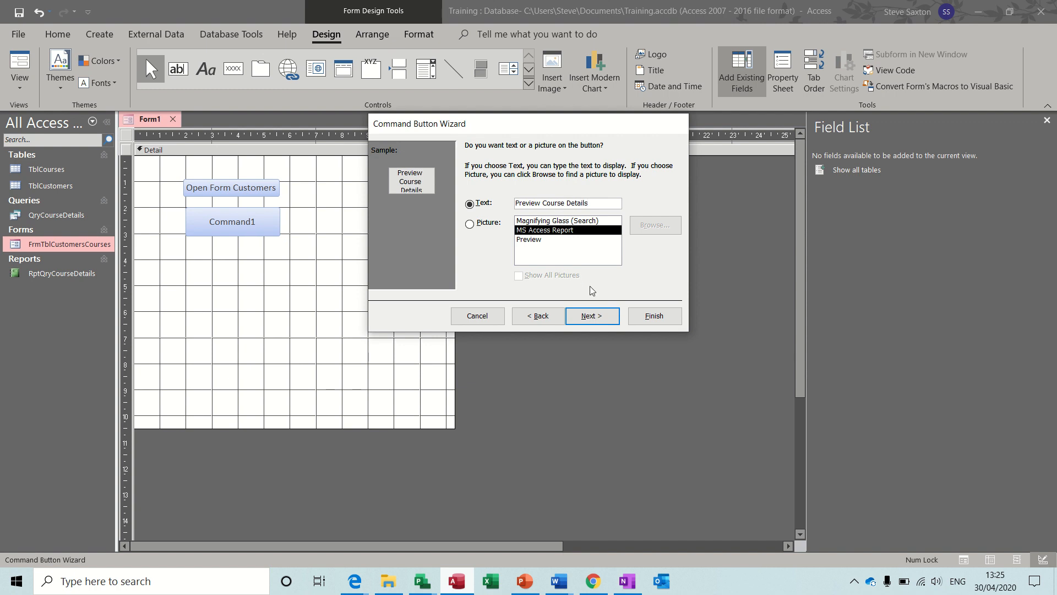
left_click(590, 316)
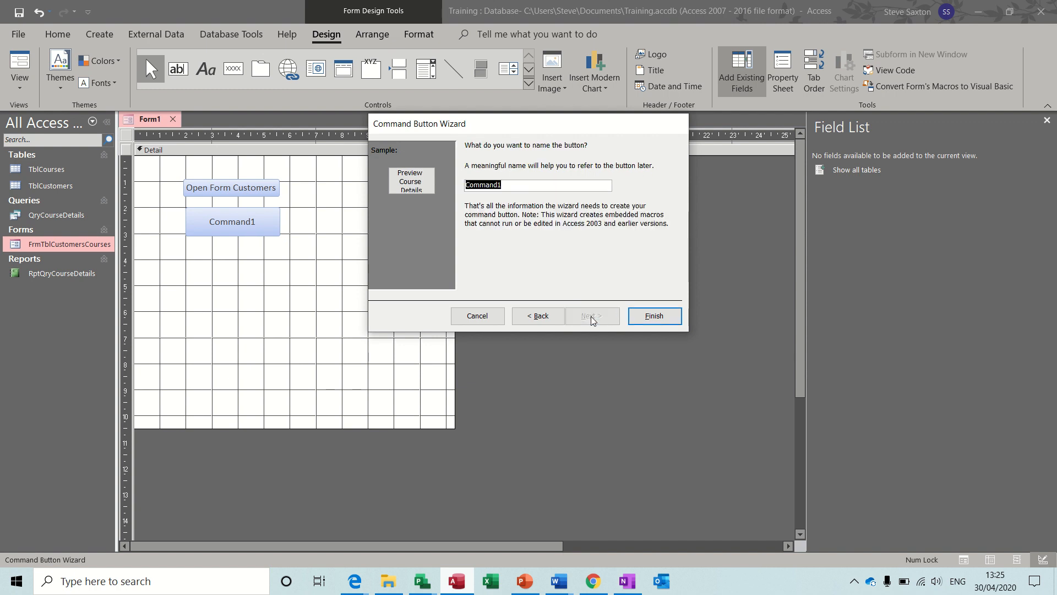
left_click(643, 317)
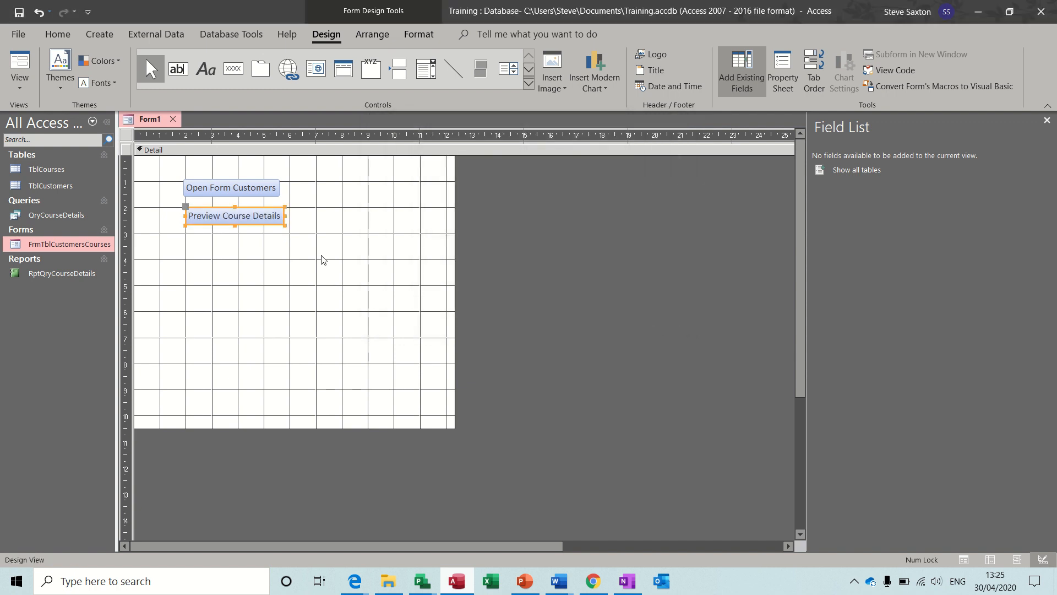
Save the new form as 'Main Menu' and switch it to Form View
left_click(19, 11)
type("Main Menu")
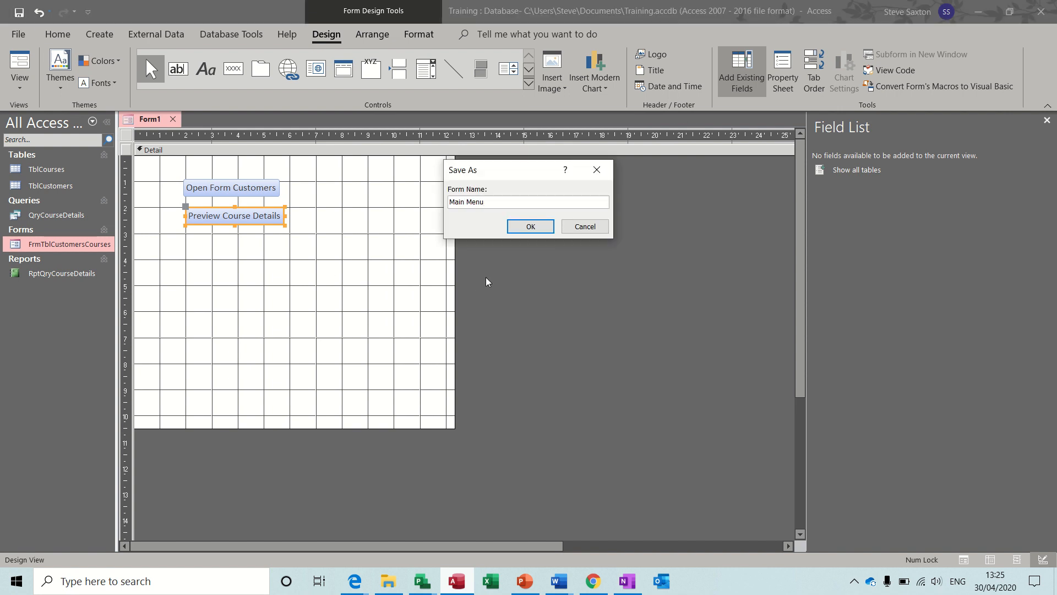
left_click(511, 228)
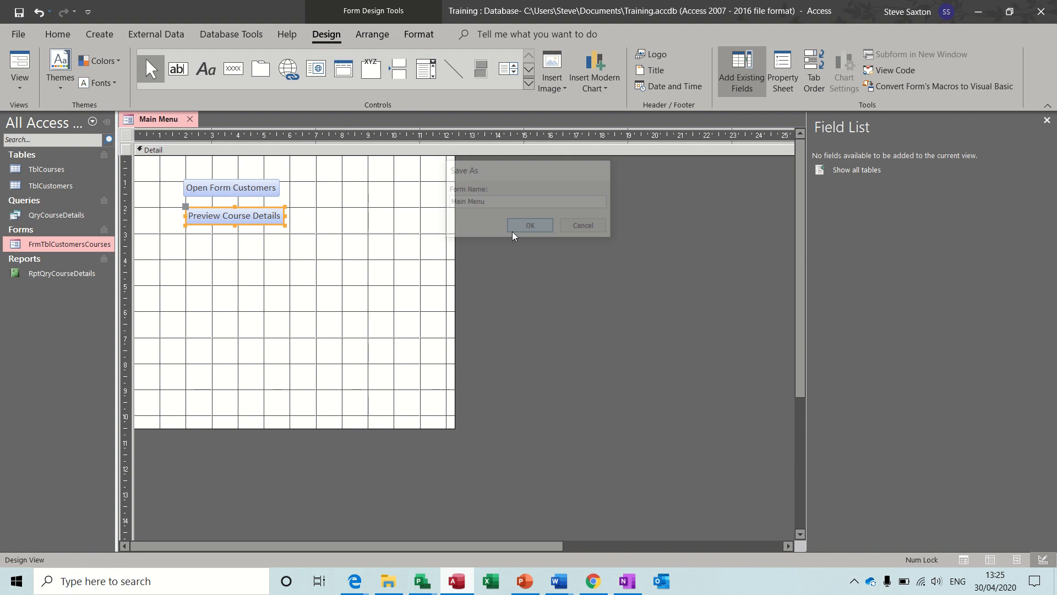
left_click(20, 65)
Open the Bookings form from Main Menu and switch it to Design View
left_click(242, 160)
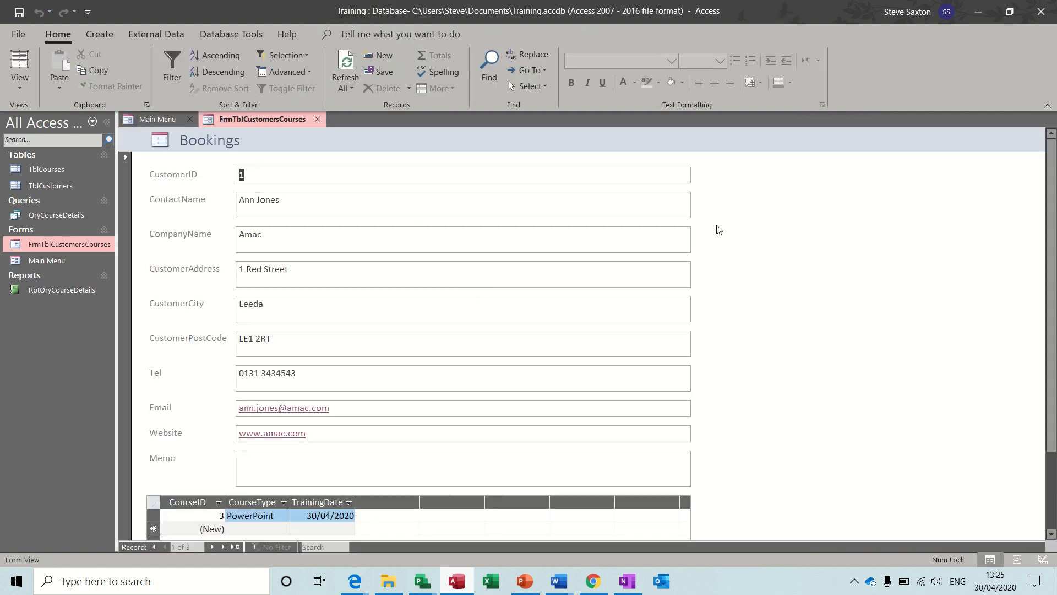
left_click(19, 92)
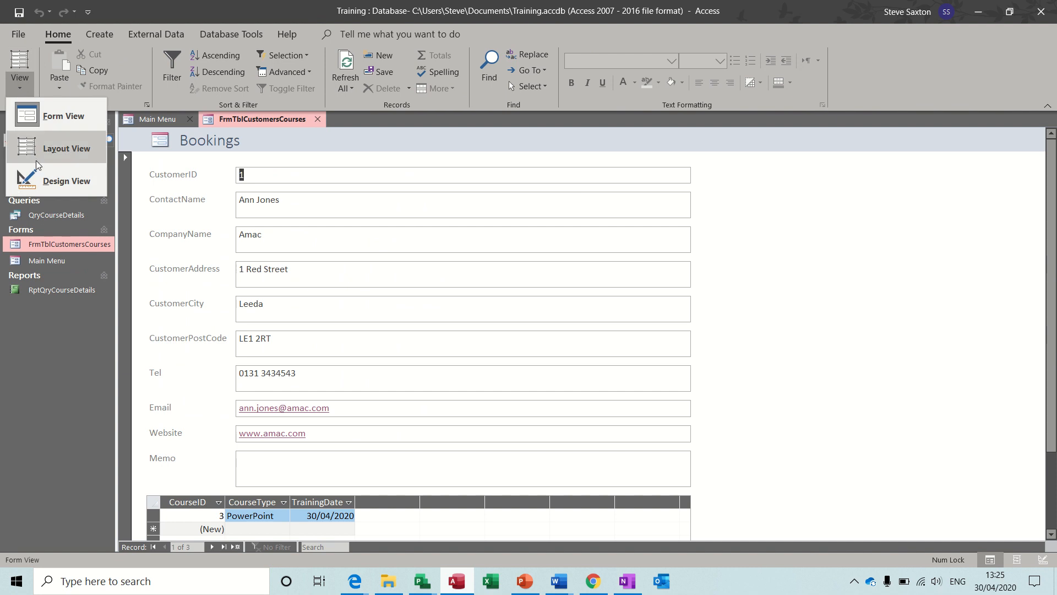
left_click(51, 180)
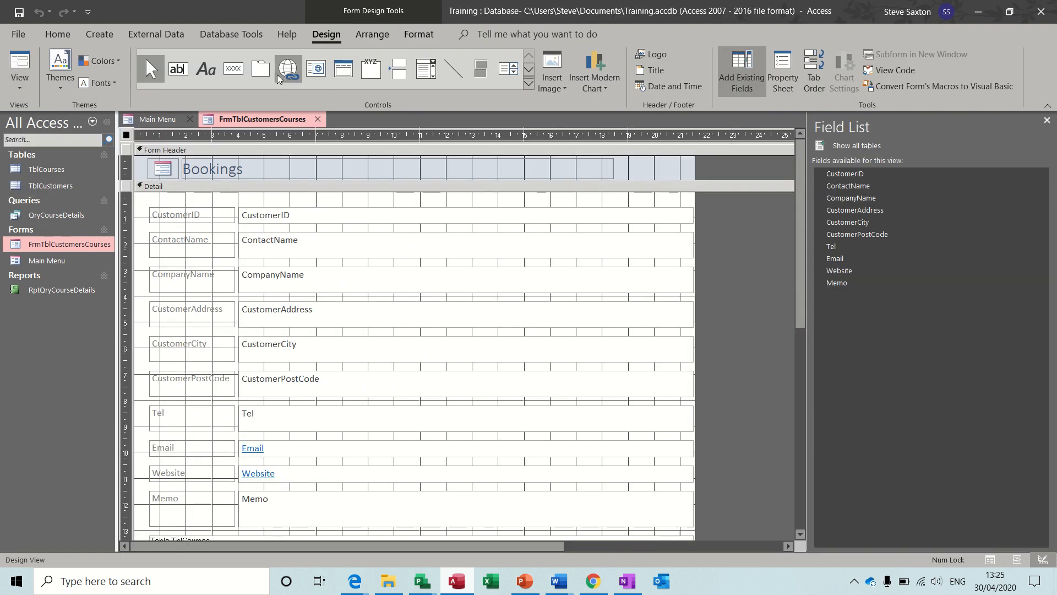
Add an Exit Doorway picture button in the header that closes the form, and test it
left_click(233, 68)
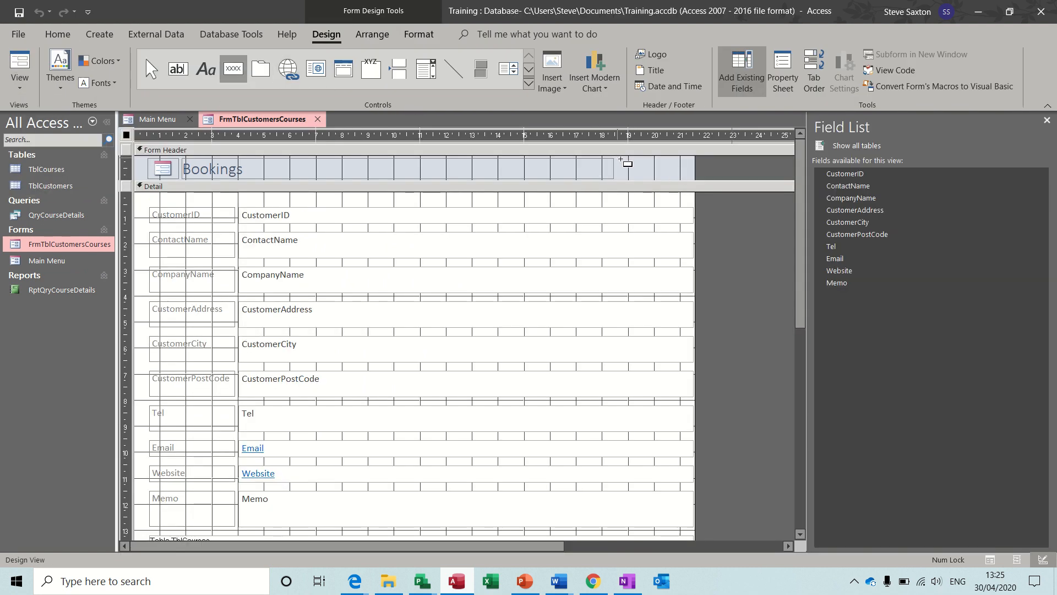
mouse_move(618, 158)
left_mouse_down()
mouse_move(692, 182)
mouse_move(683, 176)
left_mouse_up()
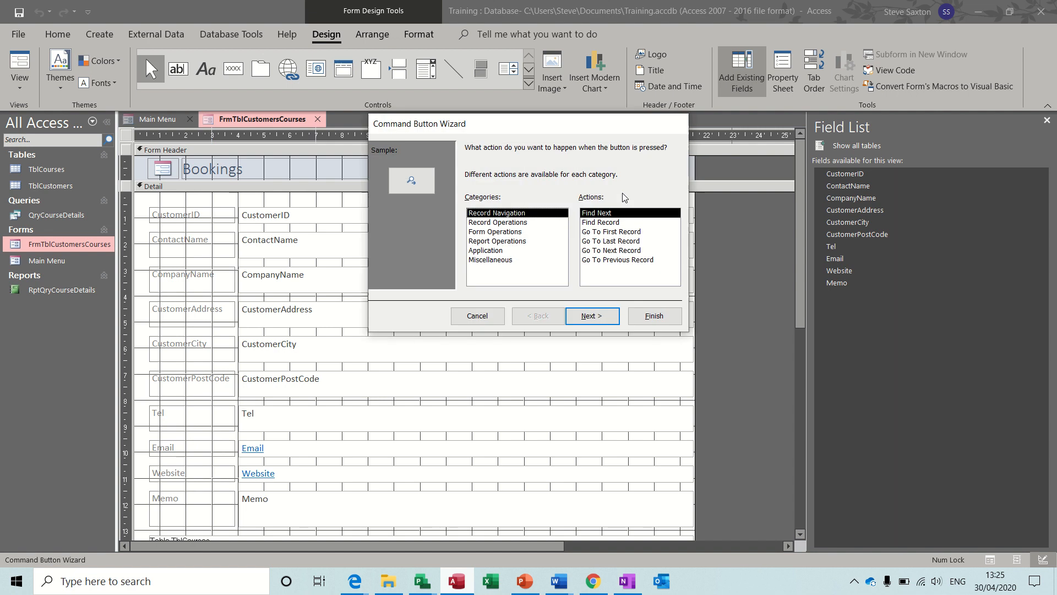
left_click(493, 232)
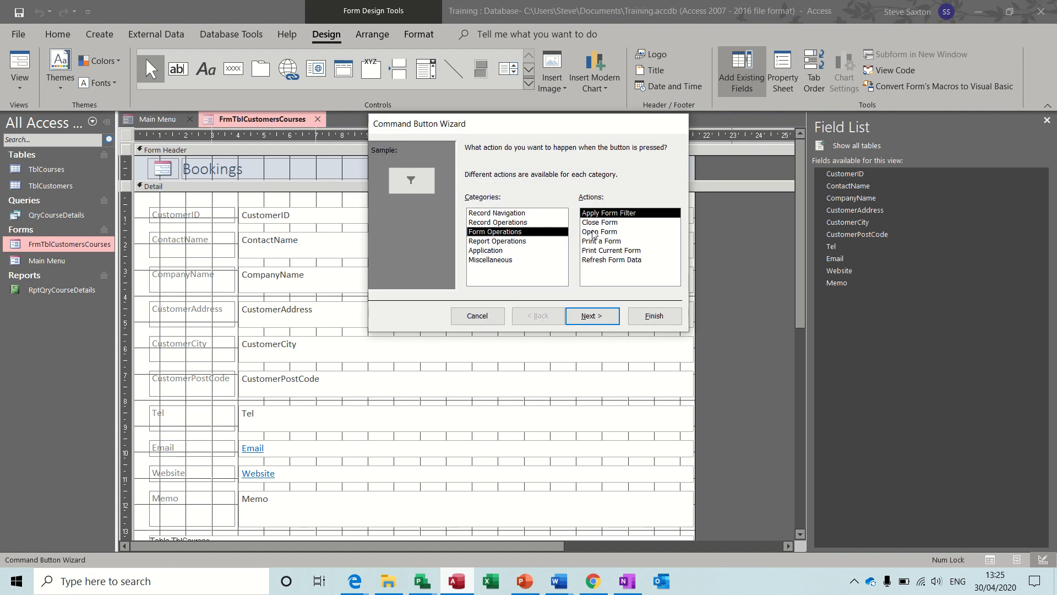
left_click(609, 223)
left_click(602, 314)
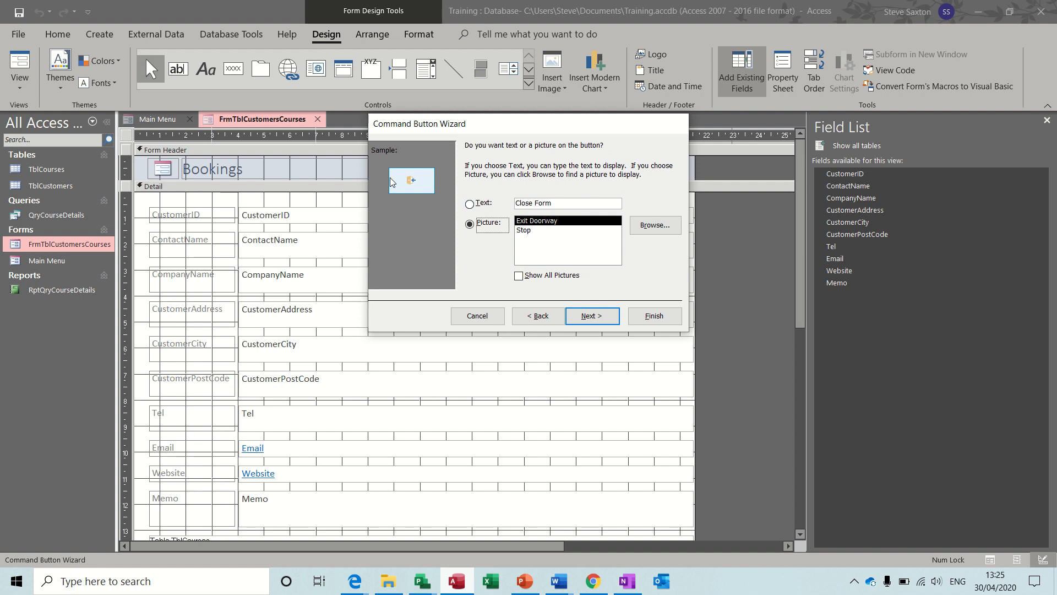
left_click(647, 320)
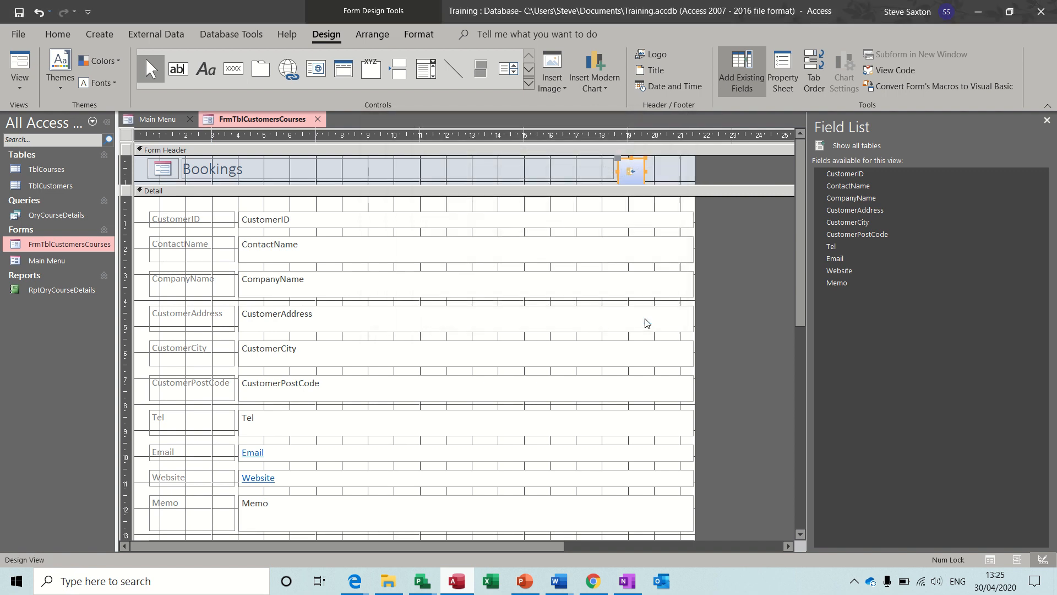
left_click(20, 70)
left_click(625, 147)
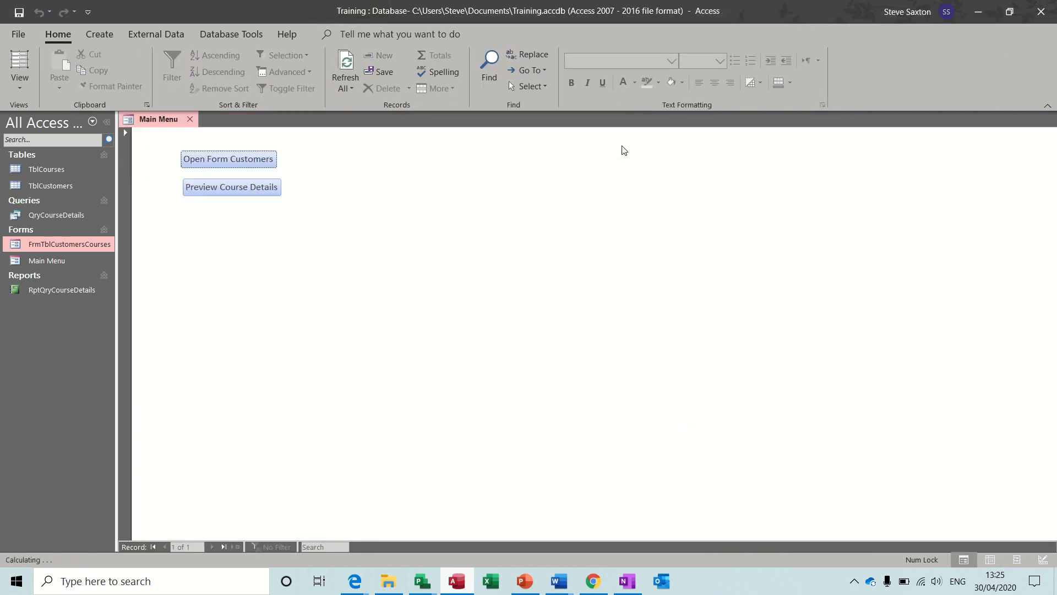
left_click(259, 163)
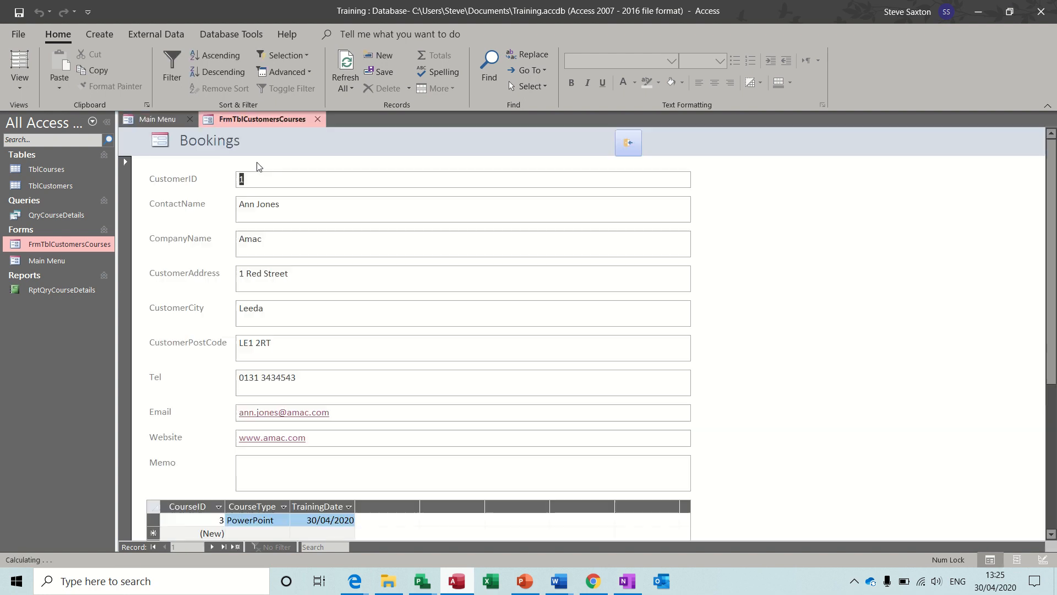
left_click(628, 143)
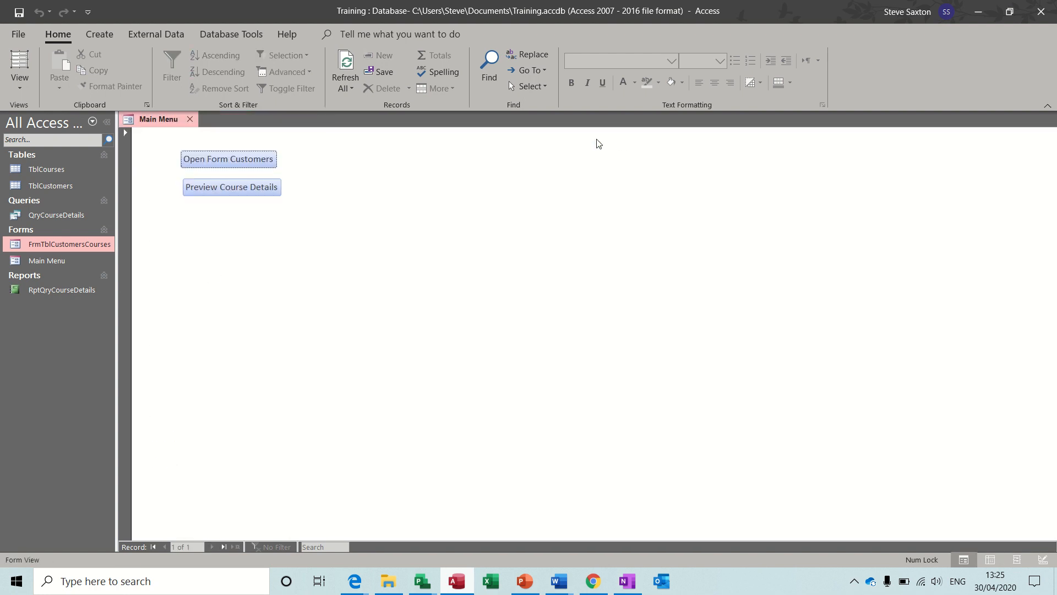
left_click(268, 191)
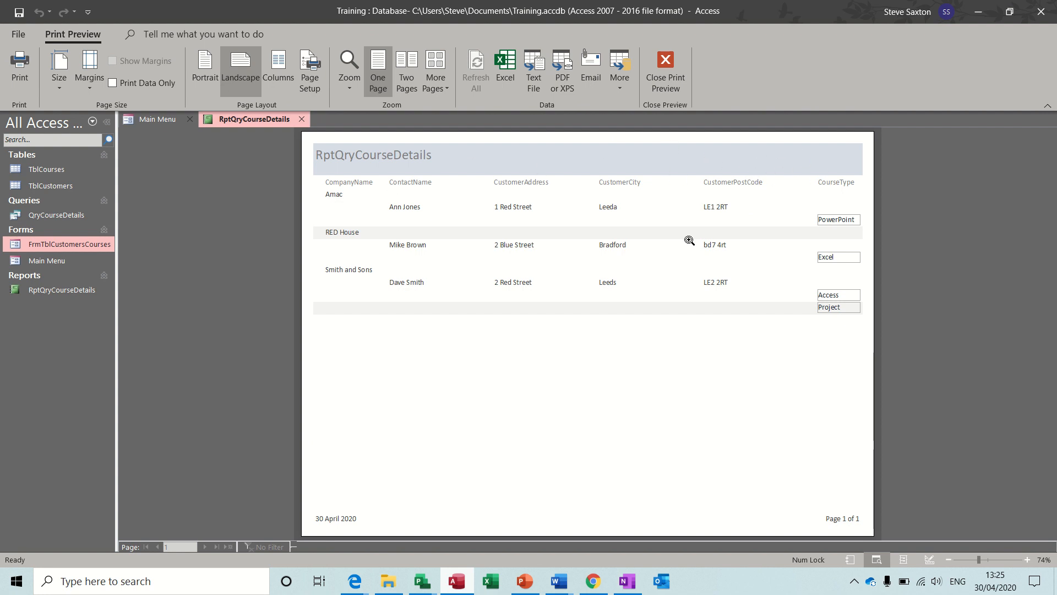
left_click(666, 64)
left_click(223, 158)
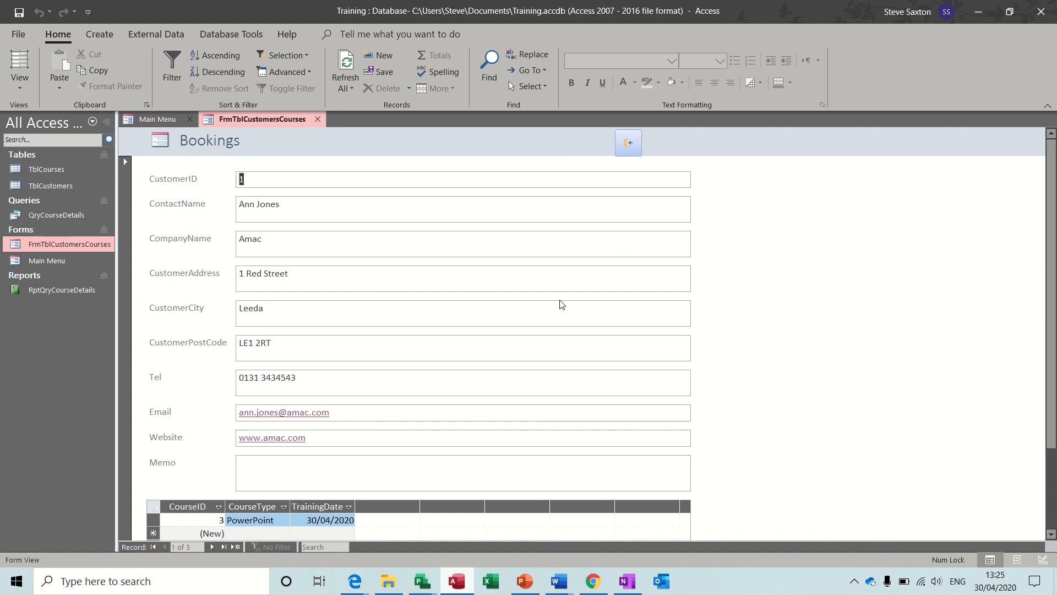
left_click(628, 143)
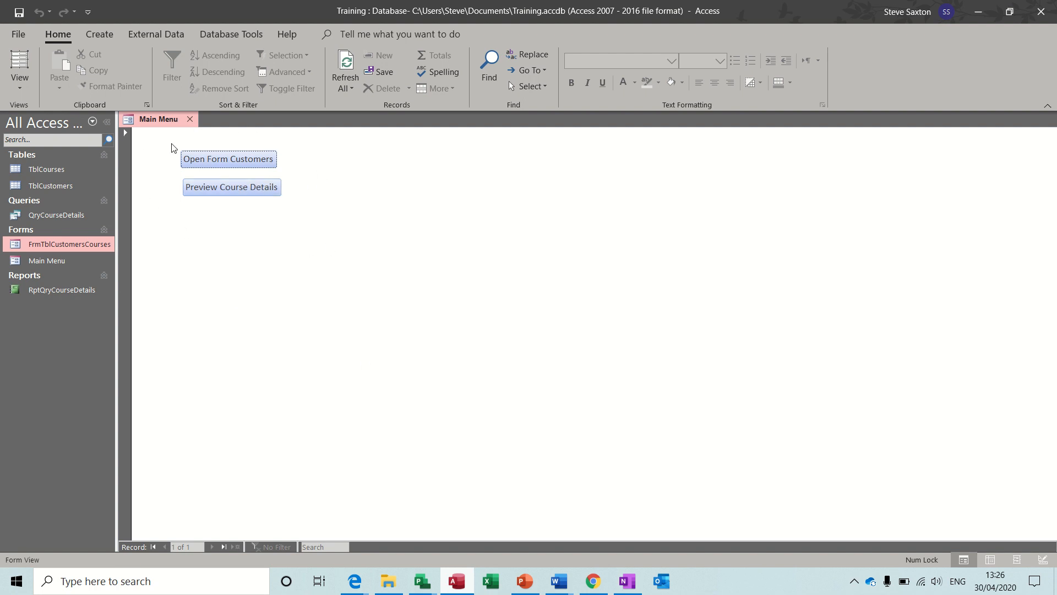
Set the Current Database Display Form to Main Menu and acknowledge the reopen notice
left_click(19, 36)
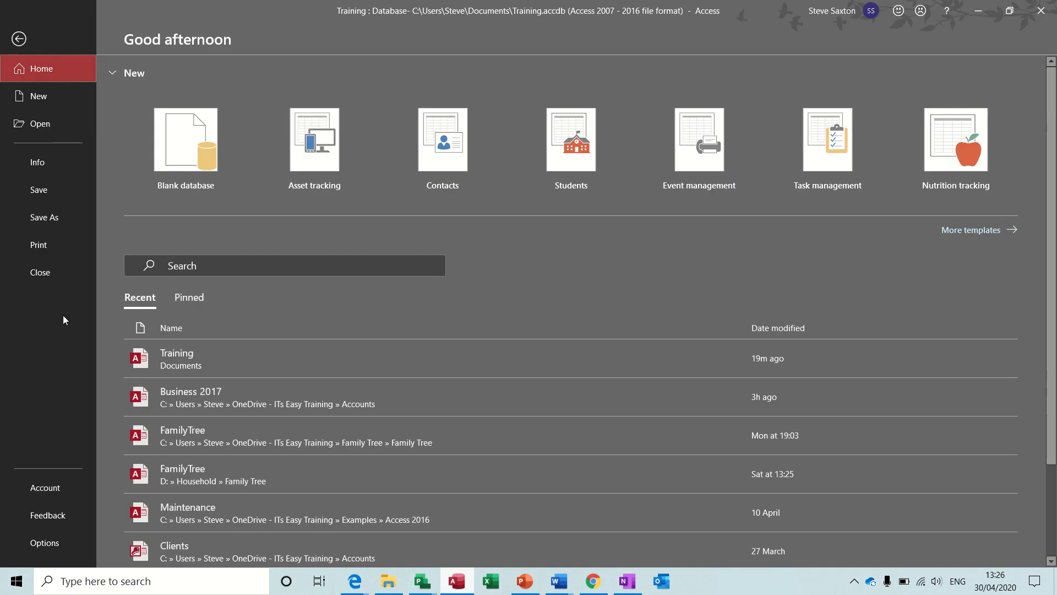
left_click(35, 545)
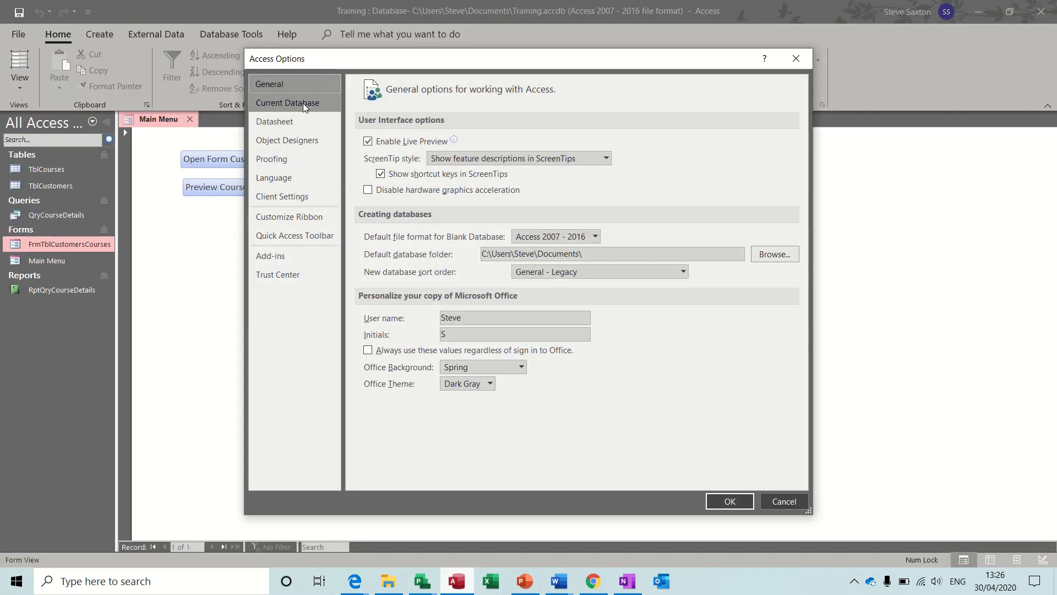
left_click(304, 107)
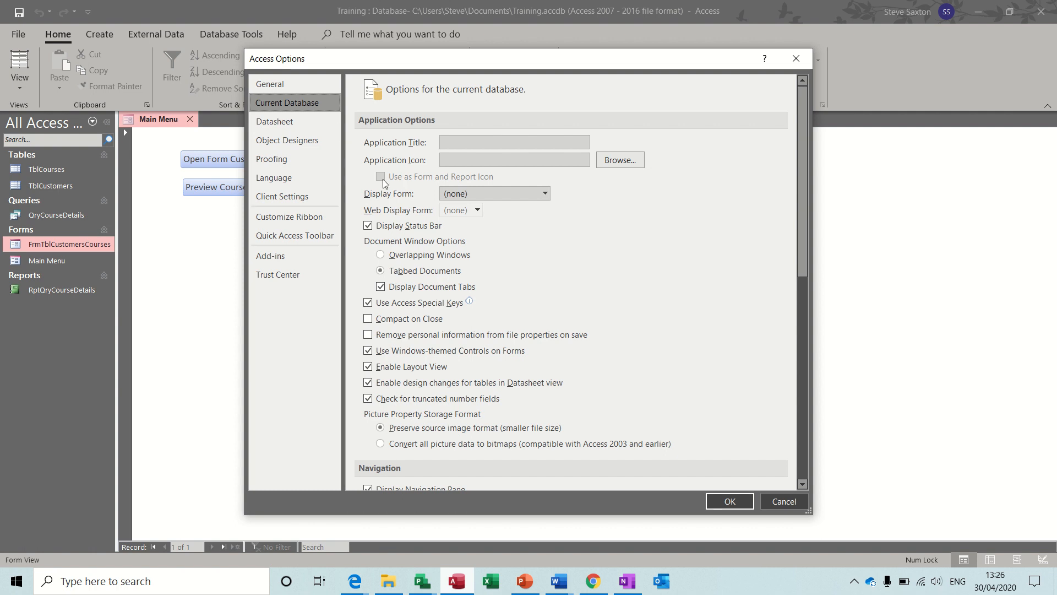
left_click(545, 193)
left_click(481, 232)
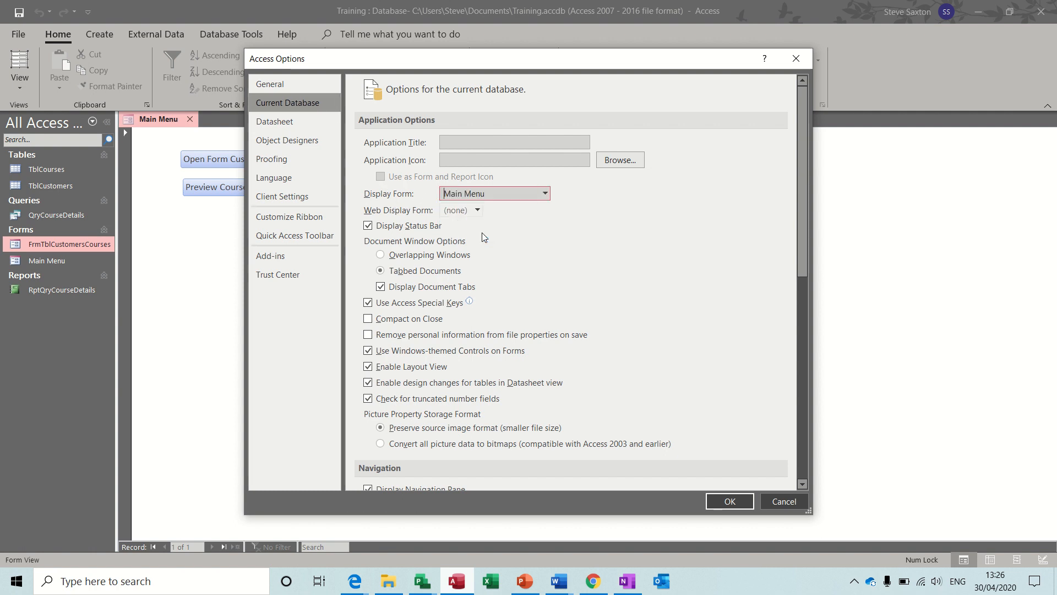
left_click(729, 501)
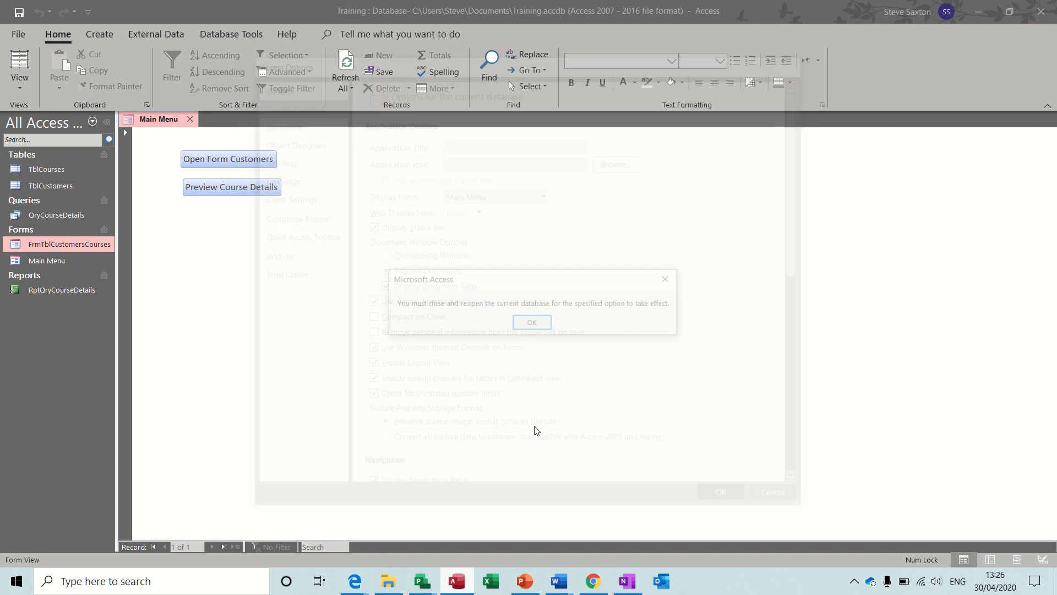
left_click(532, 324)
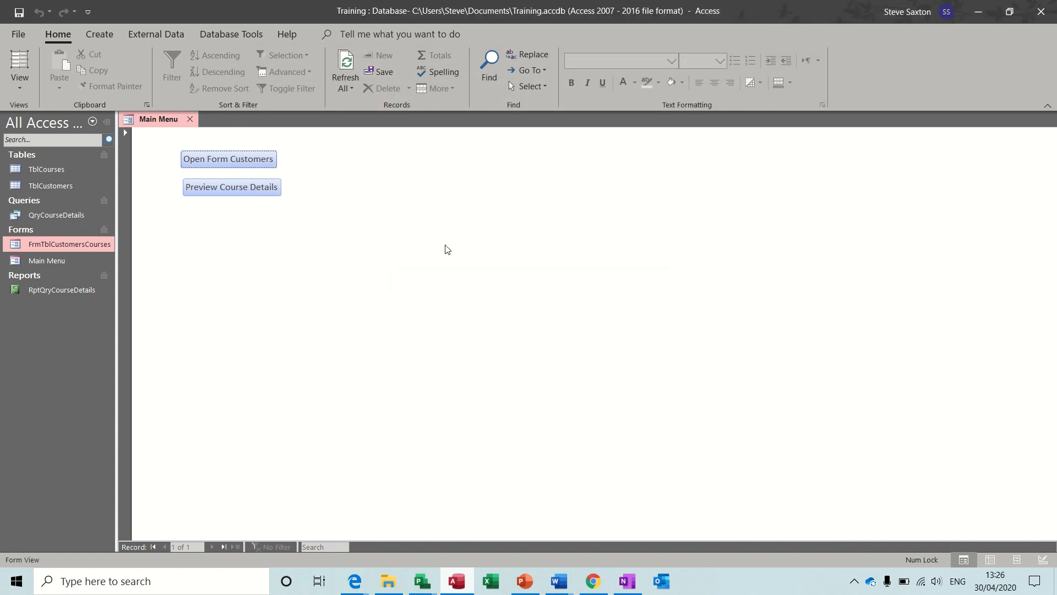